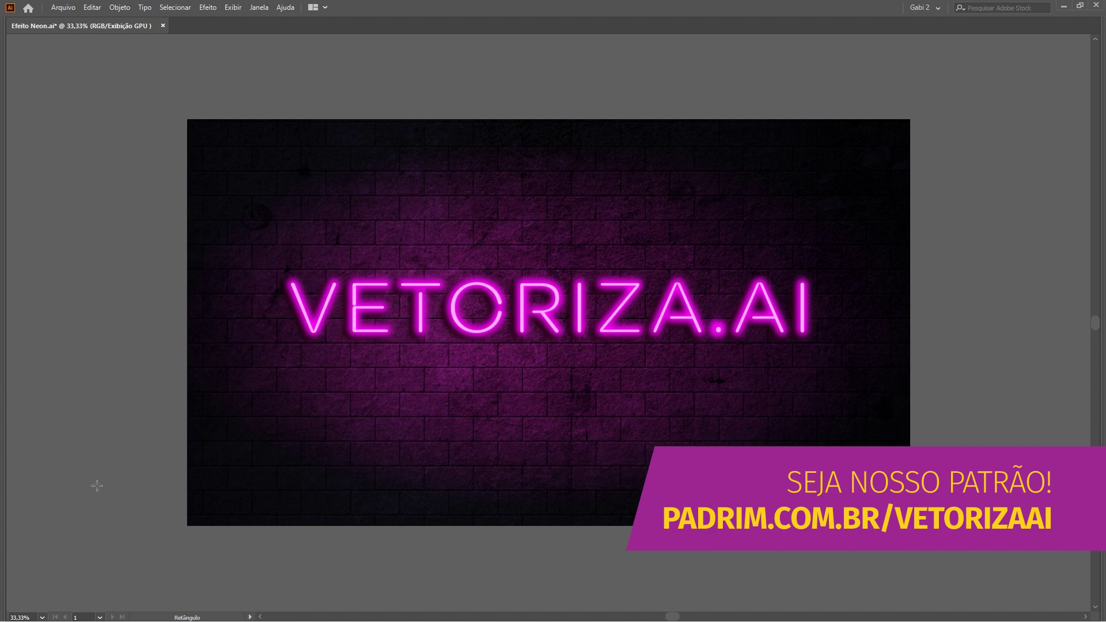
Show the panels, zoom out, and drag a new blank artboard below the neon artwork.
key("Tab")
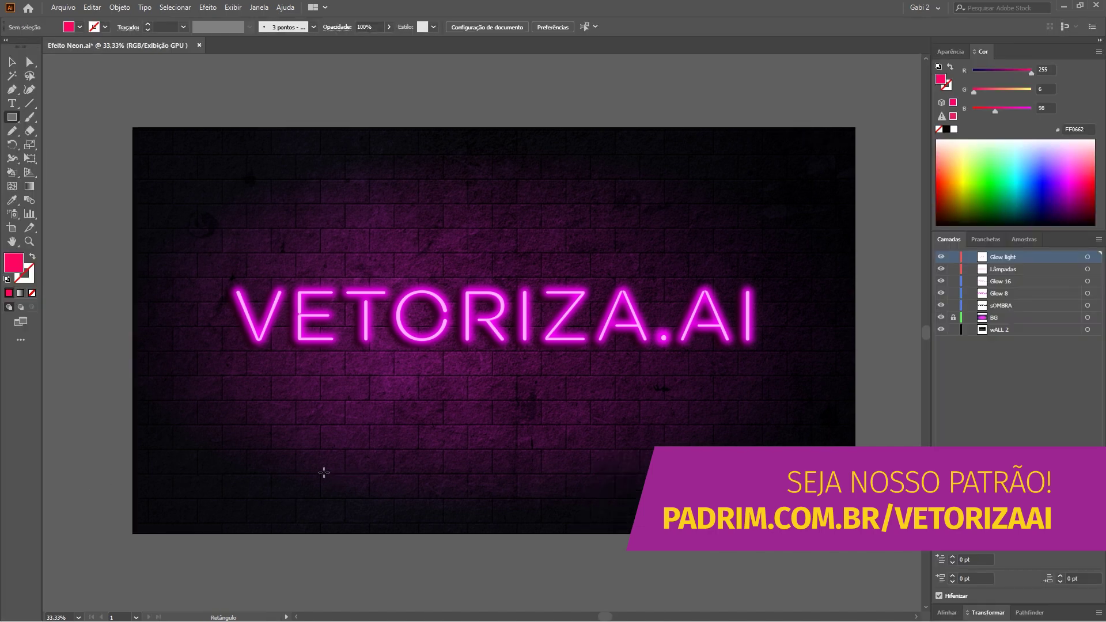
key("ctrl+minus")
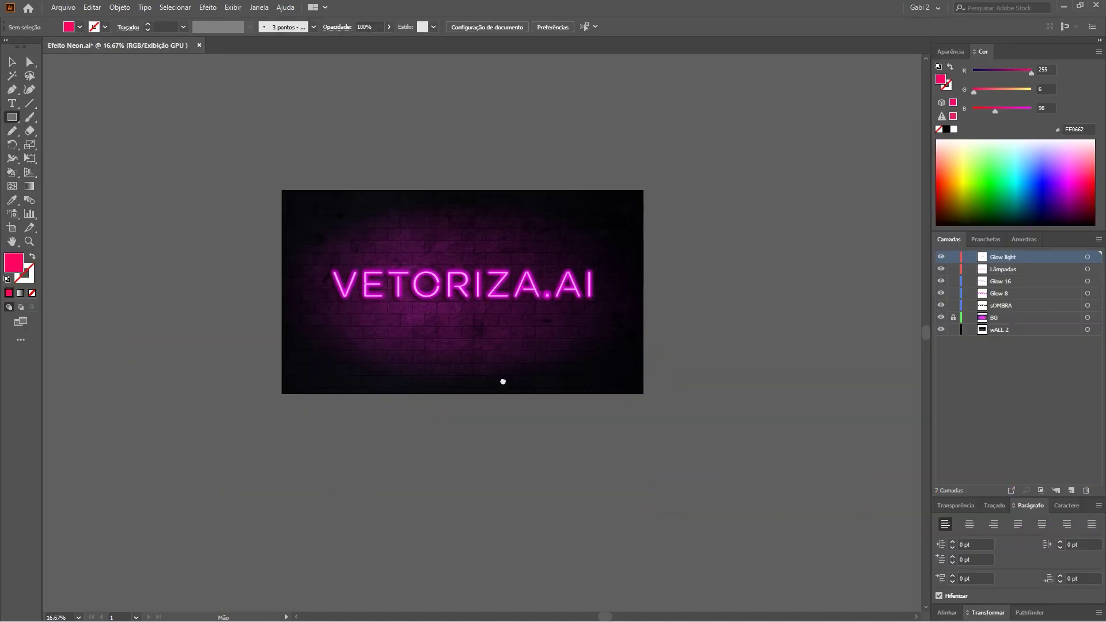
scroll(504, 382, "down", 5)
left_click(11, 227)
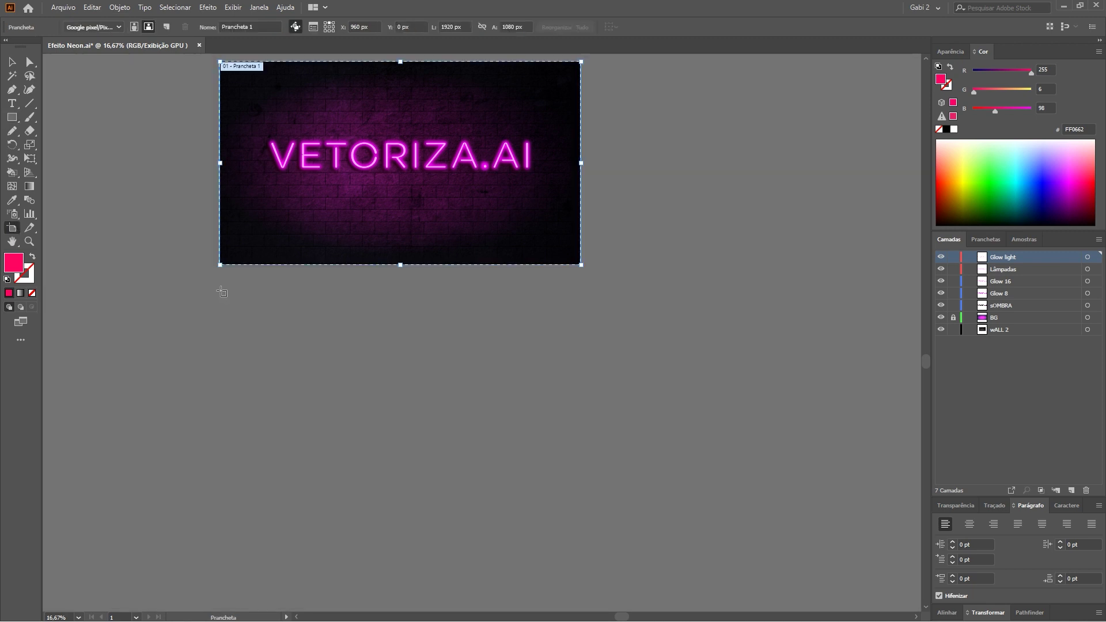
left_click_drag(220, 297, 584, 492)
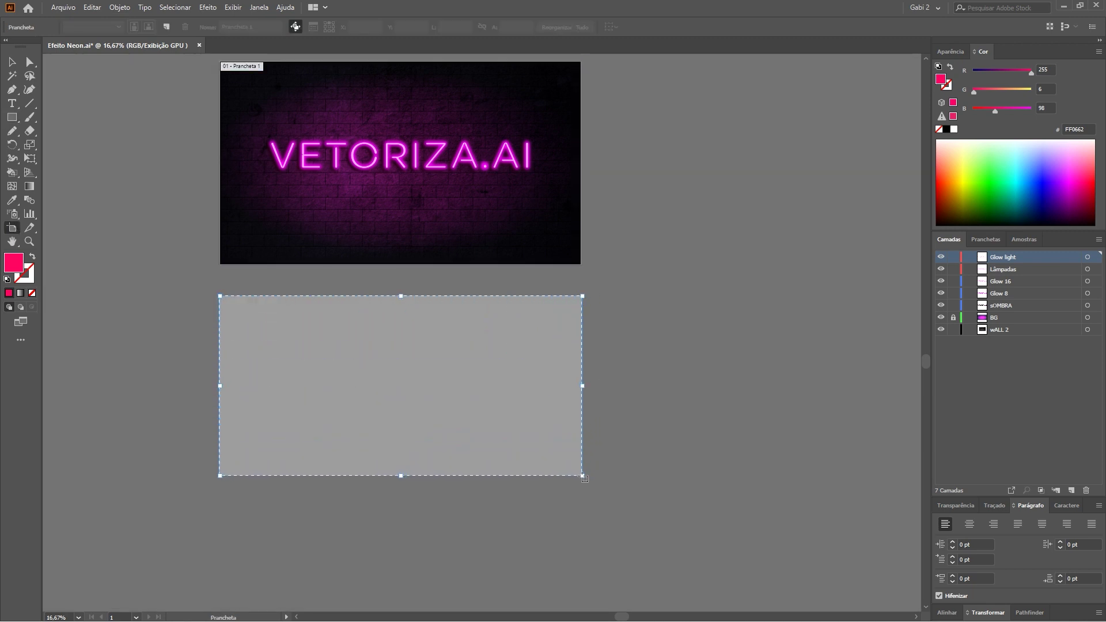
key("Escape")
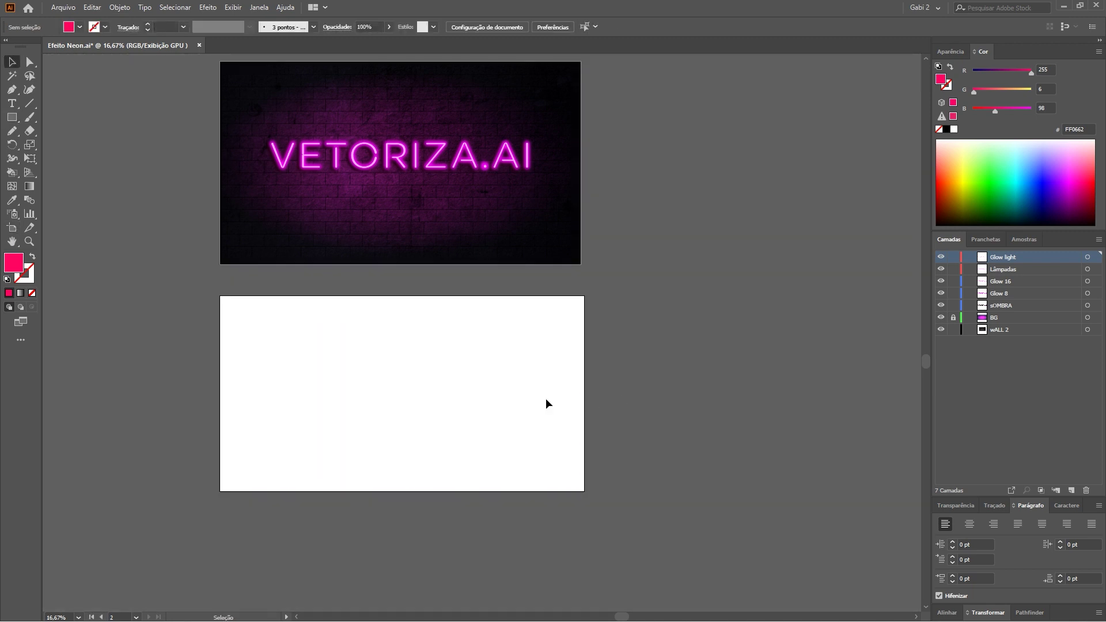
Draw a text frame on the new artboard and type VETORIZA.AI.
key("z")
key("ctrl+0")
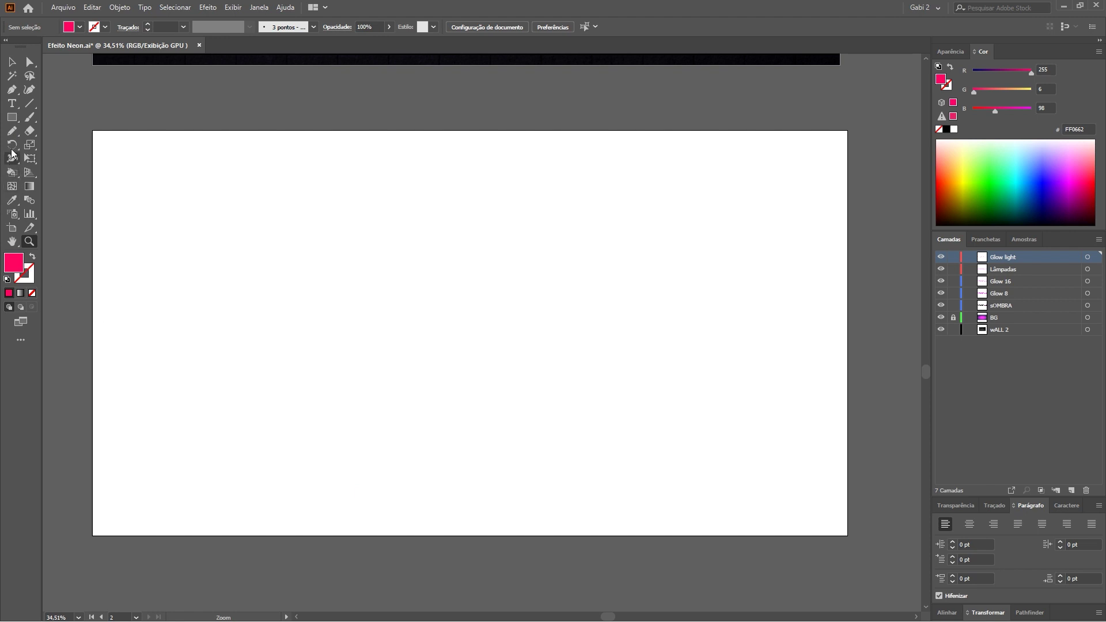
left_click(12, 103)
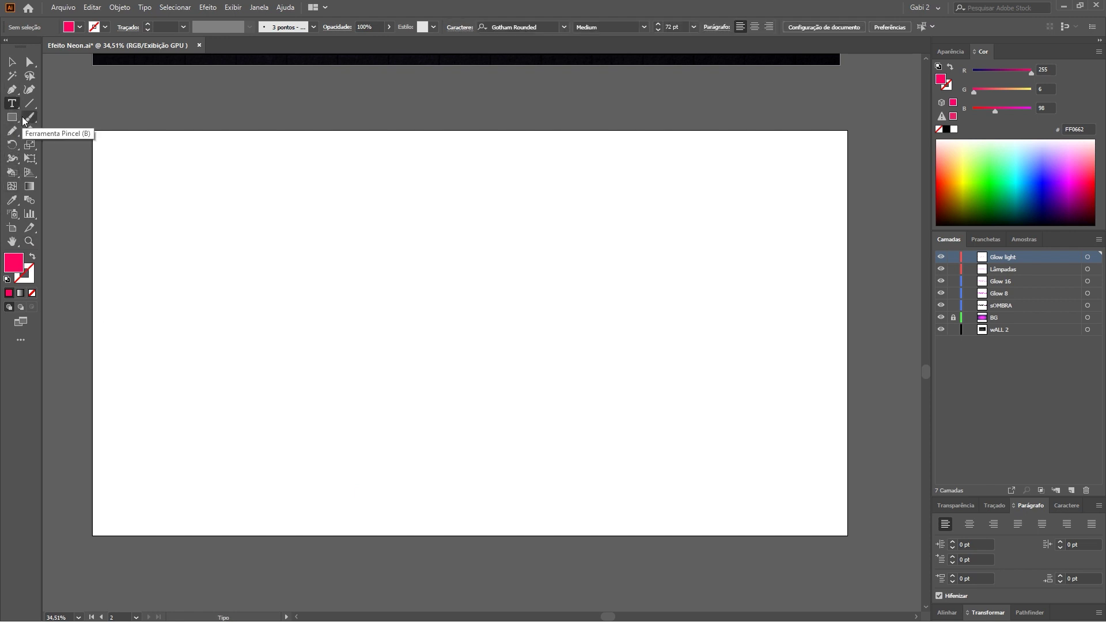
left_click_drag(361, 304, 712, 397)
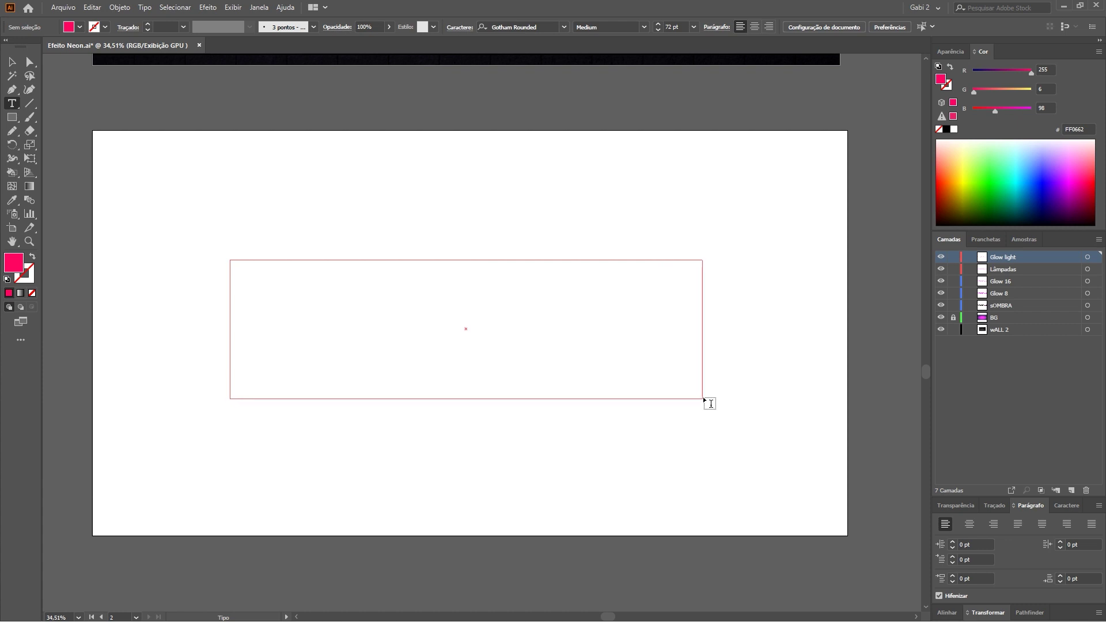
left_click_drag(712, 396, 713, 399)
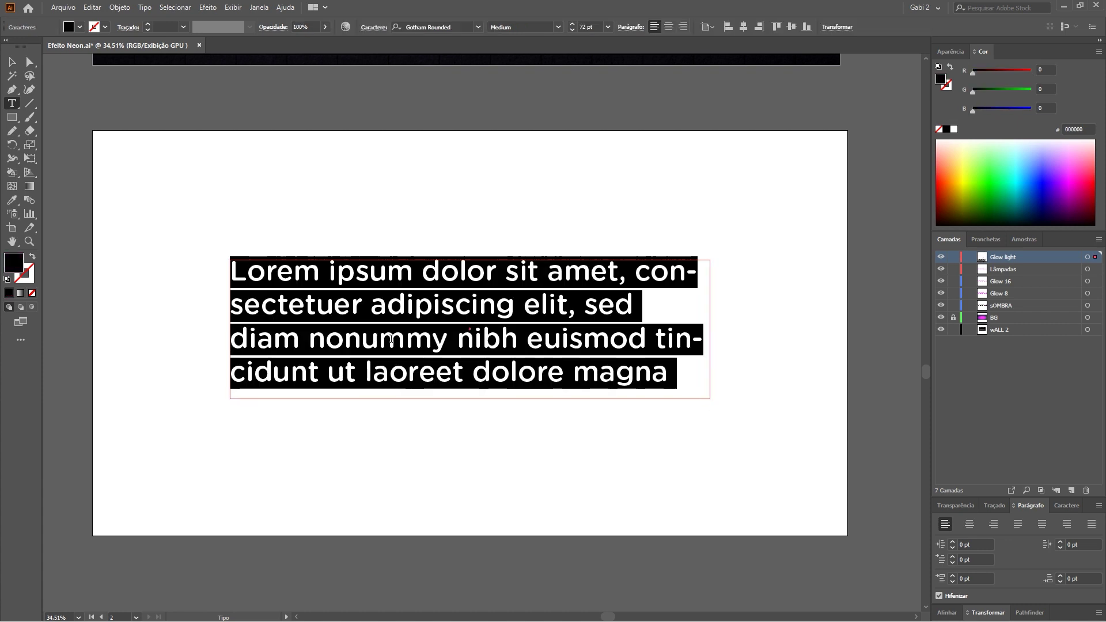
type("VET")
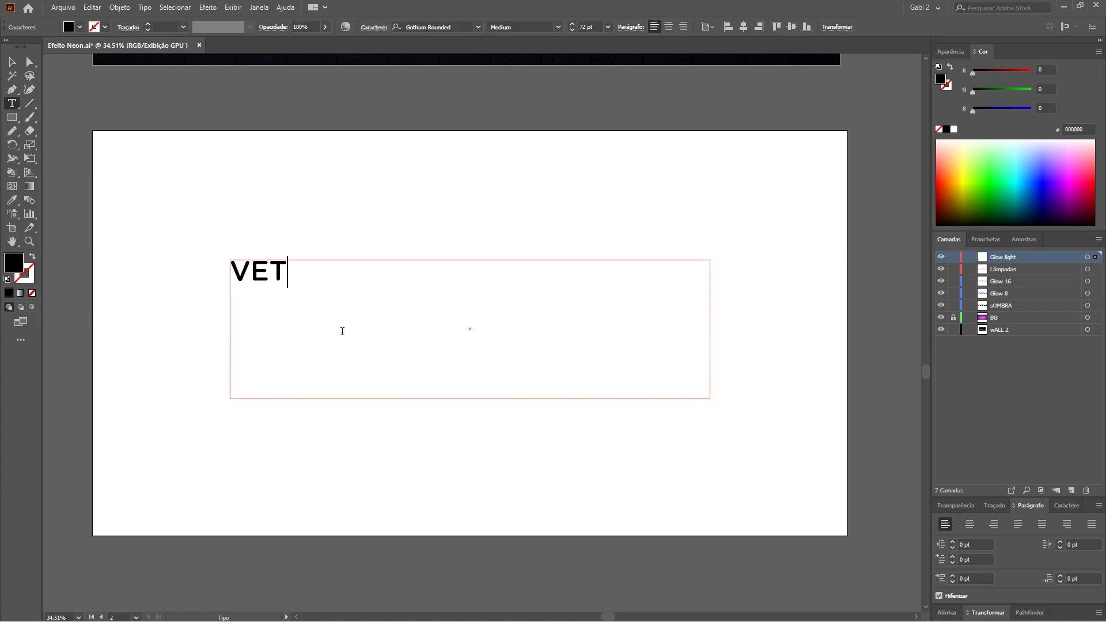
type("ORIZA.AI")
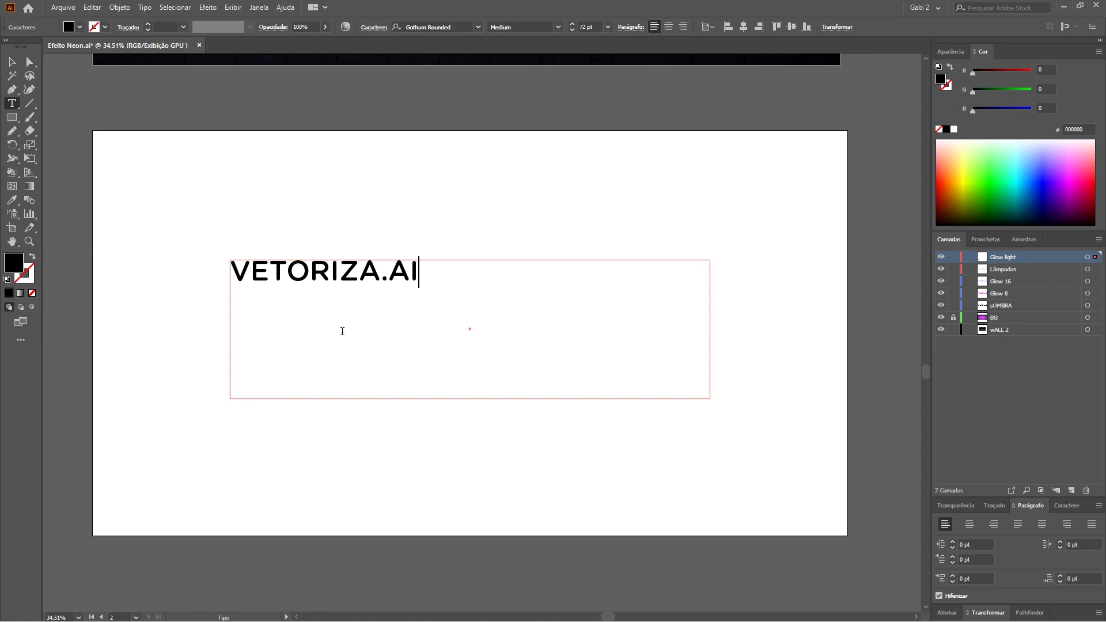
Select the VETORIZA.AI text and zoom in to check it.
key("ctrl+a")
double_click(383, 277)
key("Right")
key("ctrl+a")
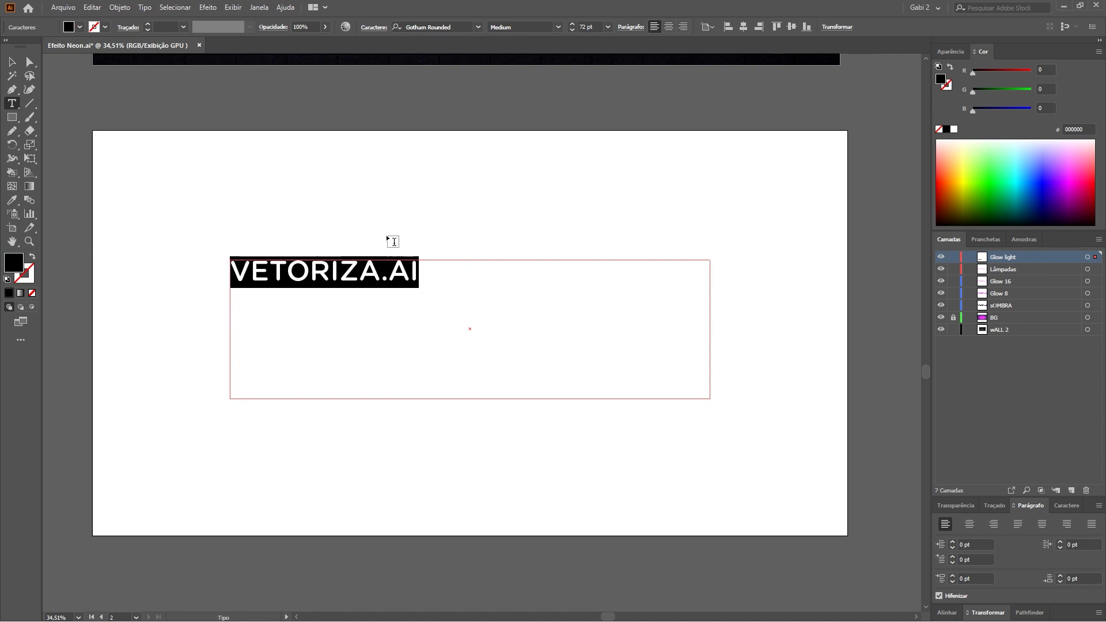
key("ctrl+space")
left_click_drag(360, 252, 491, 285)
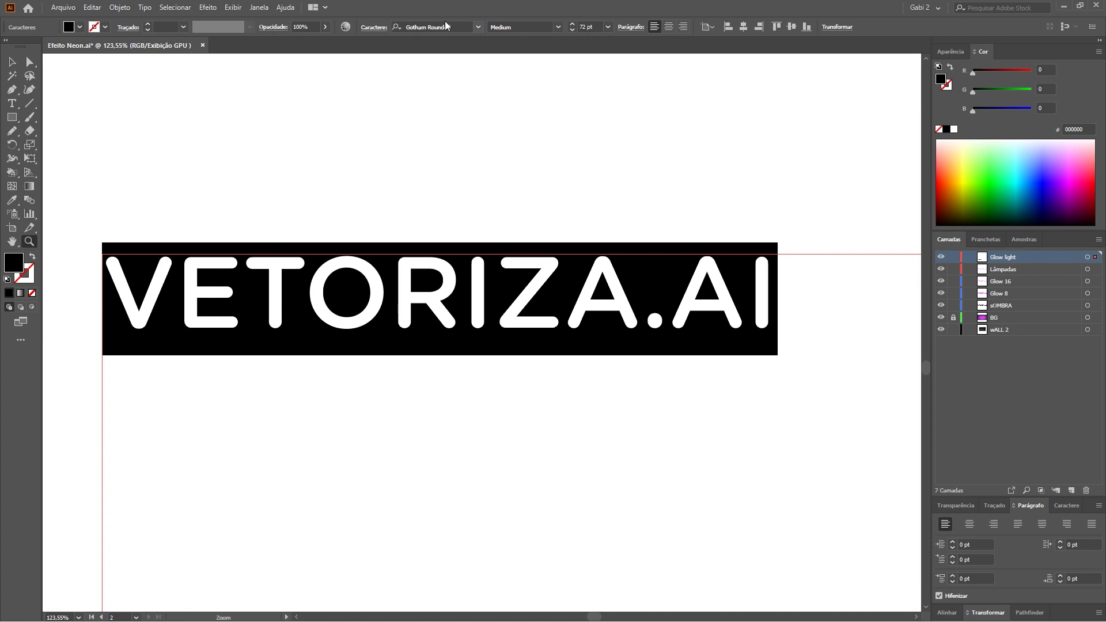
key("ctrl+0")
Select all of VETORIZA.AI and set it in Gotham Rounded Medium.
left_click(11, 62)
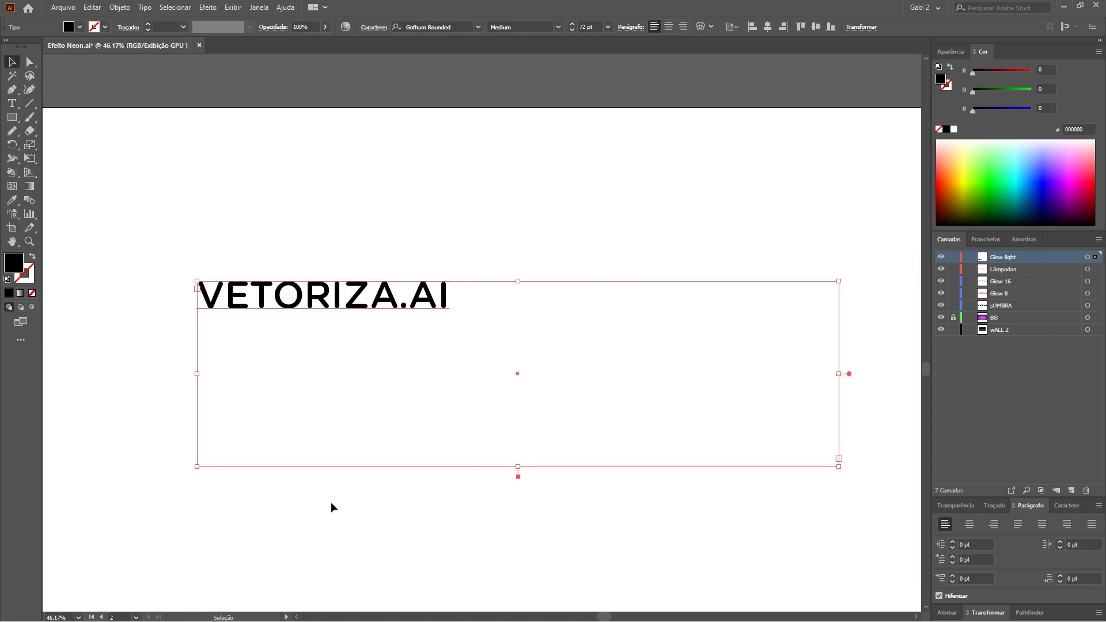
key("ctrl+minus")
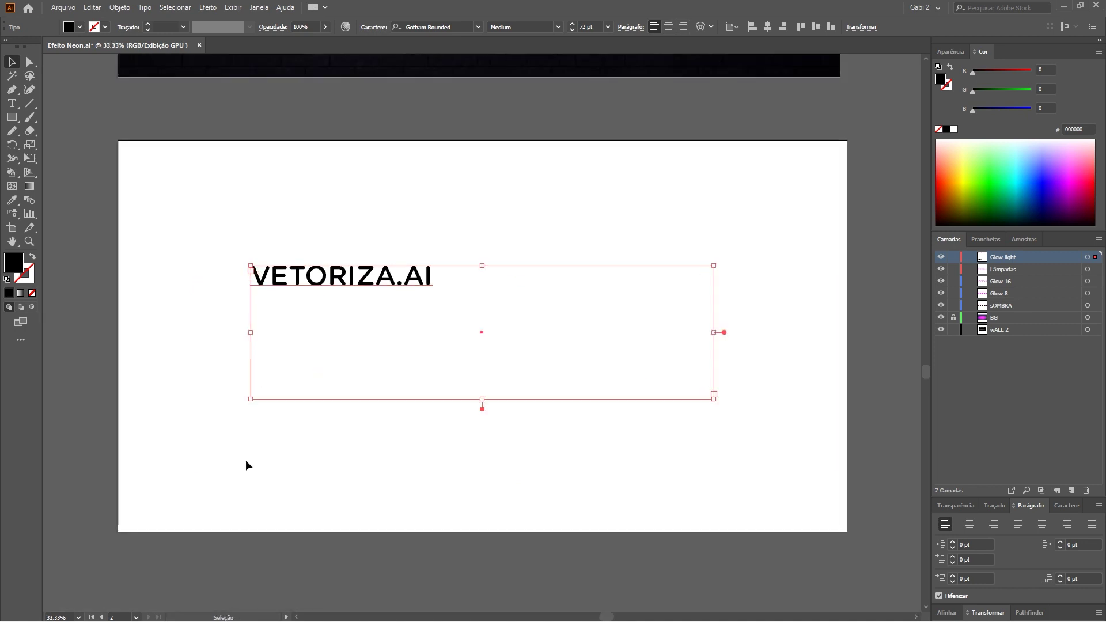
key("t")
left_click(406, 285)
left_click_drag(434, 277, 243, 334)
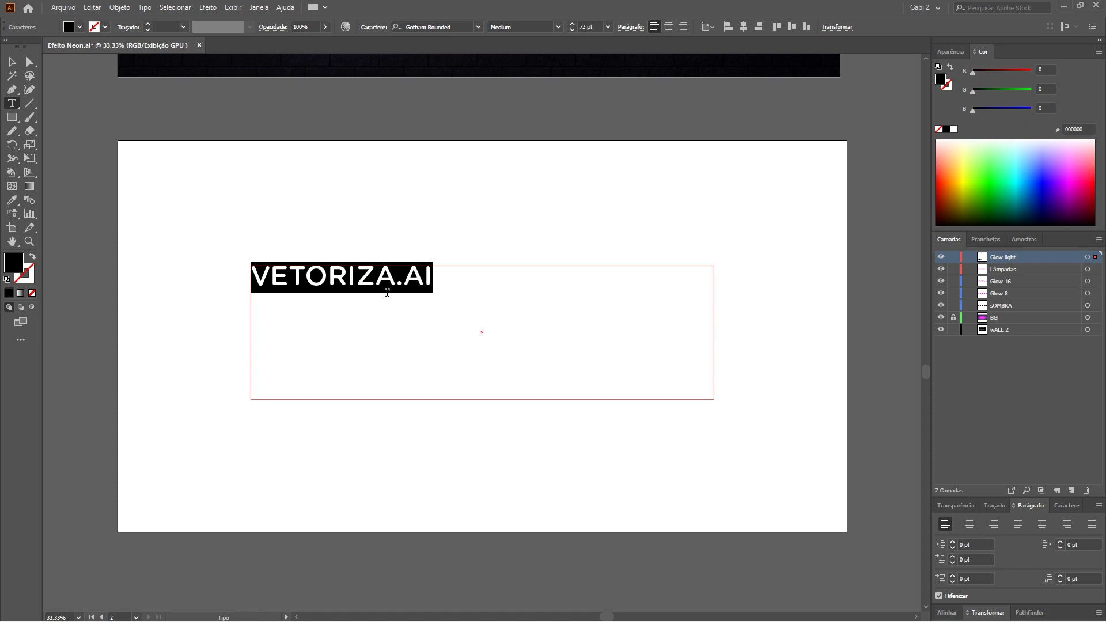
left_click(29, 241)
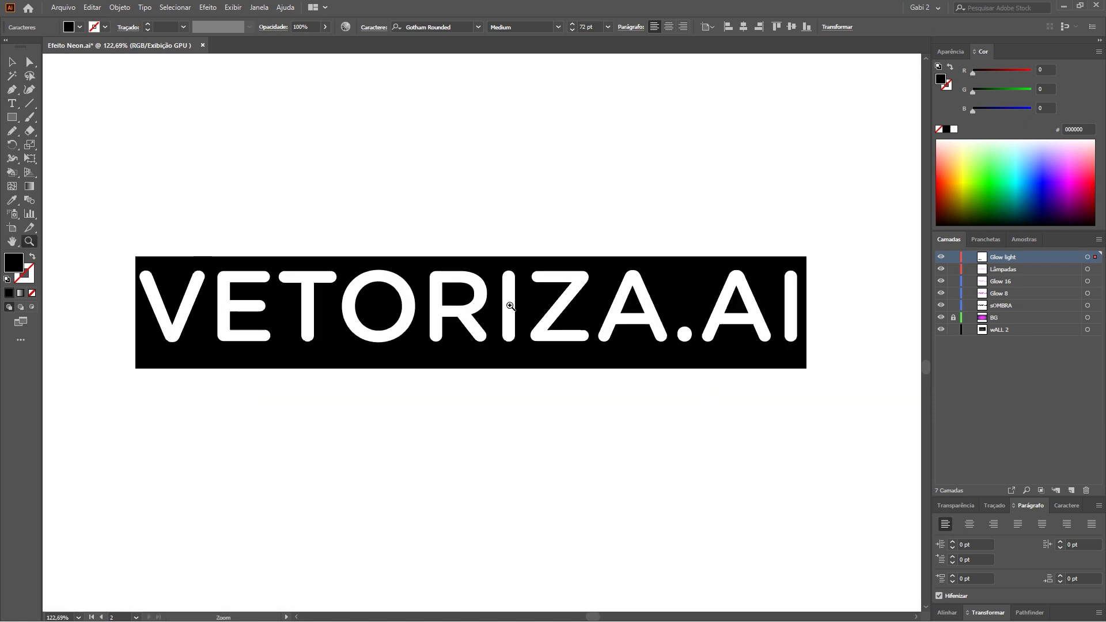
left_click_drag(295, 266, 484, 340)
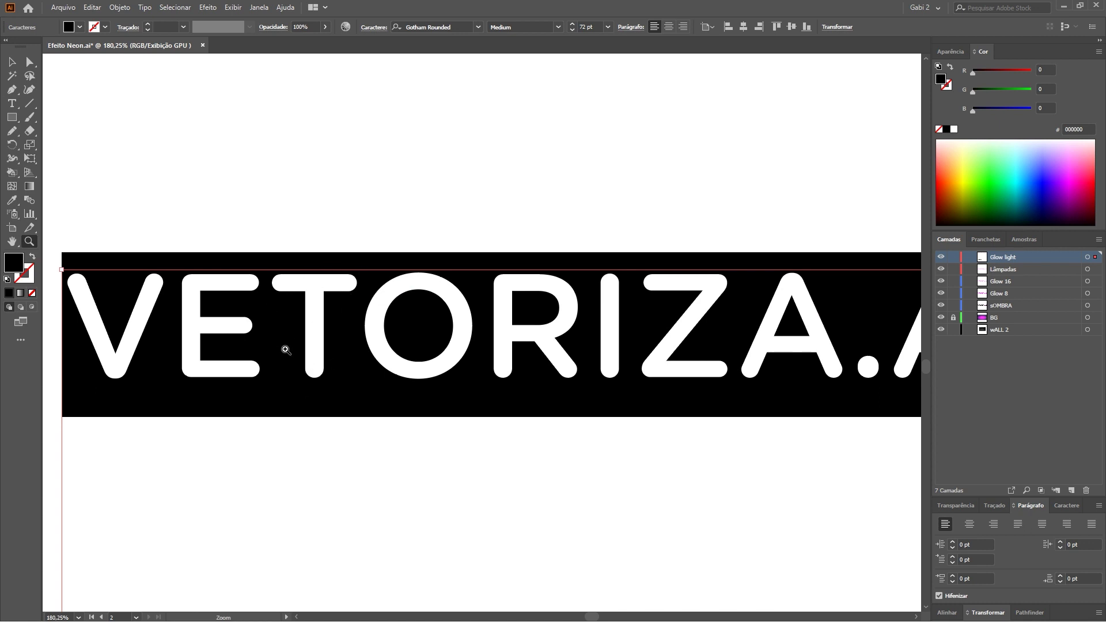
key("ctrl+minus")
key("ctrl+minus")
key("ctrl+minus")
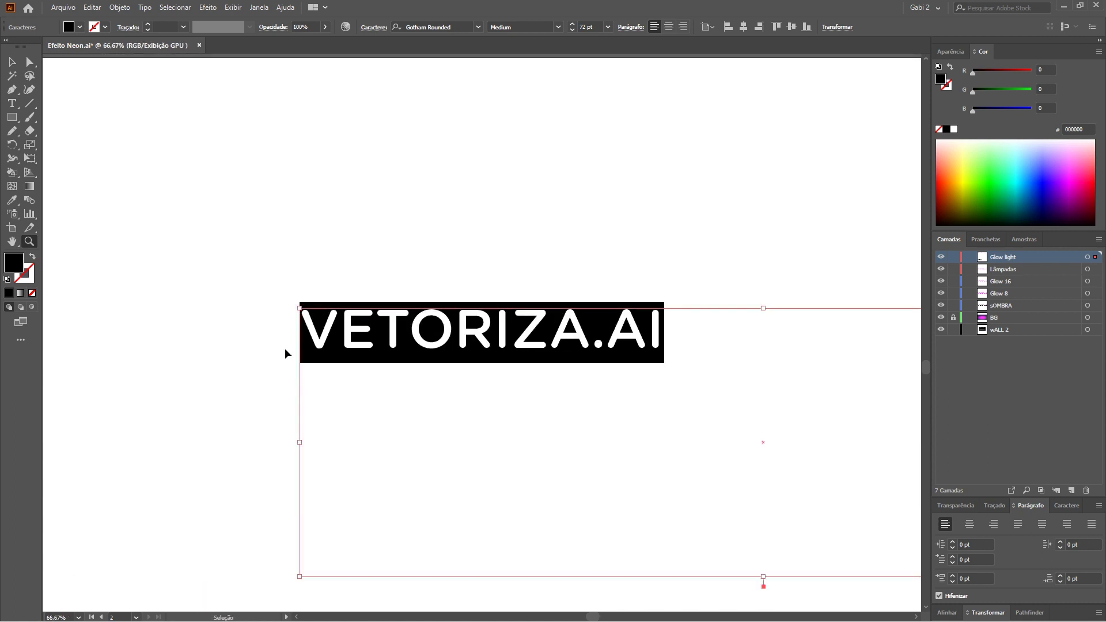
key("ctrl+minus")
key("ctrl+minus")
Scale the VETORIZA.AI text up to 171.5 pt with Free Transform.
key("e")
left_click_drag(435, 323, 674, 422)
key("v")
left_click(119, 7)
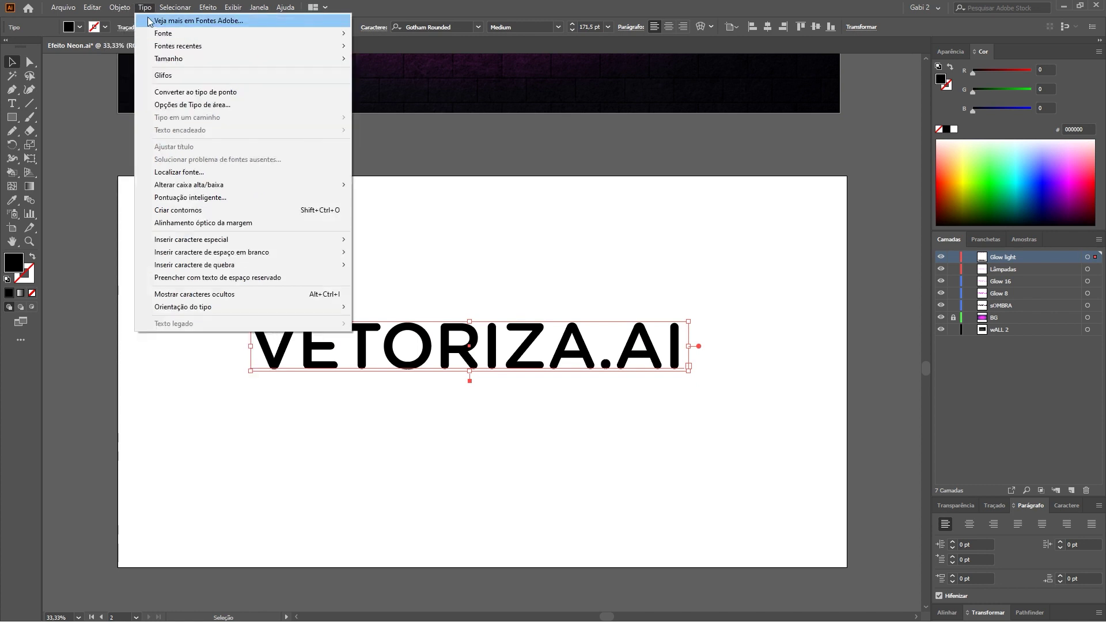
Convert VETORIZA.AI to outlines and inspect the V and T letter paths.
left_click(213, 211)
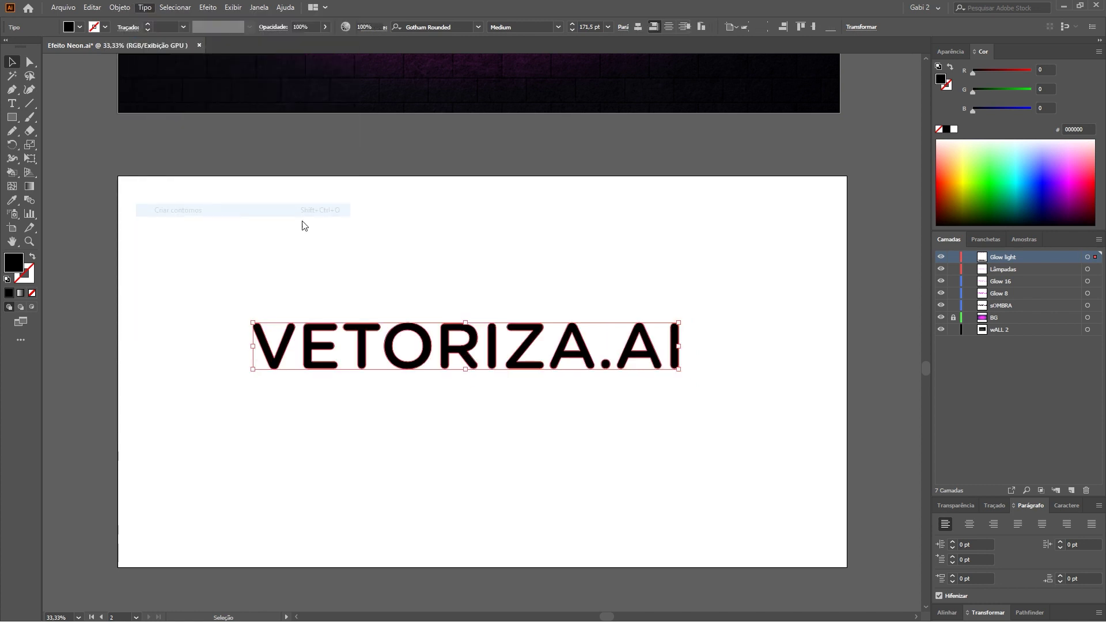
left_click(370, 299)
key("a")
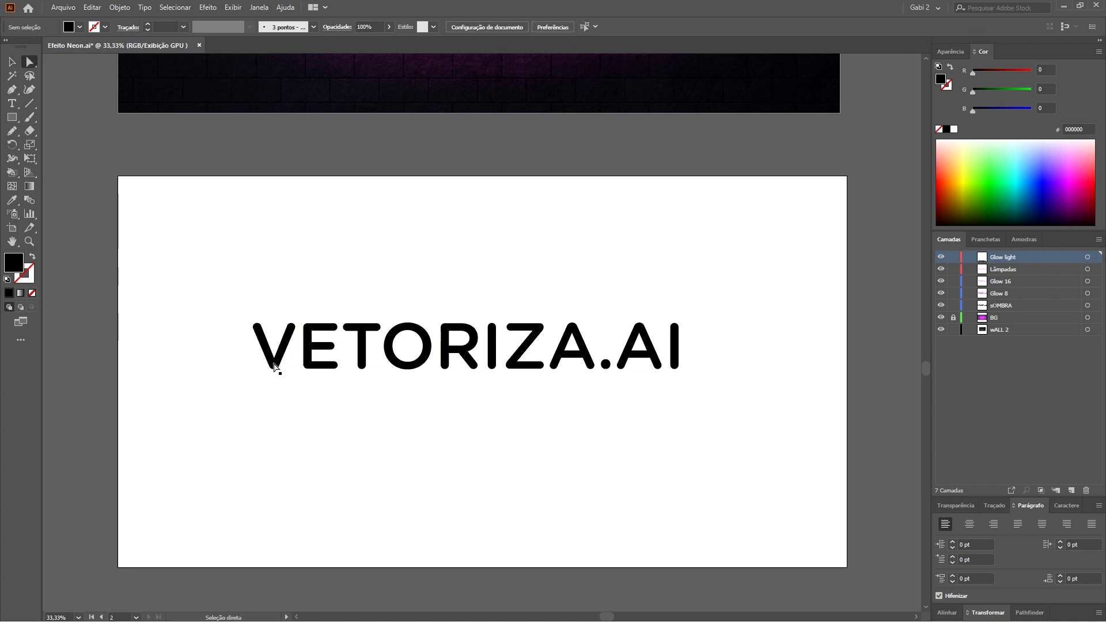
left_click(276, 366)
left_click(364, 353)
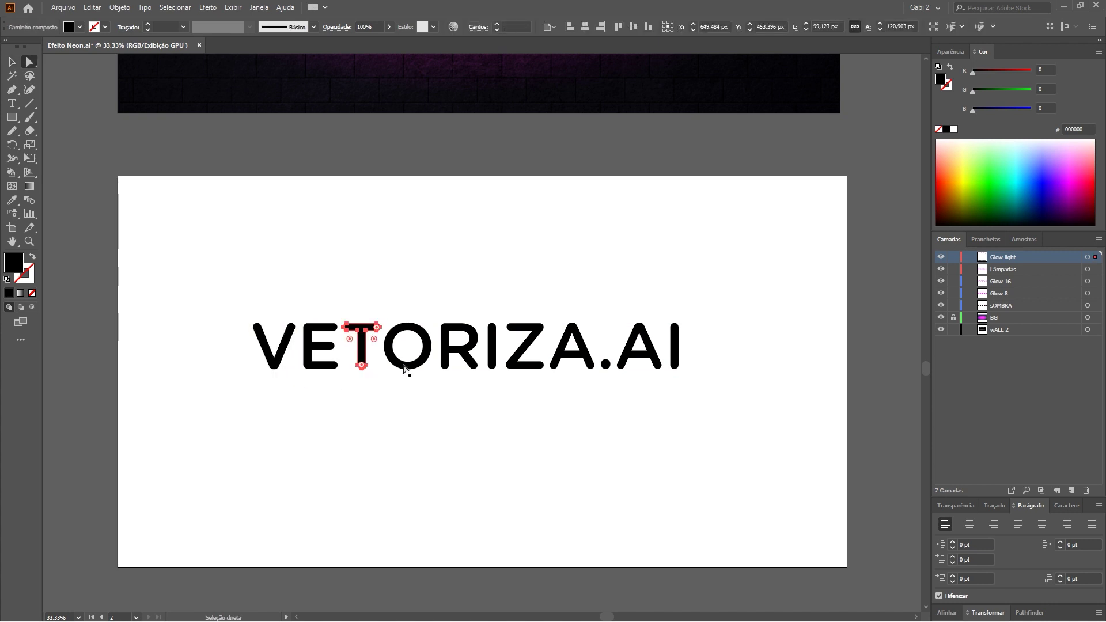
left_click(420, 396)
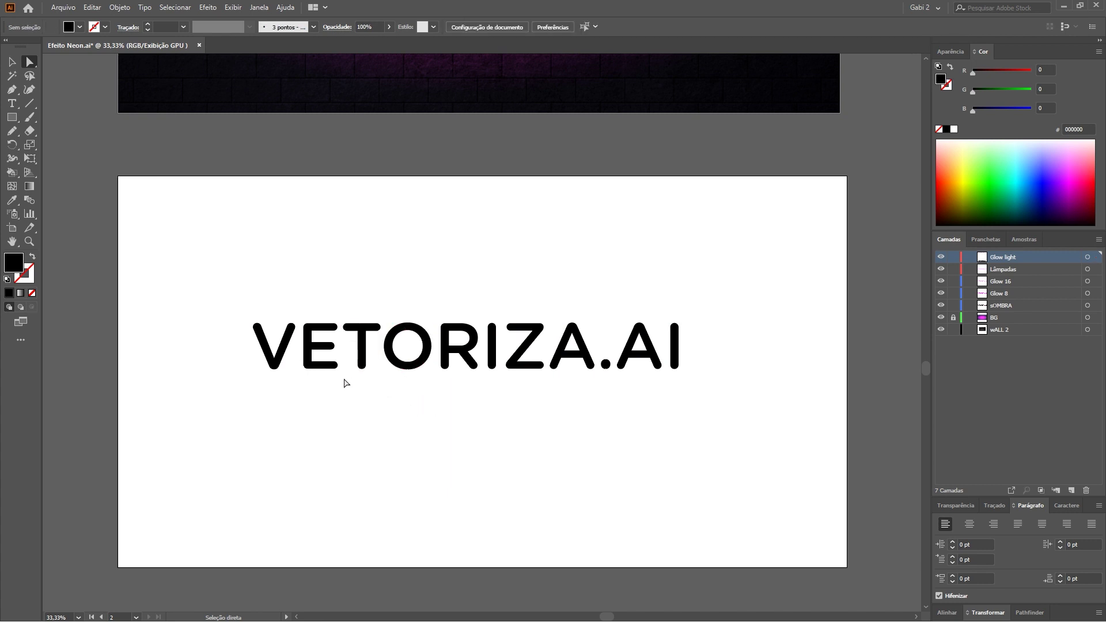
Marquee-select the whole outlined VETORIZA.AI letter group.
key("v")
scroll(501, 402, "up", 1)
left_click_drag(209, 289, 673, 373)
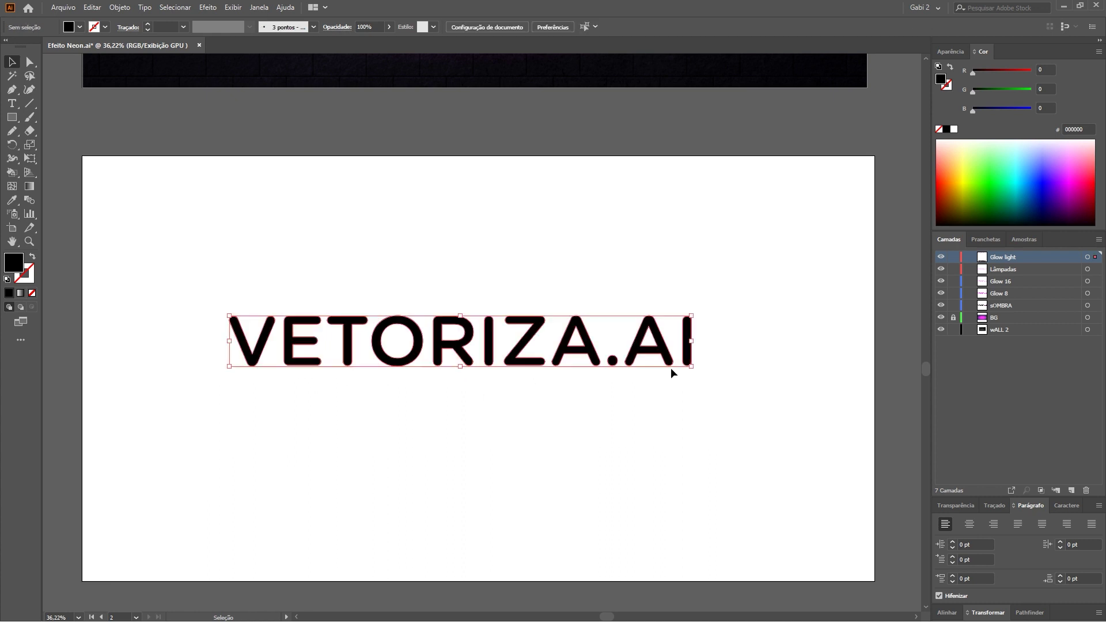
left_click(120, 7)
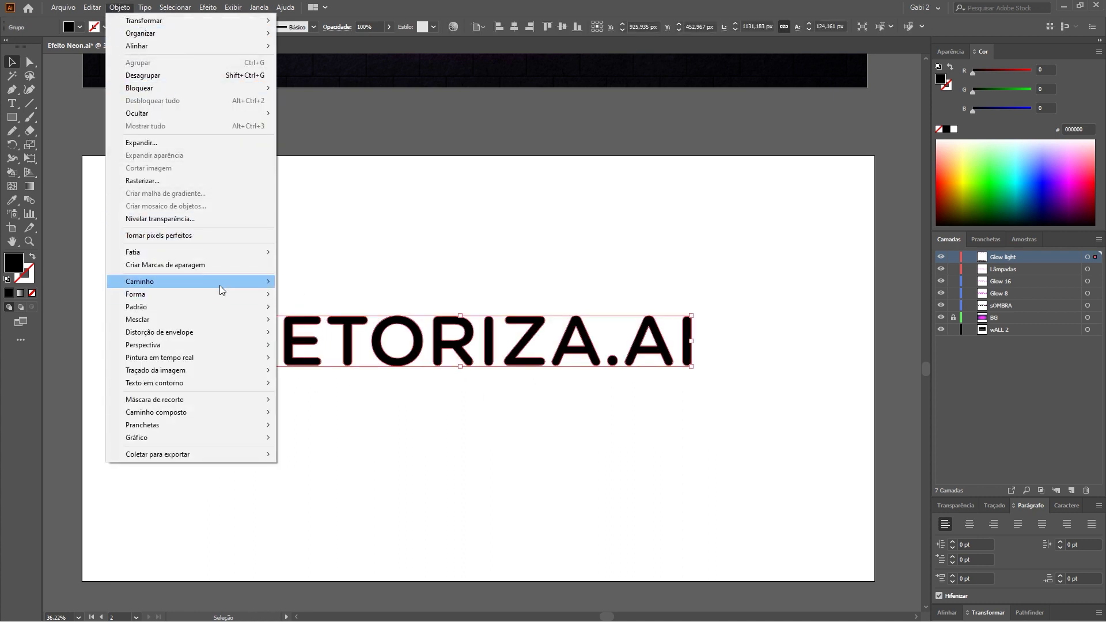
mouse_move(190, 282)
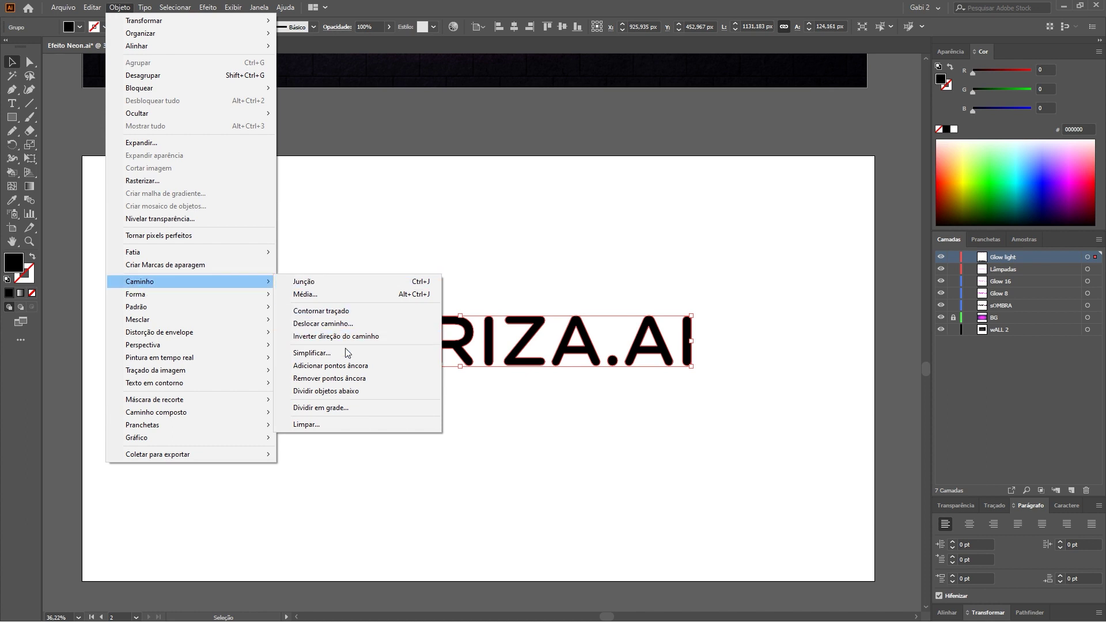
Add a -8 px Offset Path inside the letter outlines and group the result.
left_click(329, 324)
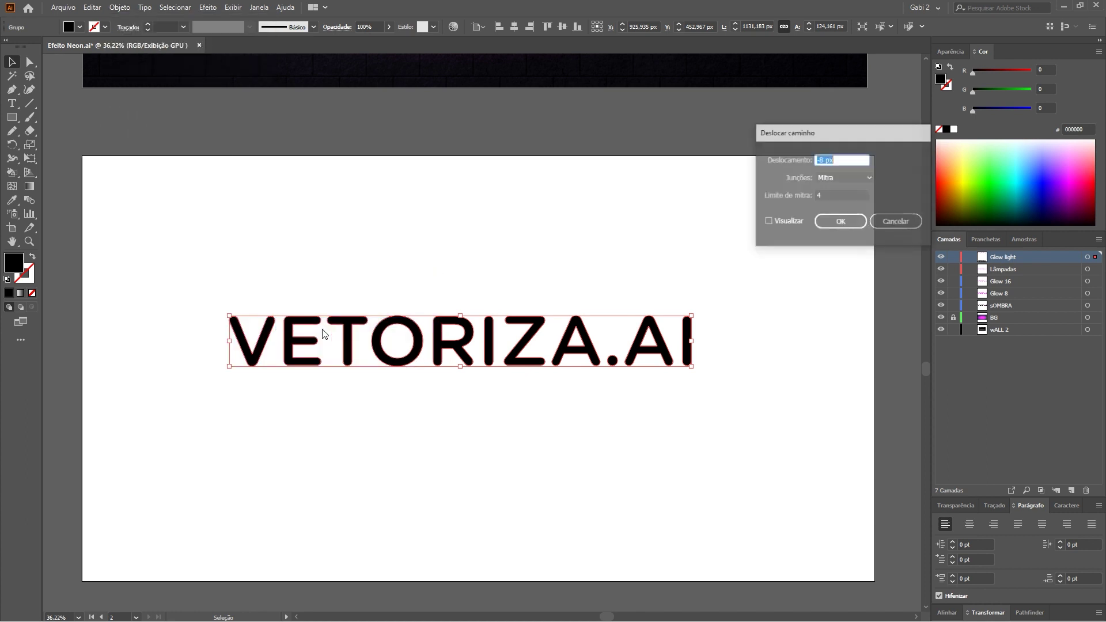
mouse_move(833, 139)
left_mouse_down()
mouse_move(630, 167)
mouse_move(443, 170)
left_mouse_up()
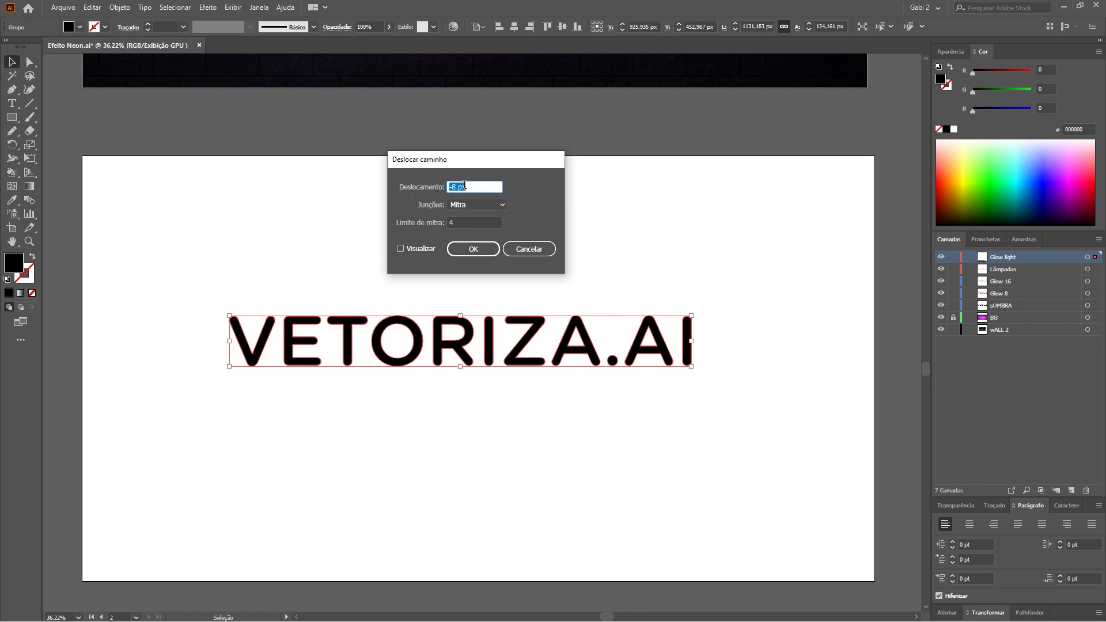
left_click(401, 252)
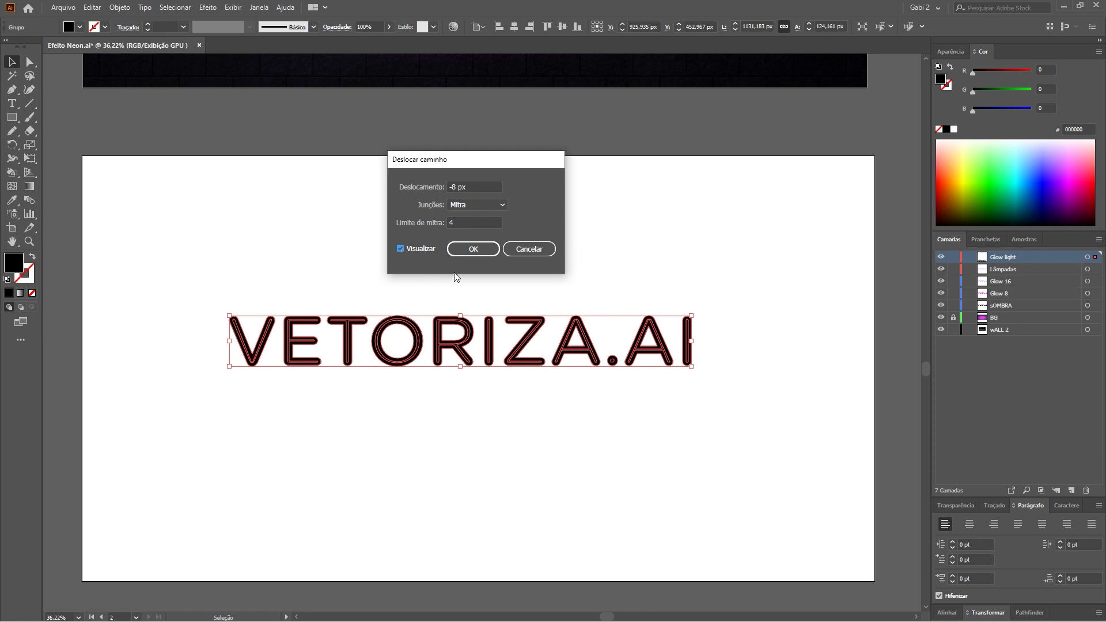
left_click(473, 249)
key("ctrl+g")
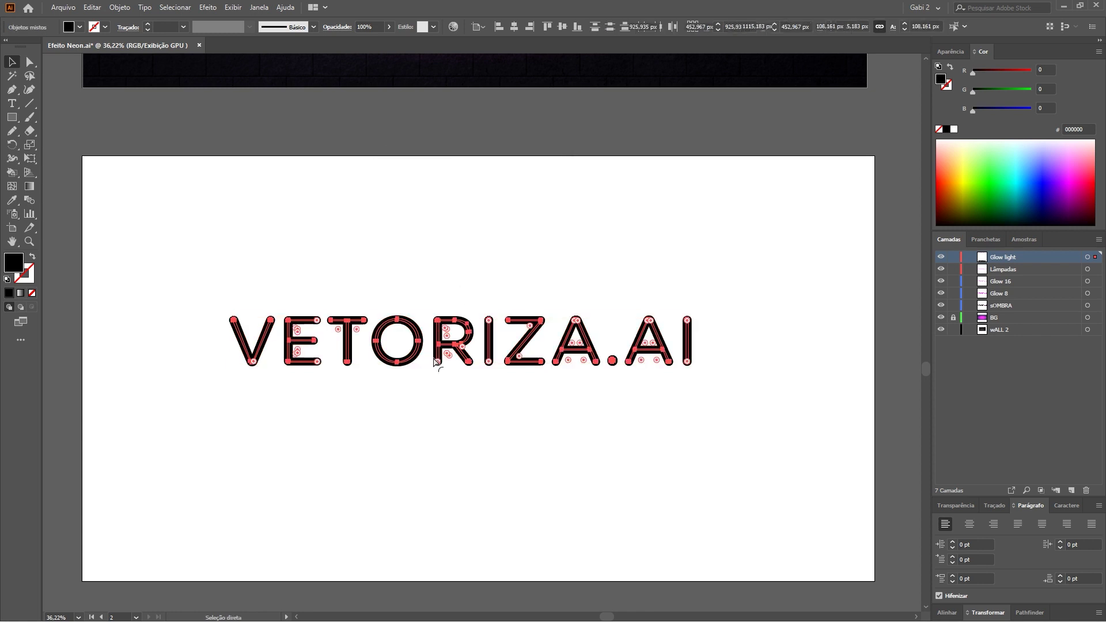
Undo the grouping and the accidental move of the text, then deselect everything.
key("ctrl+z")
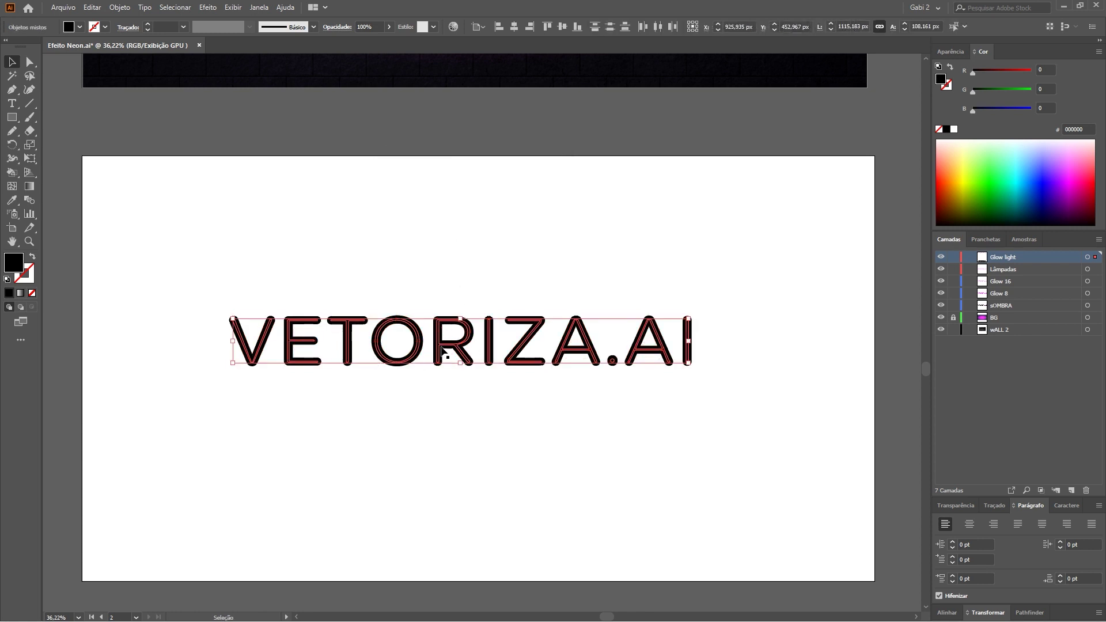
left_click_drag(529, 345, 528, 434)
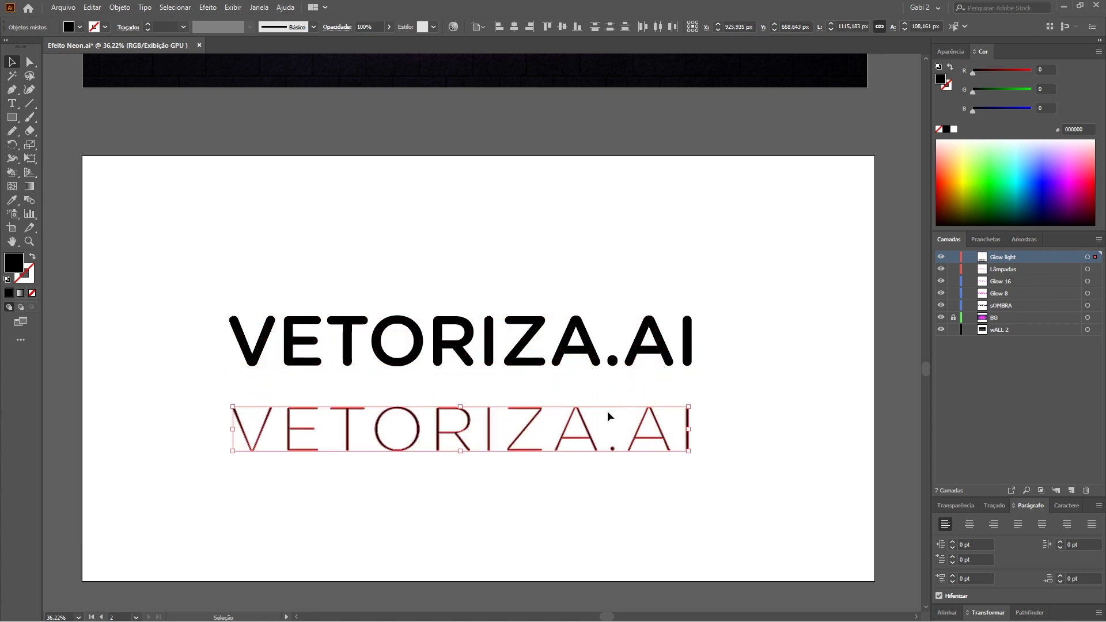
key("ctrl+z")
key("ctrl+h")
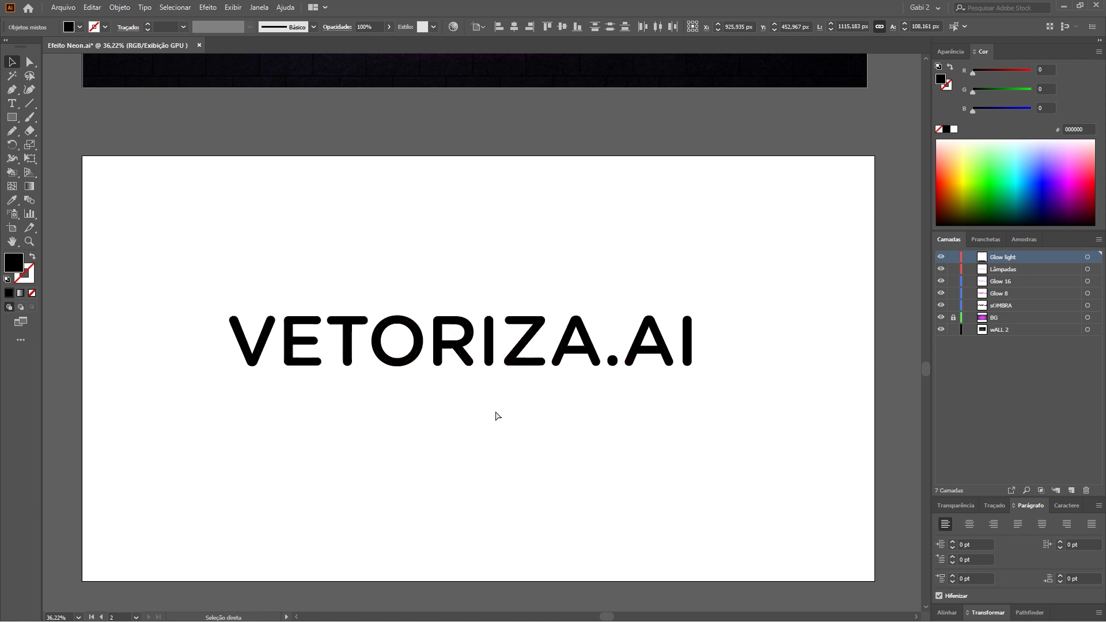
key("ctrl+shift+a")
Move the Glow light layer below Lâmpadas and hide it.
left_click(1012, 271)
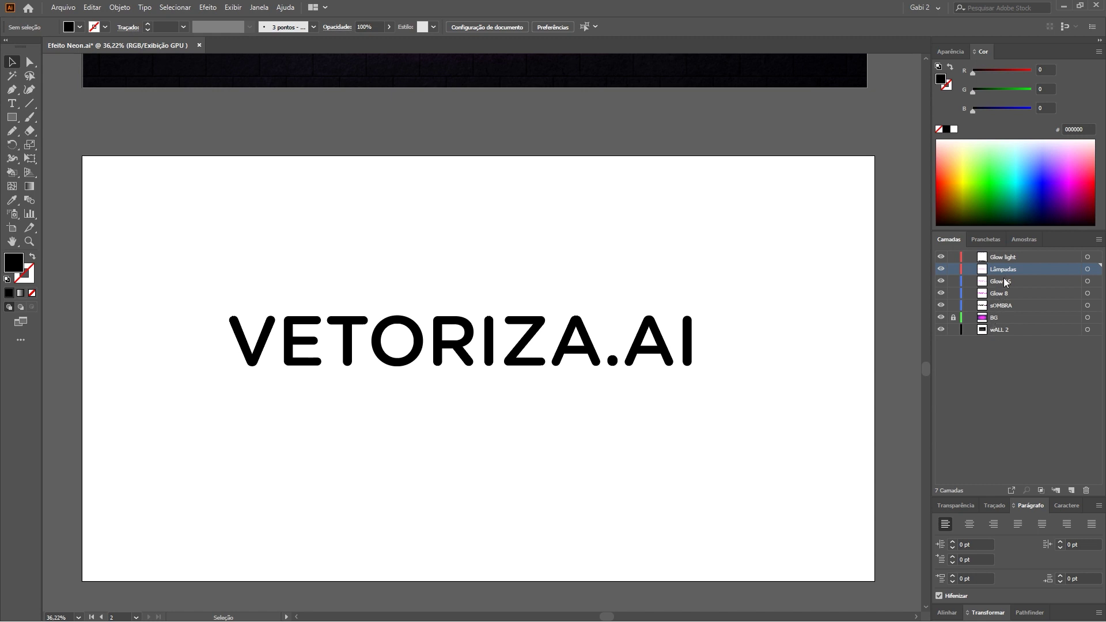
left_click(327, 334)
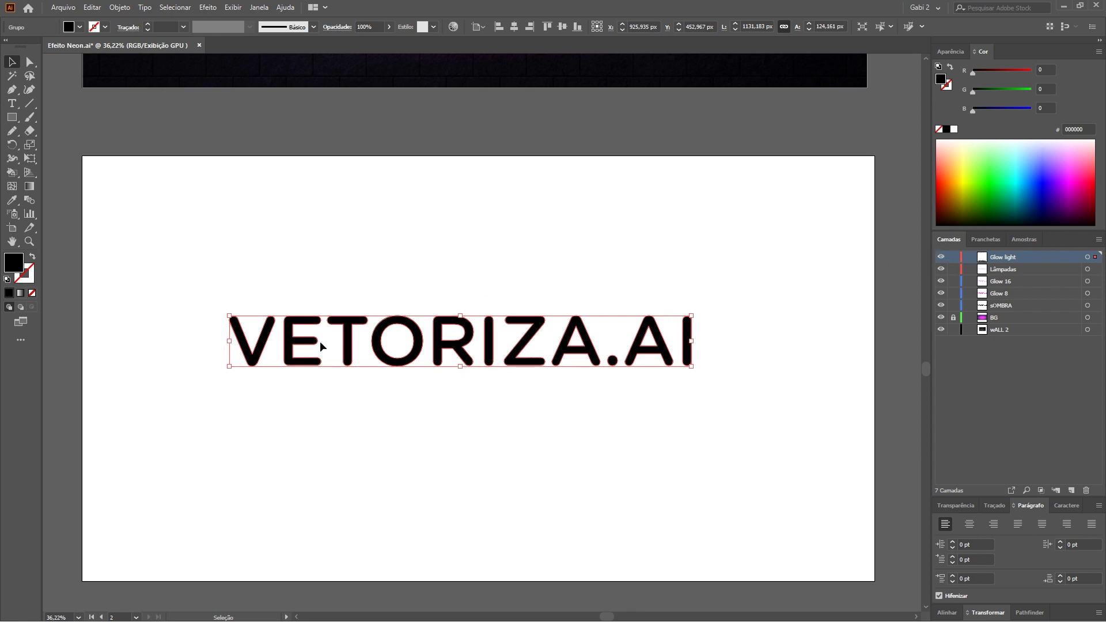
left_click(998, 271)
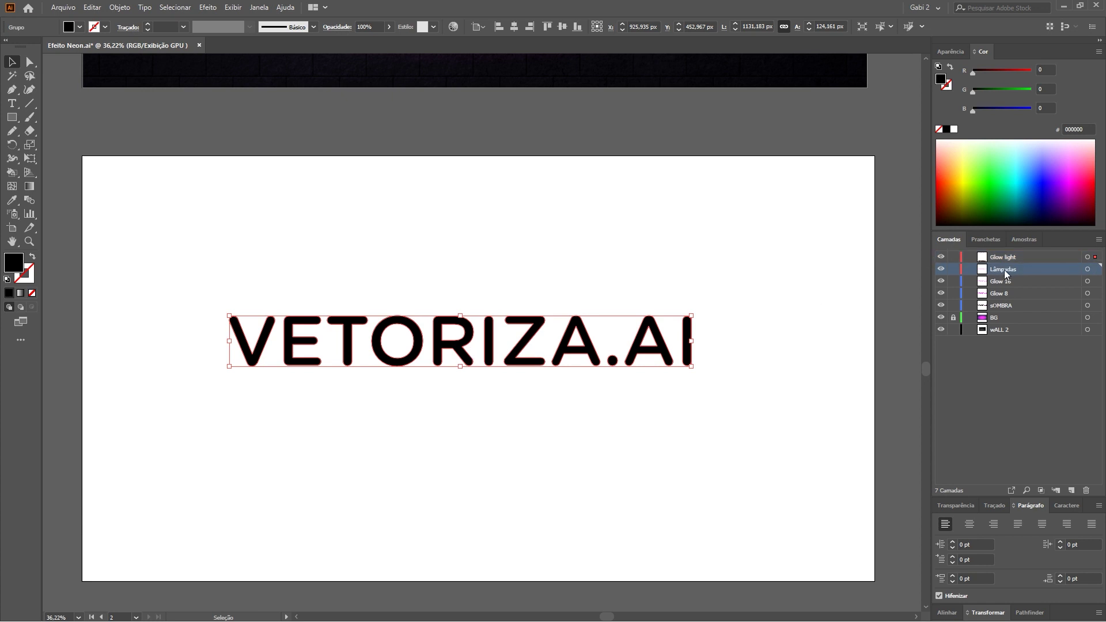
left_click(950, 257)
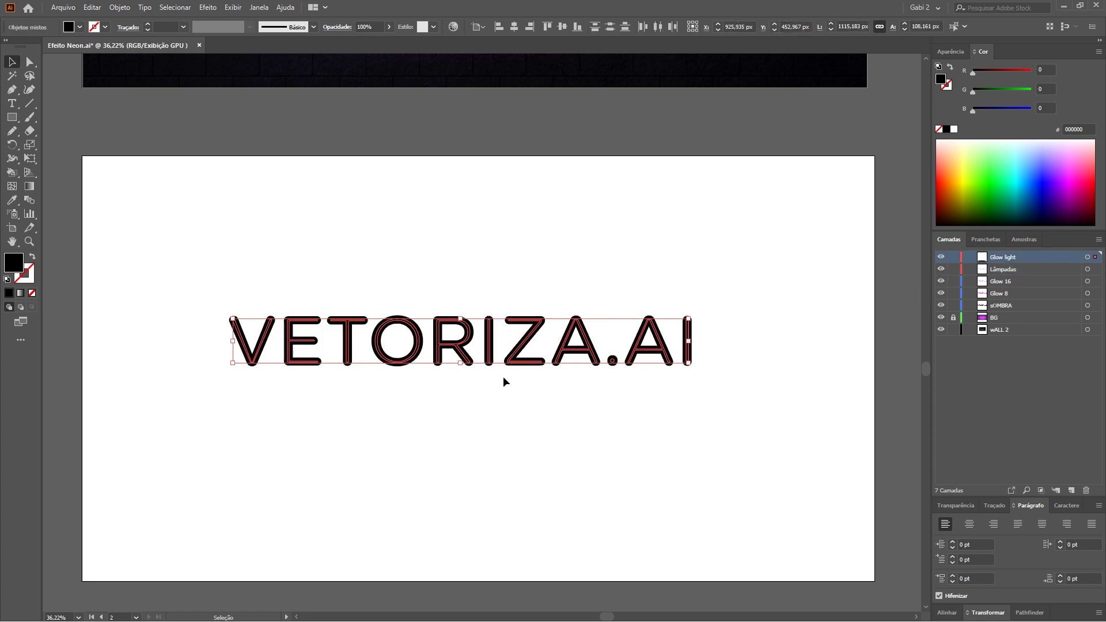
left_click_drag(1003, 256, 954, 270)
left_click(941, 269)
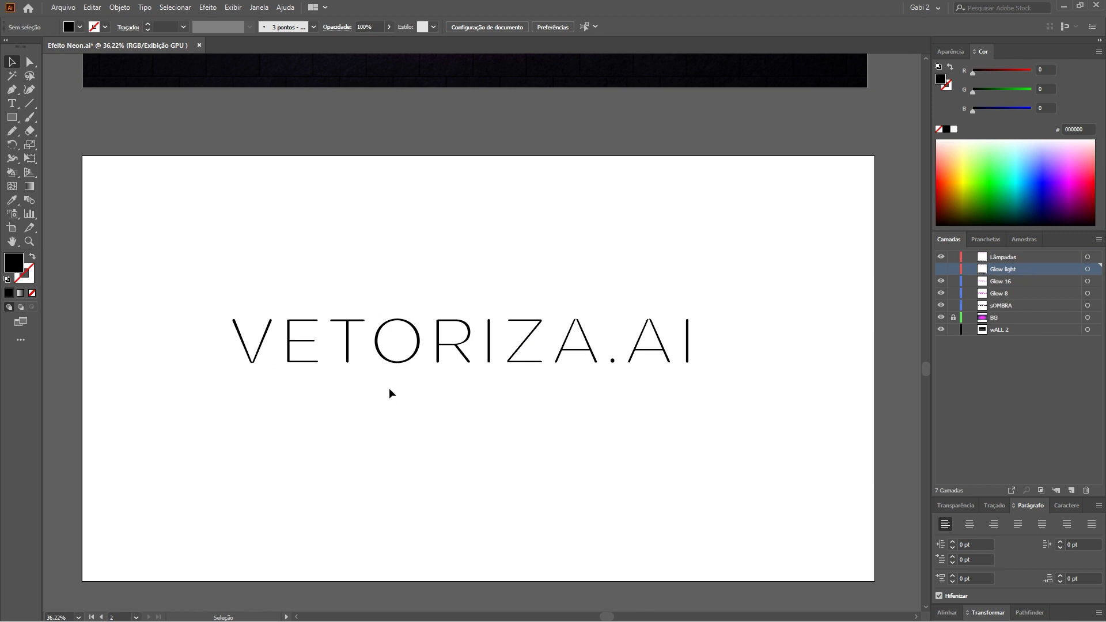
key("space")
left_click_drag(410, 173, 474, 368)
Zoom in on the neon E and T and isolate the T's stem.
mouse_move(472, 208)
left_mouse_down()
mouse_move(442, 370)
mouse_move(429, 374)
left_mouse_up()
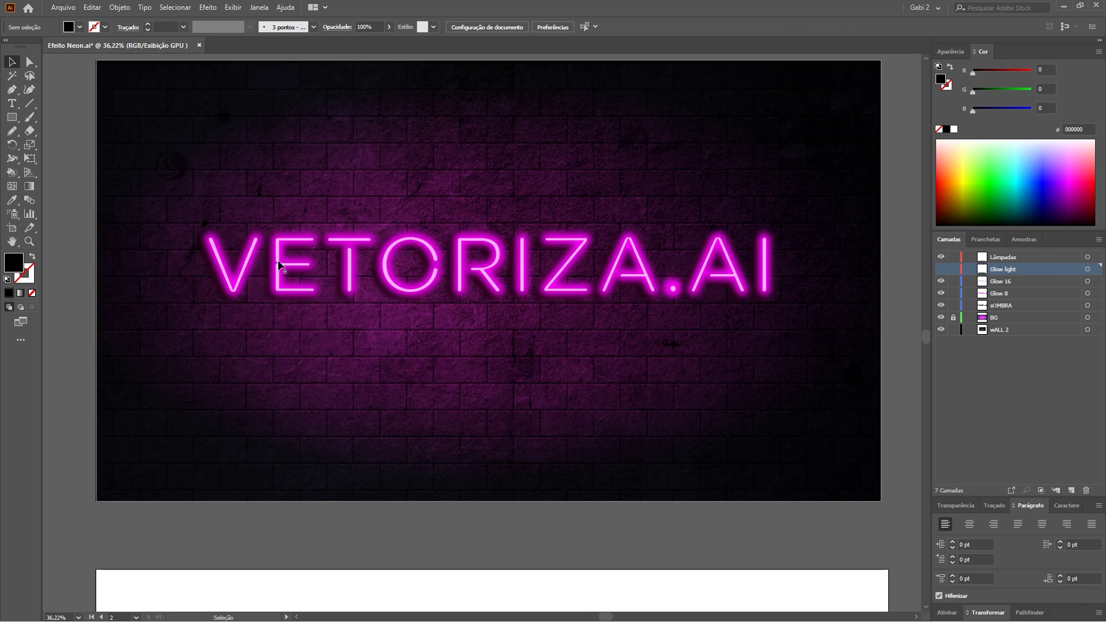
left_click(29, 242)
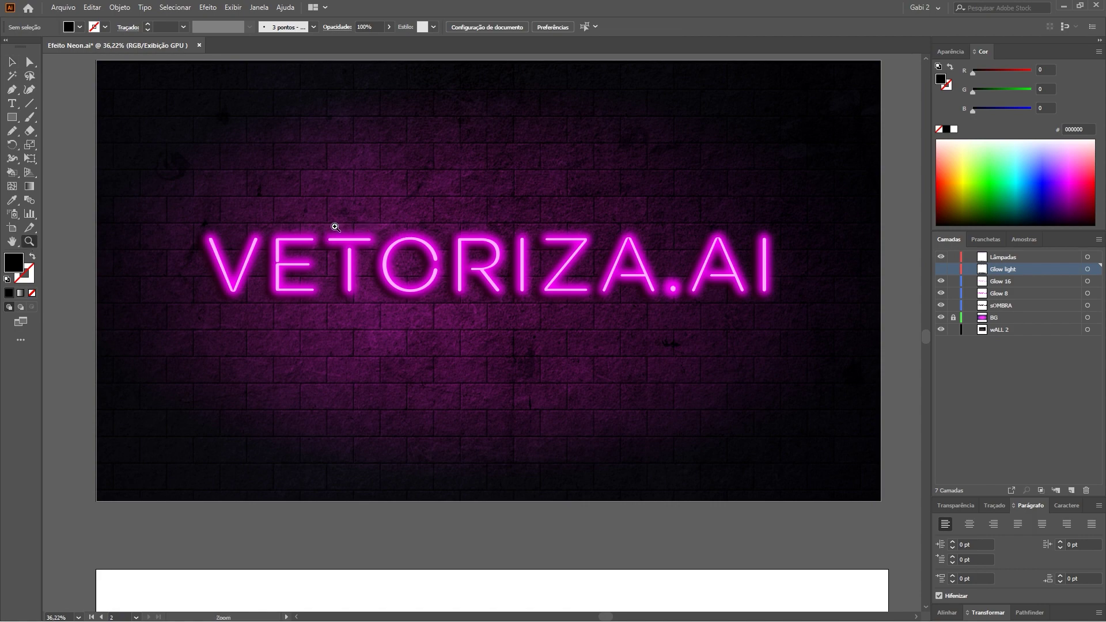
left_click_drag(340, 226, 600, 220)
key("a")
left_click(425, 397)
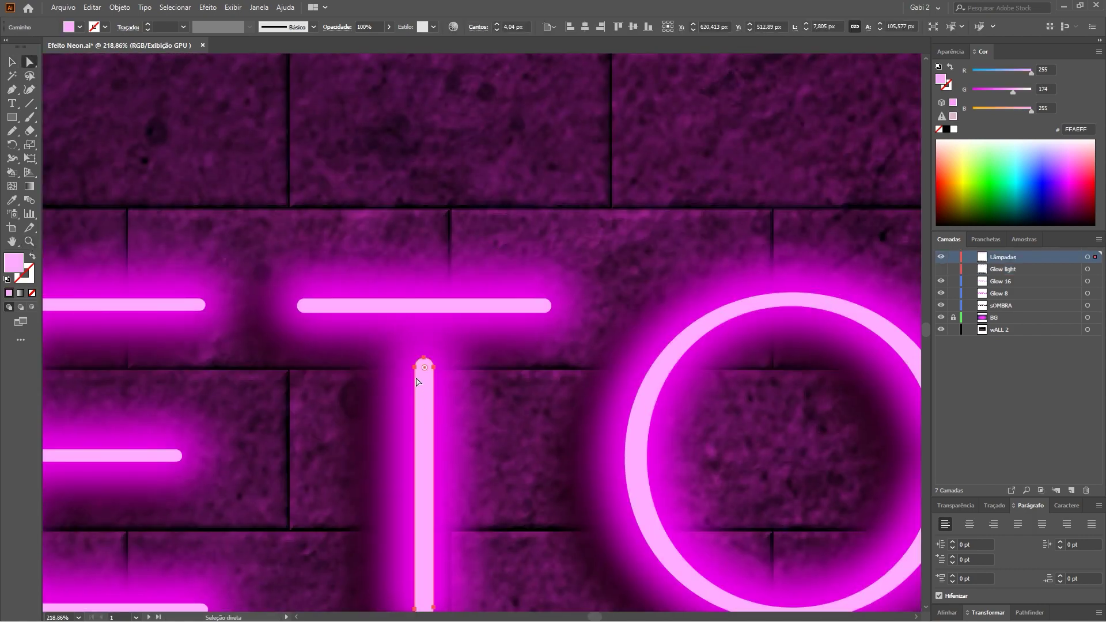
double_click(424, 378)
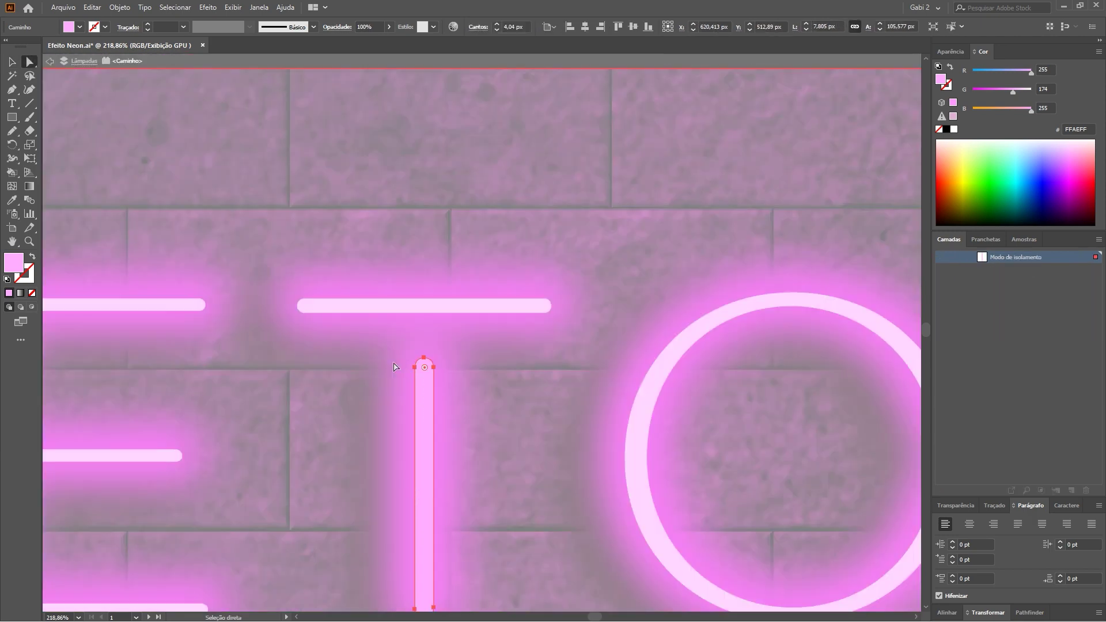
Raise the T stem's top anchors to the crossbar, exit isolation, and zoom out.
mouse_move(394, 367)
left_mouse_down()
mouse_move(441, 380)
mouse_move(434, 325)
left_mouse_up()
left_click(439, 248)
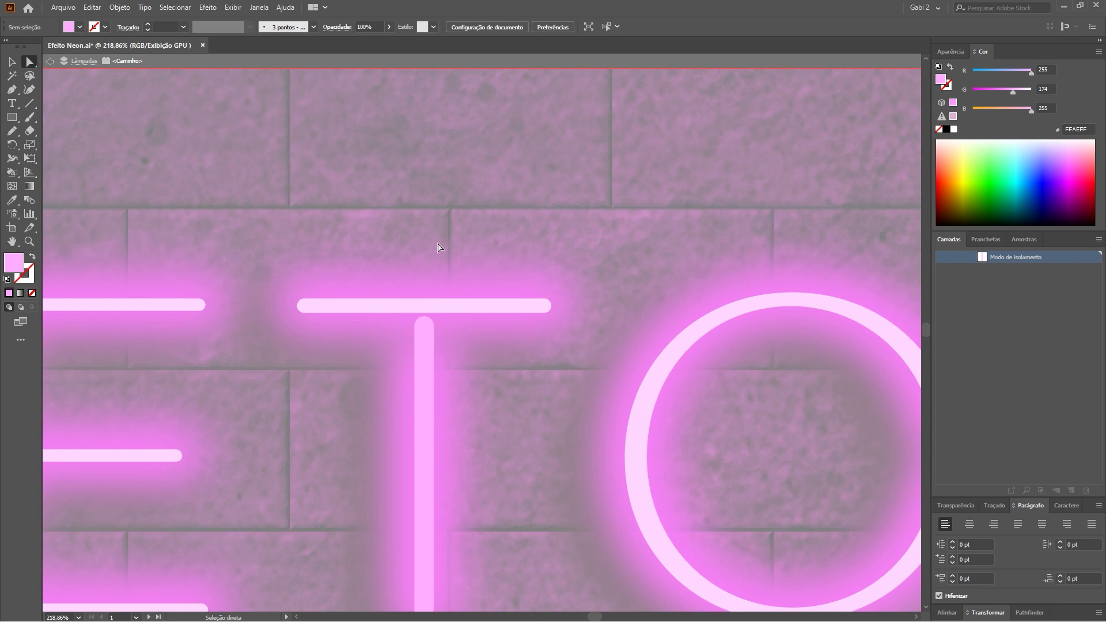
key("ctrl+1")
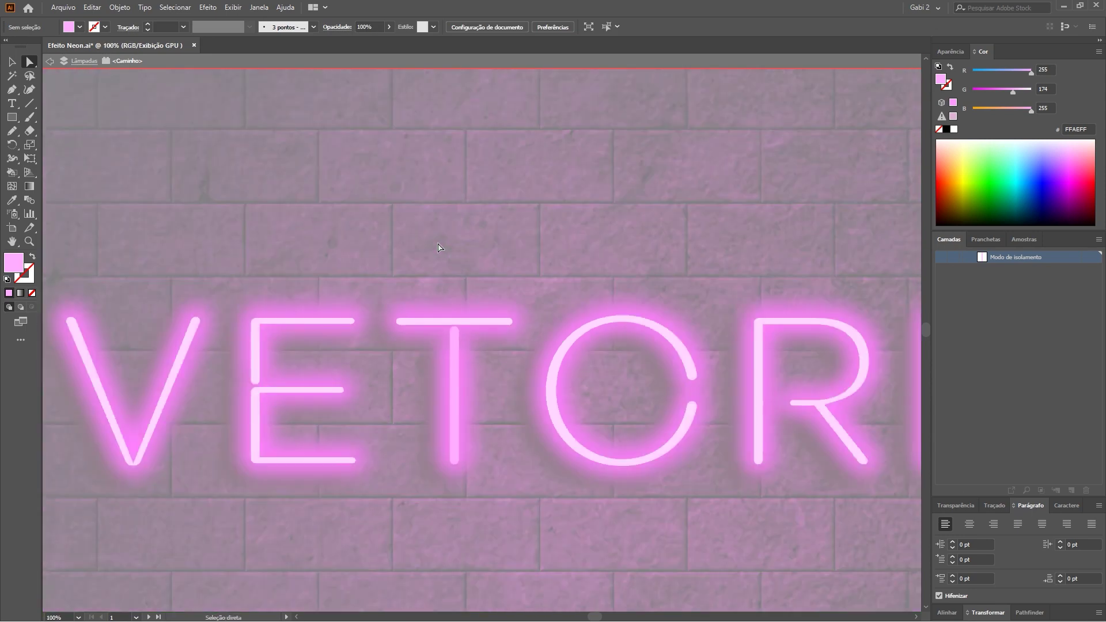
key("ctrl+minus")
key("ctrl+minus")
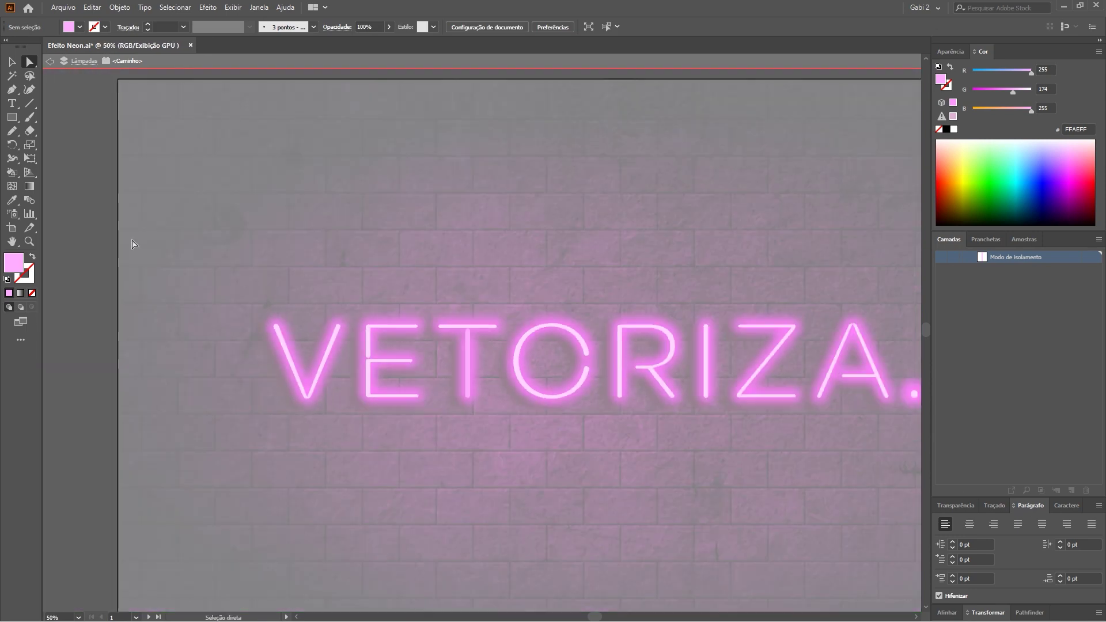
double_click(80, 303)
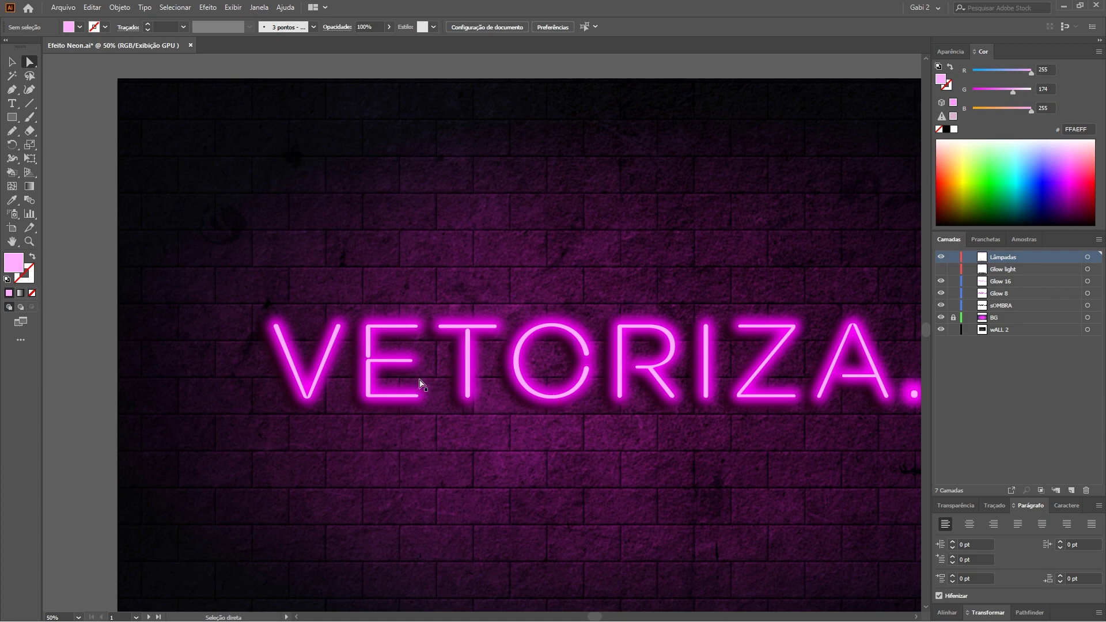
key("ctrl+minus")
key("ctrl+minus")
left_click_drag(373, 382, 309, 327)
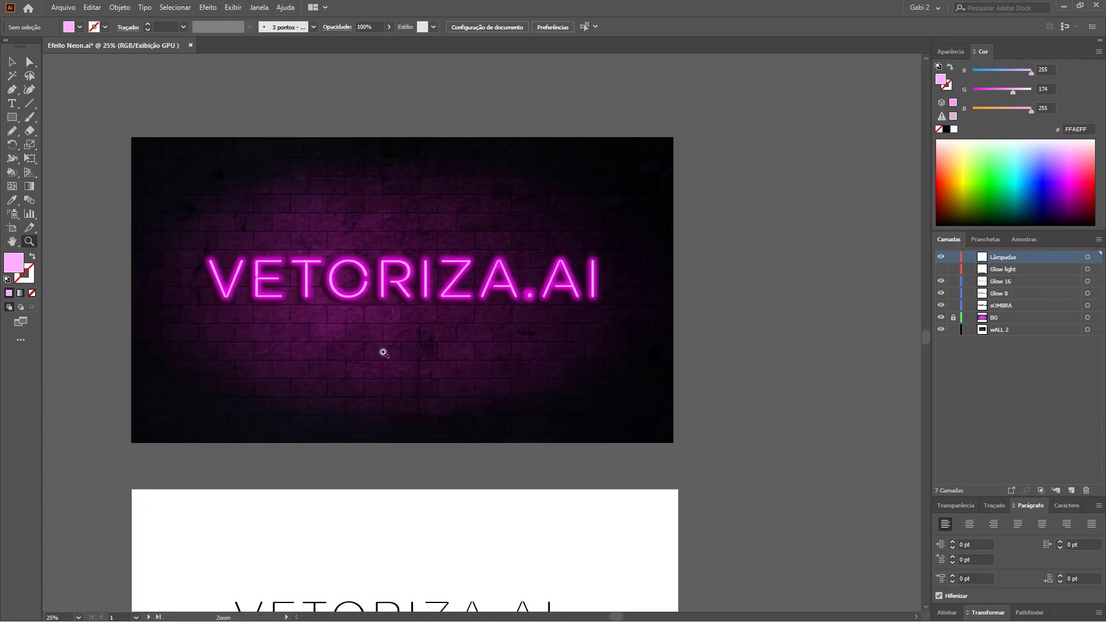
Zoom in on the outlined T on the second artboard and select its path.
scroll(444, 321, "down", 5)
left_click_drag(326, 412, 544, 420)
key("a")
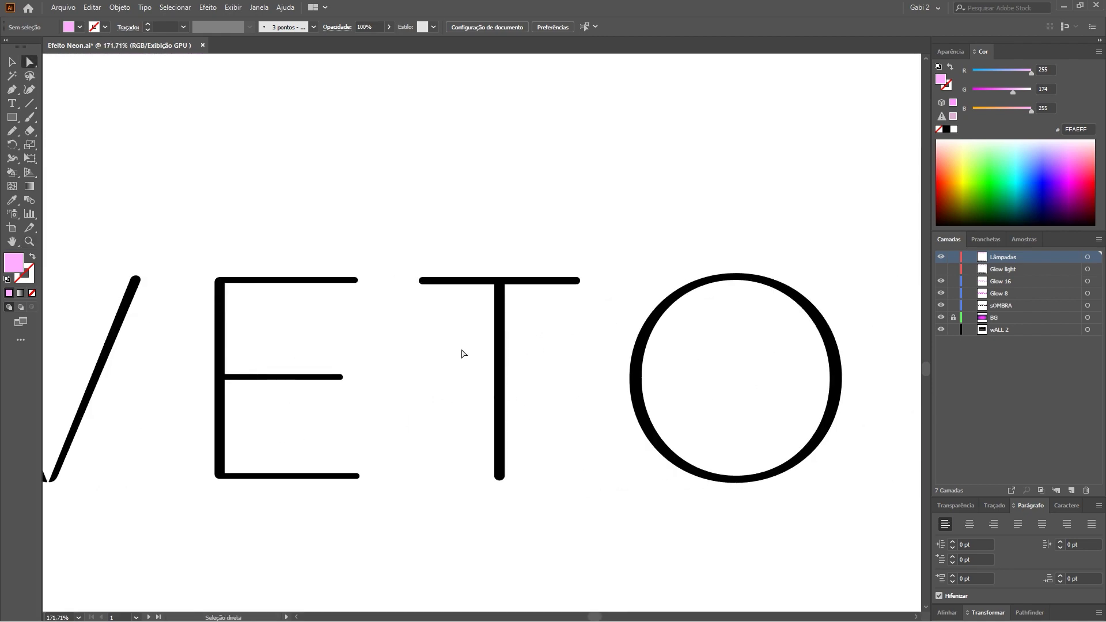
left_click(501, 333)
key("z")
mouse_move(515, 314)
left_mouse_down()
mouse_move(583, 303)
mouse_move(571, 321)
left_mouse_up()
key("a")
left_click(366, 390)
left_click(456, 304)
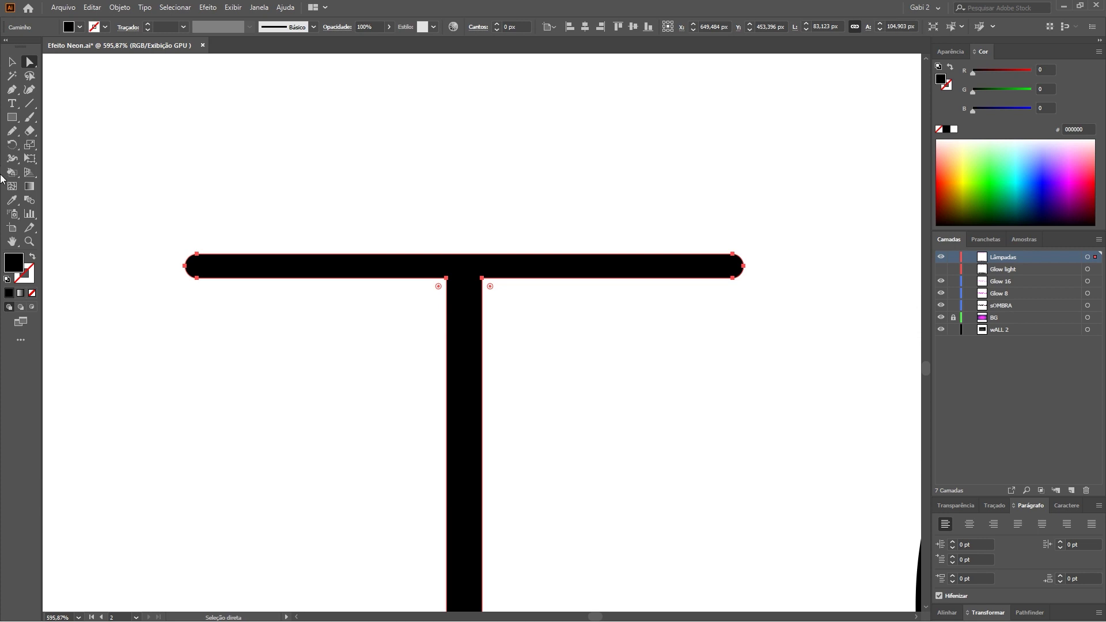
Erase a gap at the top of the T stem and try raising its top anchors.
left_click(30, 131)
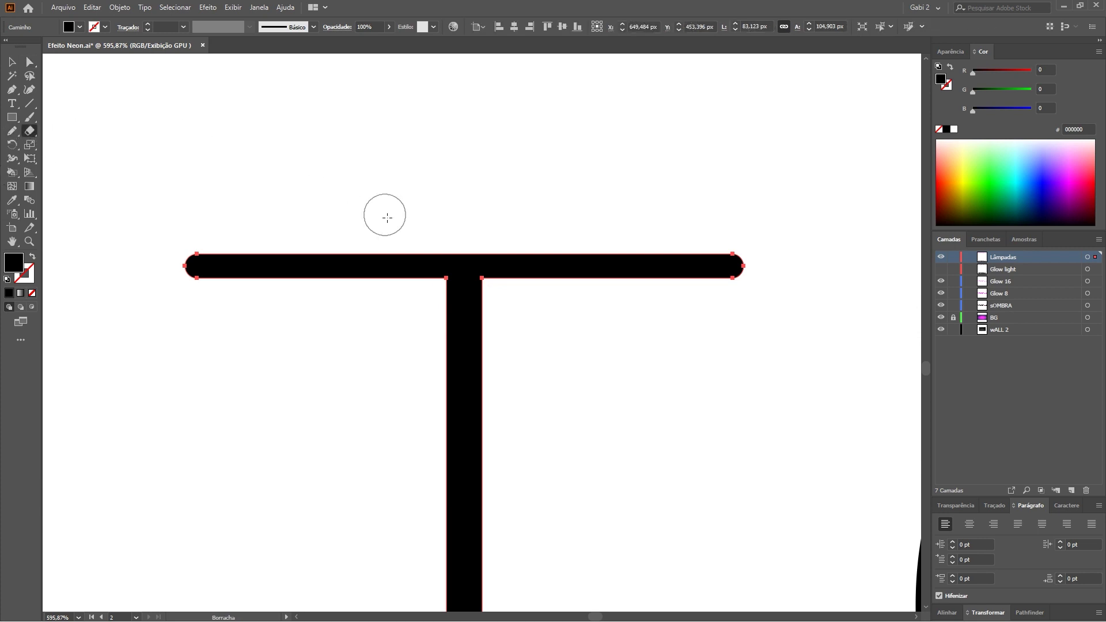
left_click_drag(409, 339, 511, 284)
key("v")
left_click(451, 316)
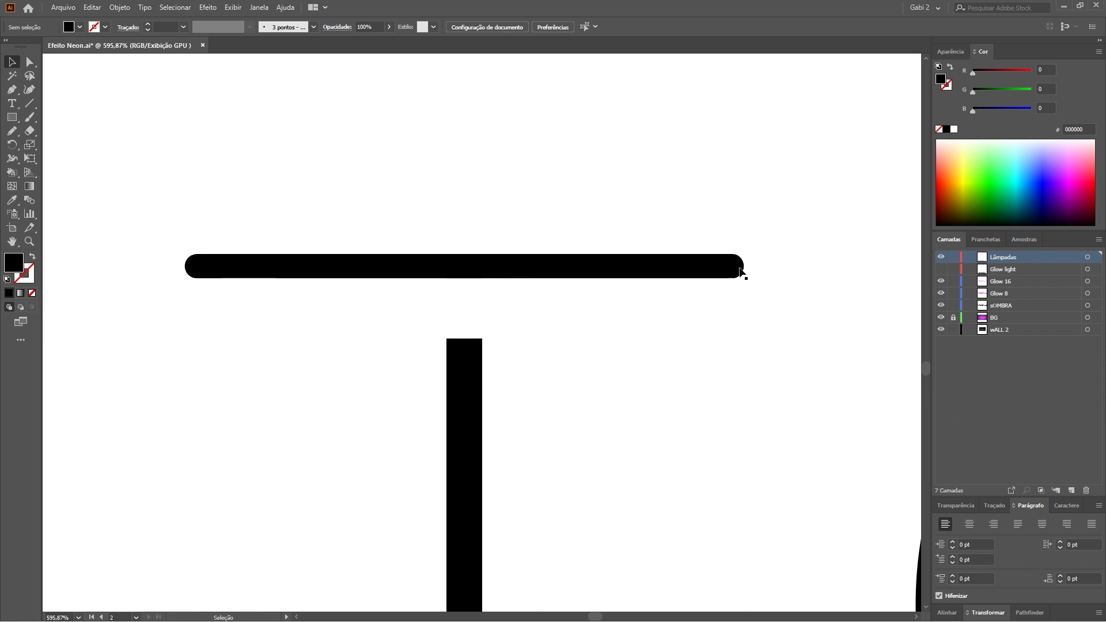
left_click_drag(426, 324, 533, 360)
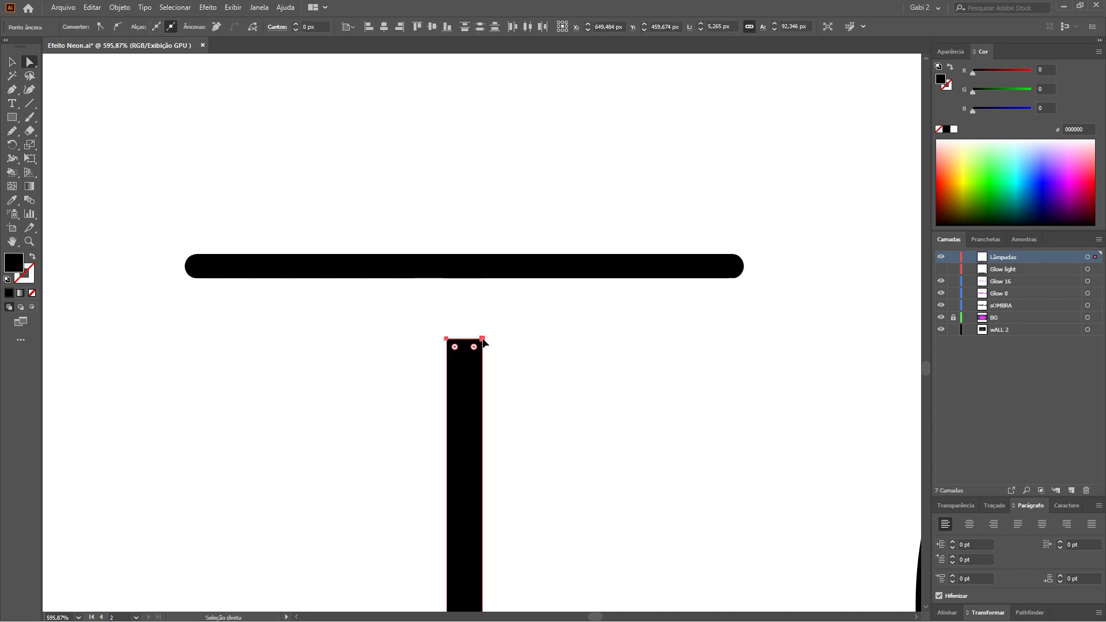
left_click_drag(484, 342, 484, 342)
Select the T's vertical stem and zoom in on its flat top end.
scroll(462, 368, "down", 2)
scroll(462, 367, "down", 1)
scroll(463, 368, "down", 2)
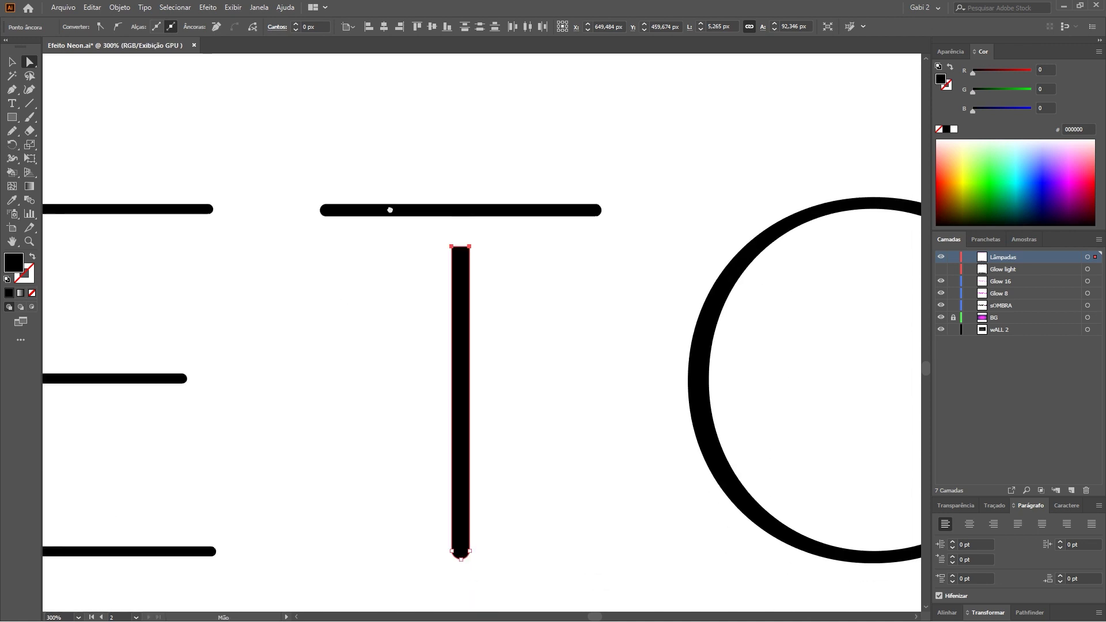
left_click(432, 204)
left_click(533, 259)
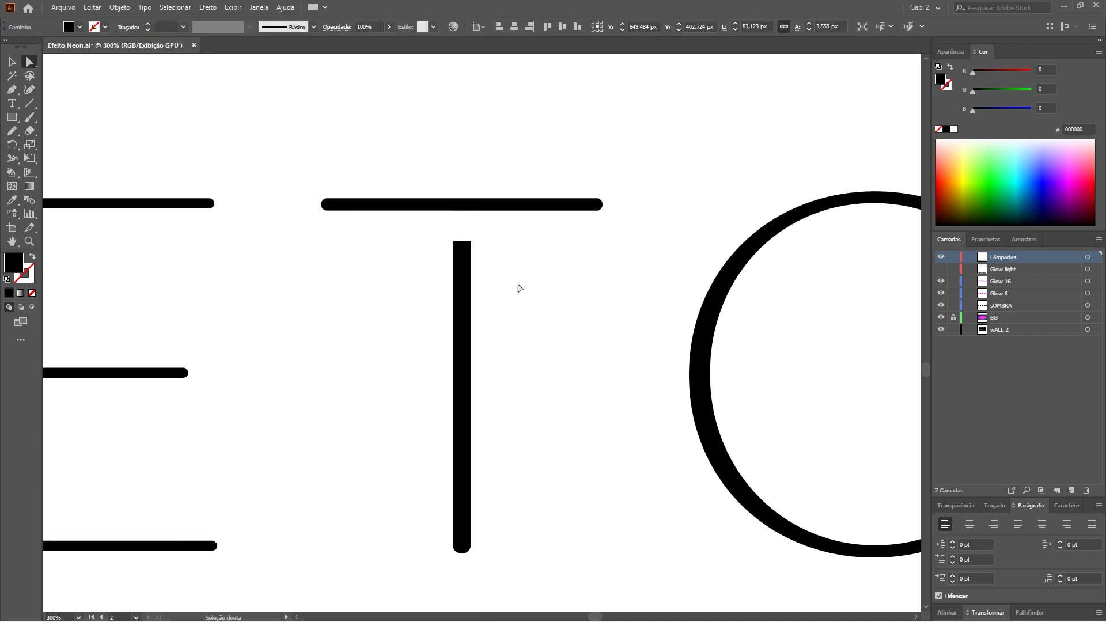
left_click(462, 288)
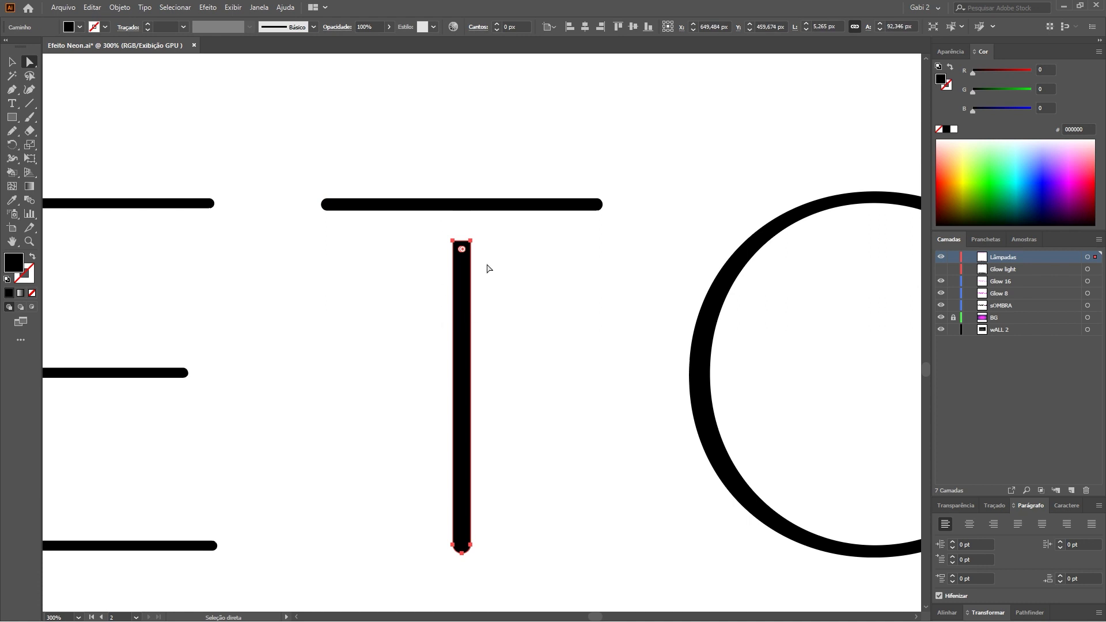
scroll(452, 246, "up", 10)
left_click_drag(426, 206, 579, 240)
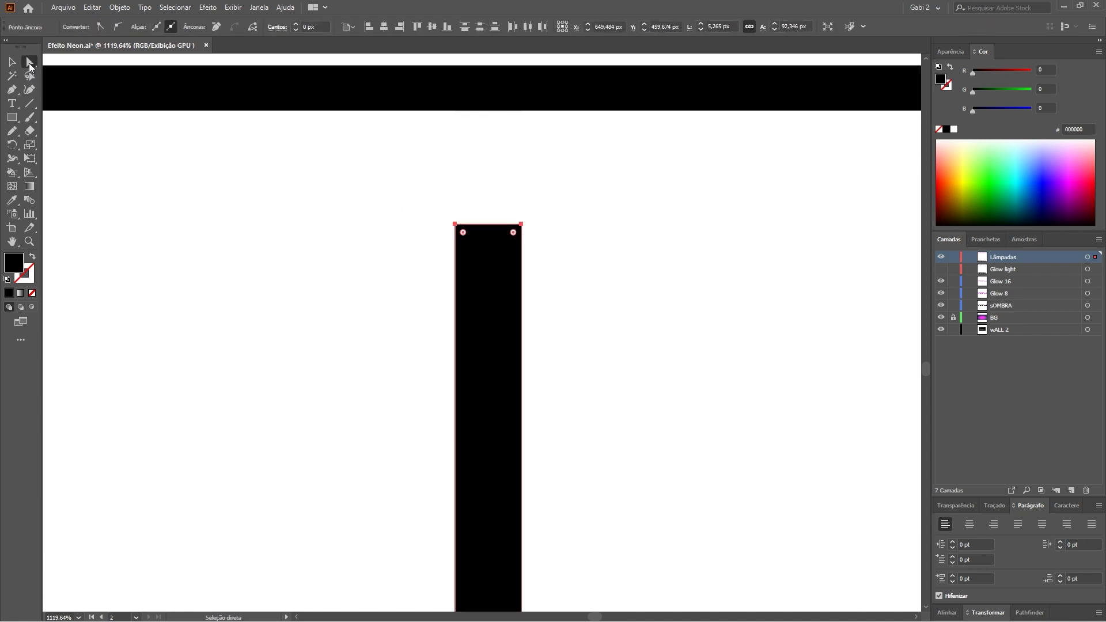
Round the T stem's top corners fully with the live corner widget.
left_click_drag(428, 206, 581, 248)
left_click(233, 8)
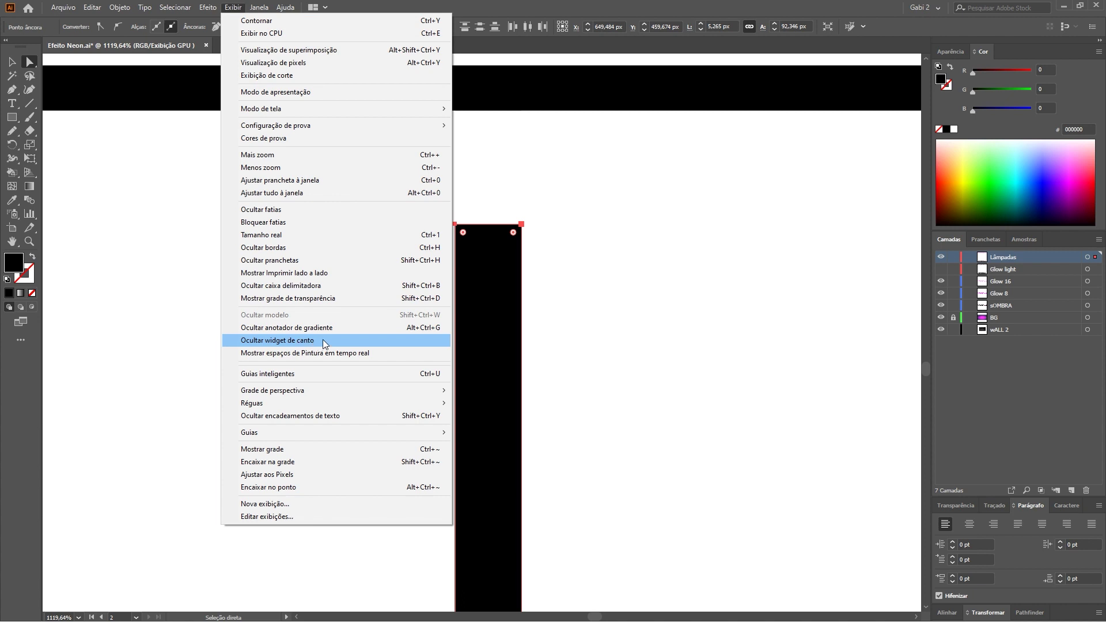
left_click(465, 238)
left_click_drag(463, 233, 514, 292)
Drag the rounded stem top up to meet the crossbar, then zoom out.
left_click_drag(395, 203, 567, 295)
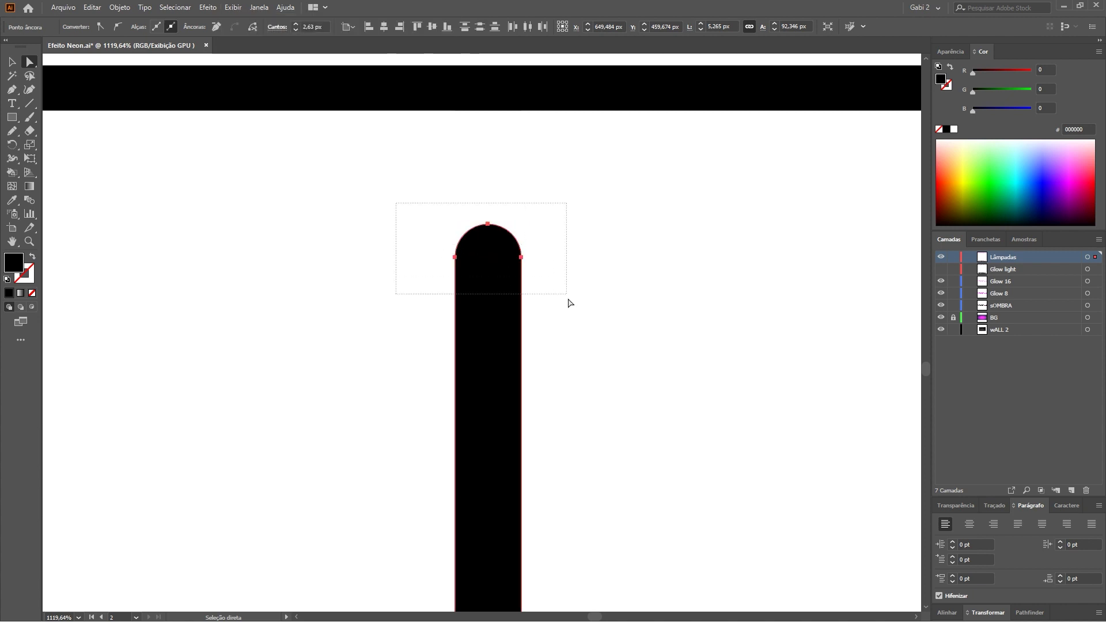
left_click_drag(522, 262, 522, 162)
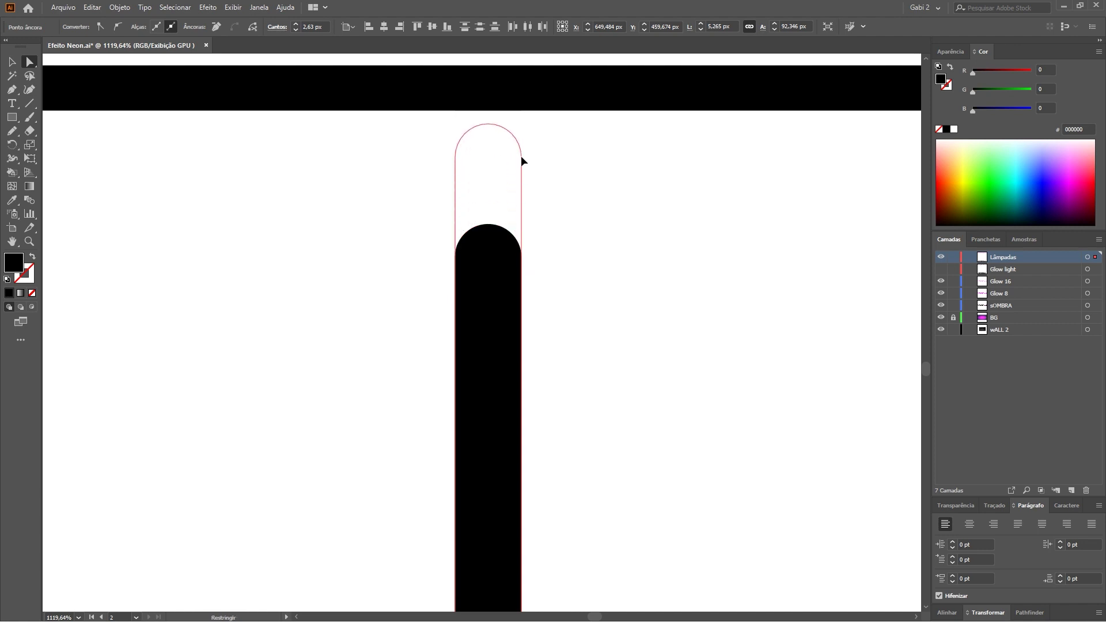
left_click(567, 194)
key("ctrl+minus")
key("ctrl+minus")
key("ctrl+minus")
key("ctrl+minus")
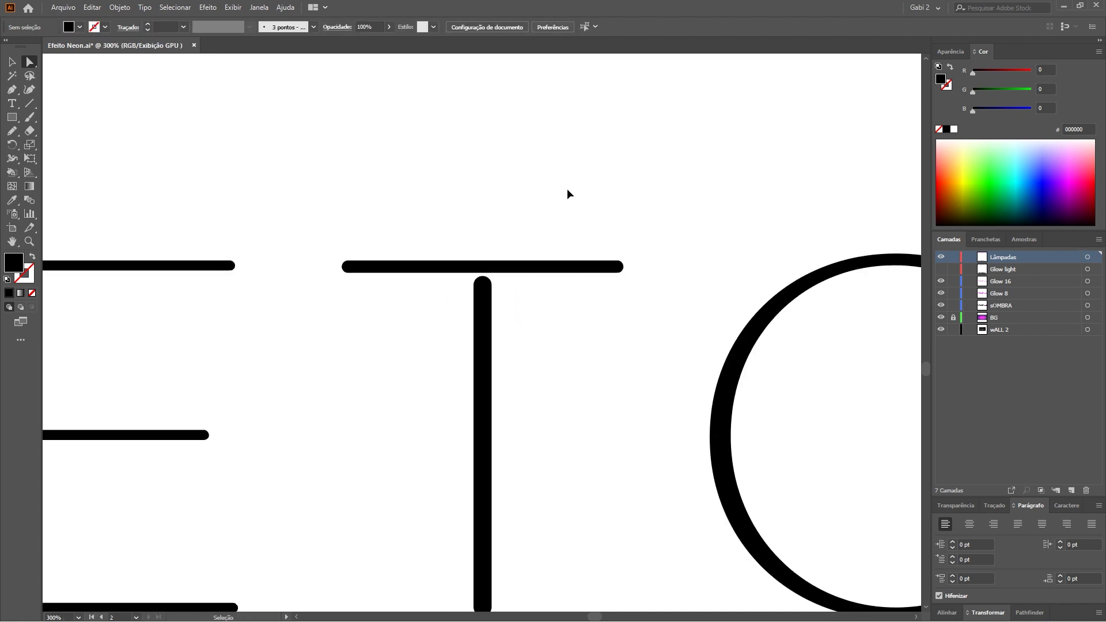
key("ctrl+minus")
key("ctrl+minus")
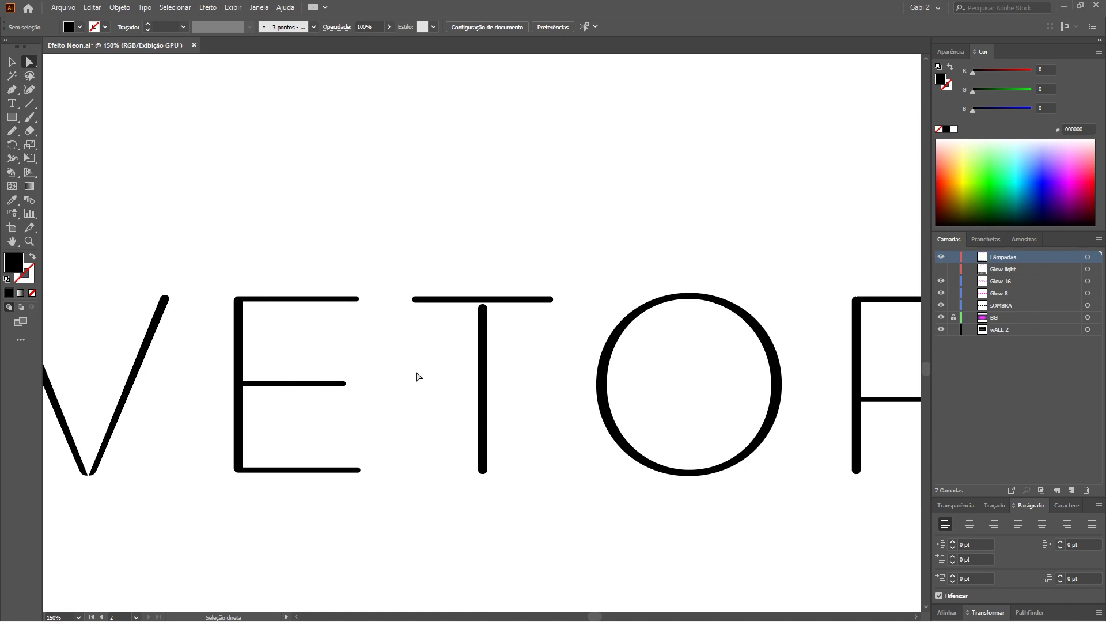
Zoom in on the letter A and select its crossbar.
key("ctrl+minus")
key("ctrl+minus")
key("ctrl+minus")
key("z")
scroll(711, 343, "right", 3)
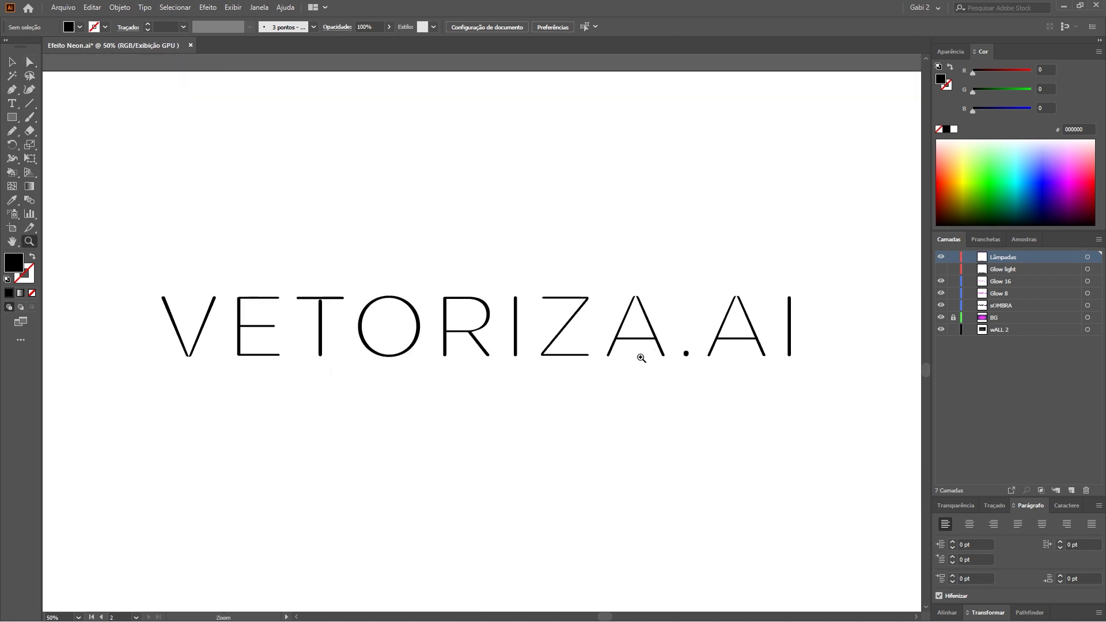
mouse_move(648, 335)
left_mouse_down()
mouse_move(647, 344)
mouse_move(662, 326)
left_mouse_up()
key("a")
left_click(322, 336)
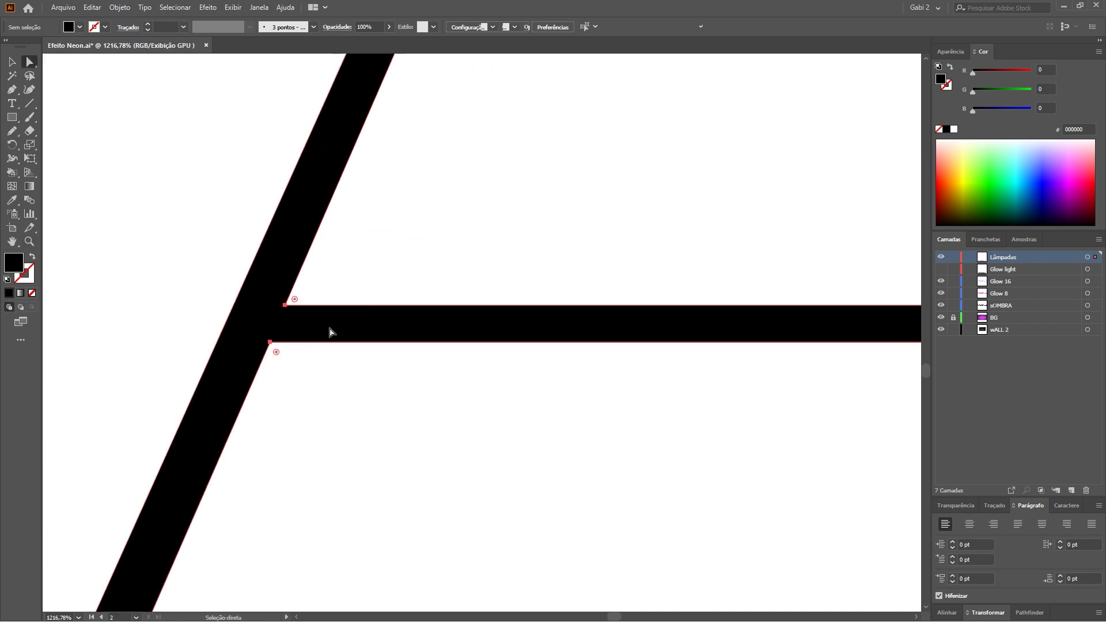
Erase the A crossbar's left end, trimming it off straight.
key("shift+e")
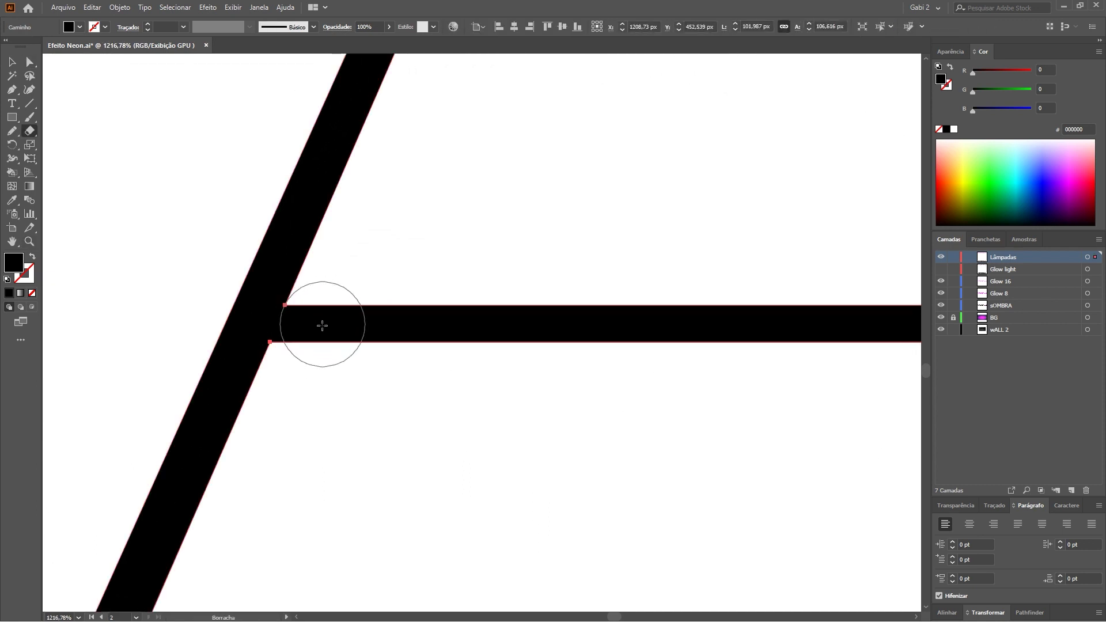
left_click_drag(324, 319, 329, 321)
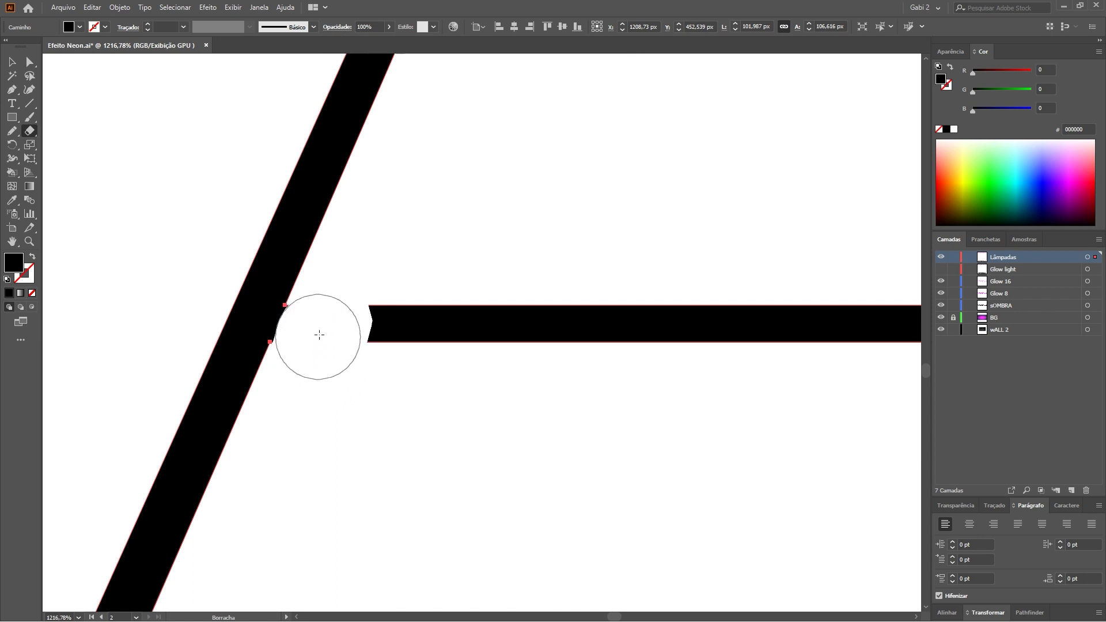
left_click_drag(320, 335, 316, 336)
key("minus")
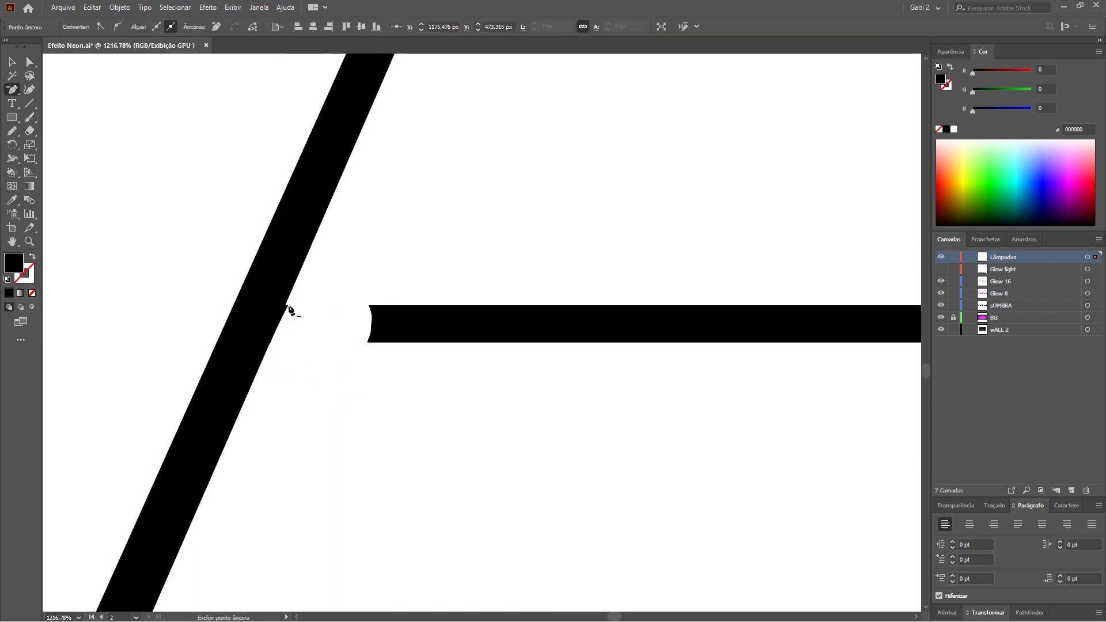
left_click(284, 309)
left_click(273, 346)
key("a")
left_click(381, 334)
key("shift+e")
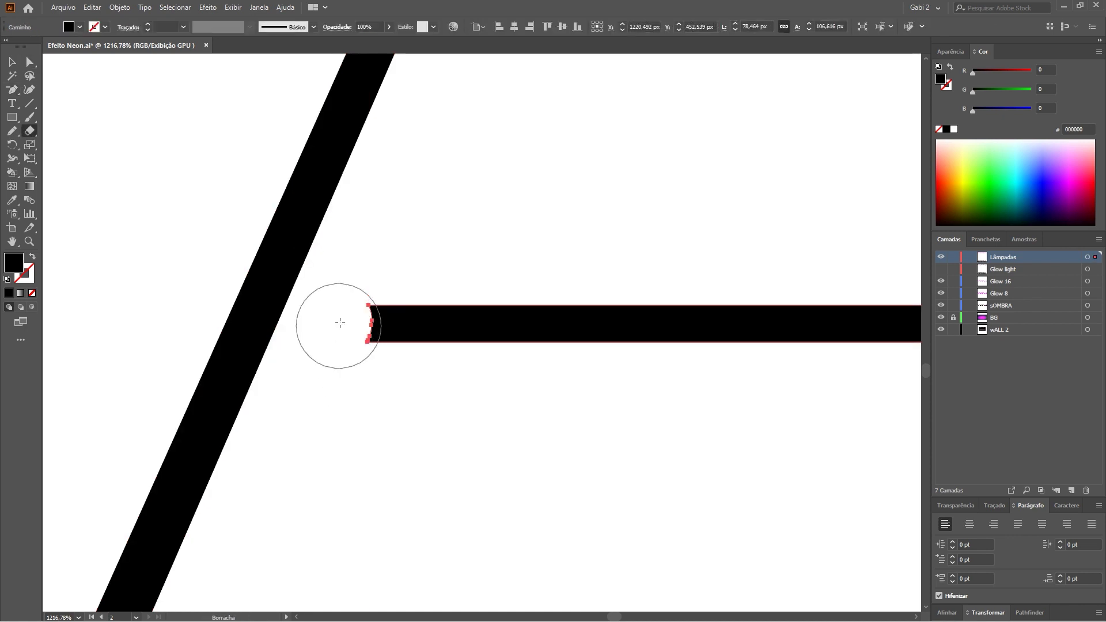
left_click_drag(341, 288, 383, 365)
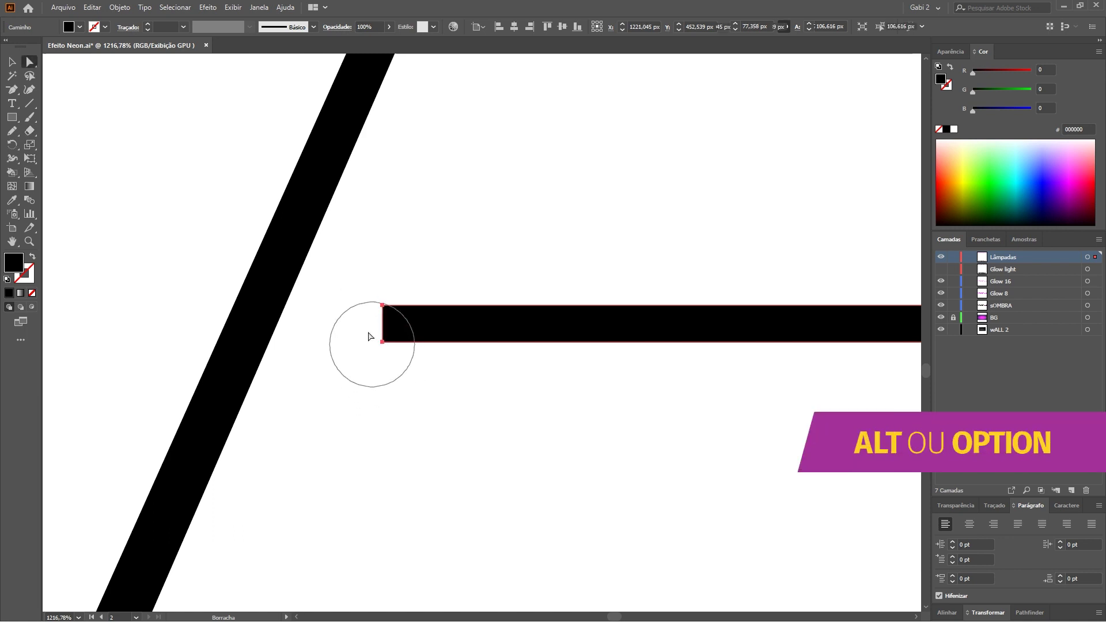
Fully round the crossbar's left end, stretch it to the diagonal, and fit the artboard.
key("a")
left_click_drag(365, 298, 404, 371)
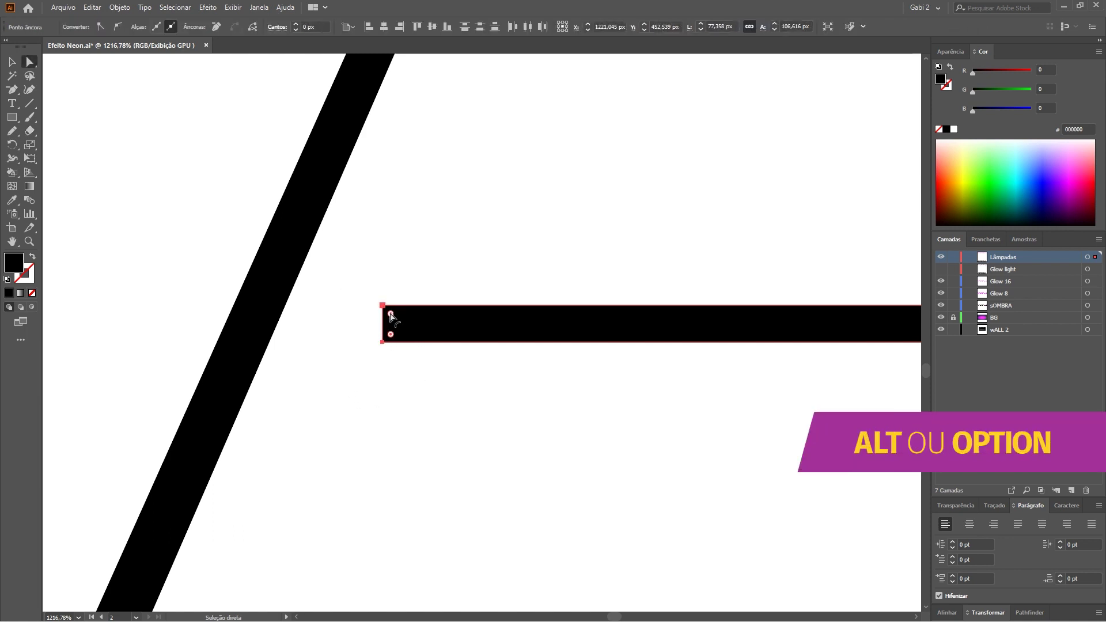
left_click_drag(394, 315, 490, 316)
left_click_drag(370, 302, 432, 375)
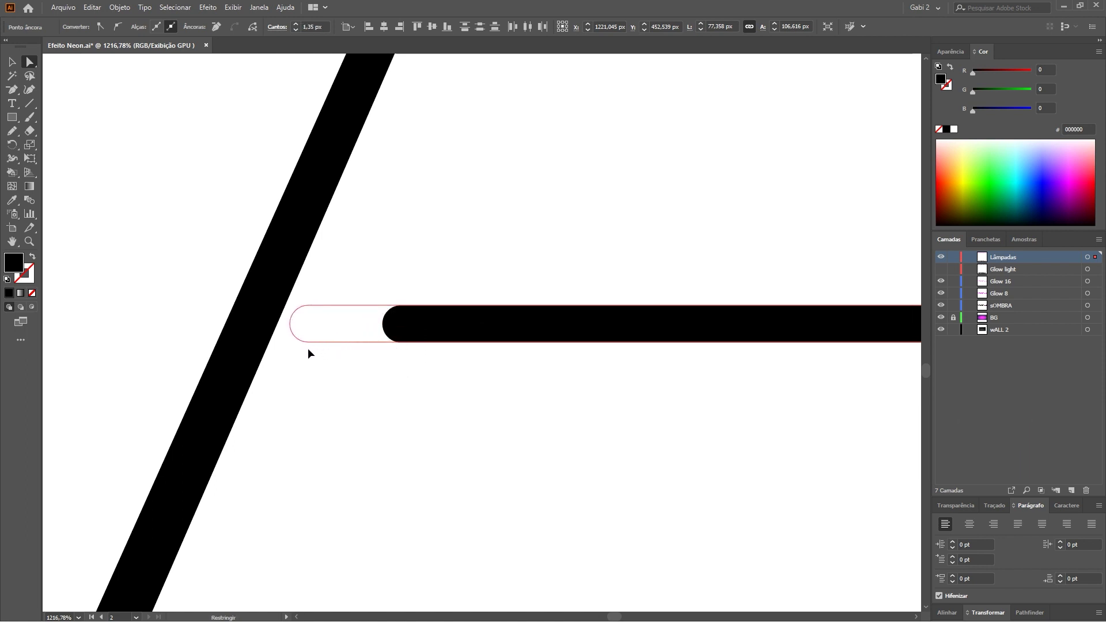
left_click_drag(401, 345, 309, 353)
left_click(320, 386)
key("ctrl+1")
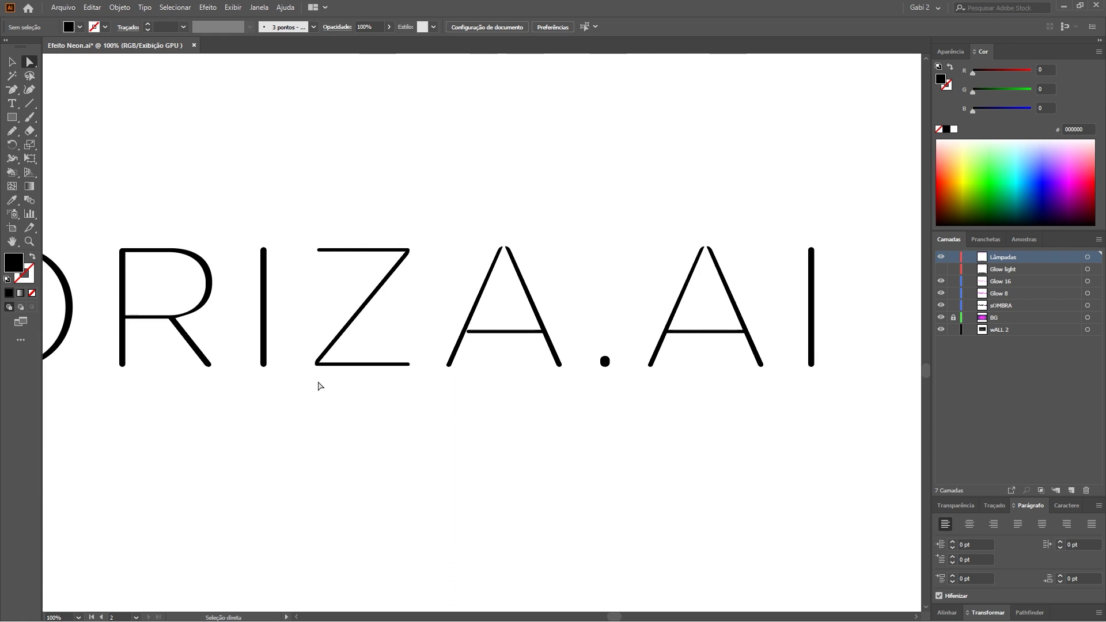
key("ctrl+0")
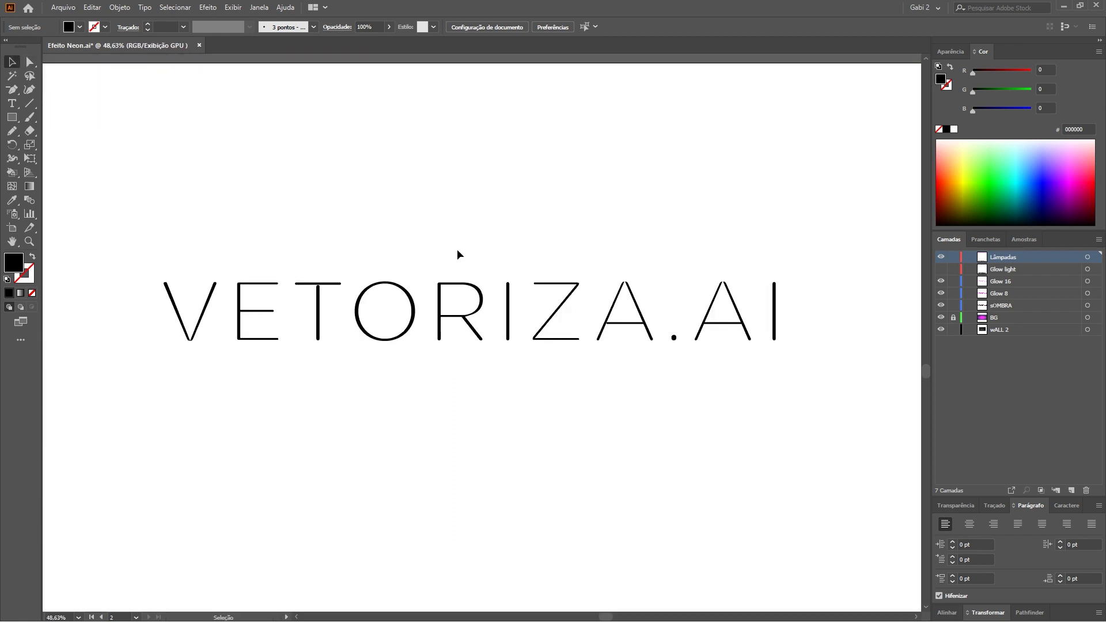
Show the Glow light layer and fill the whole lettering with magenta.
left_click(940, 270)
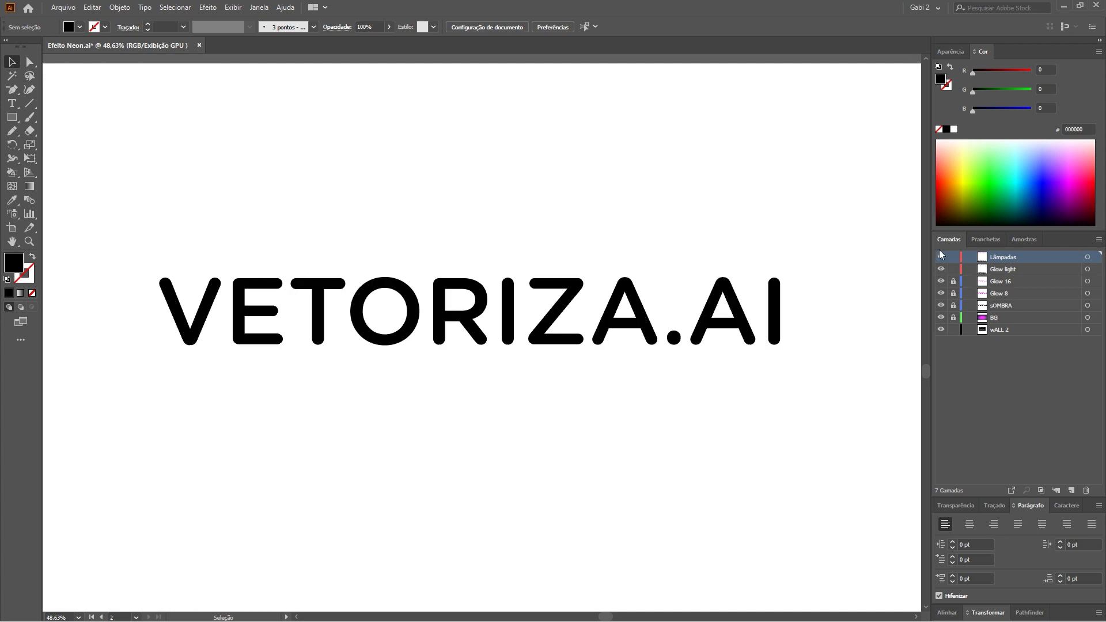
left_click_drag(835, 253, 131, 403)
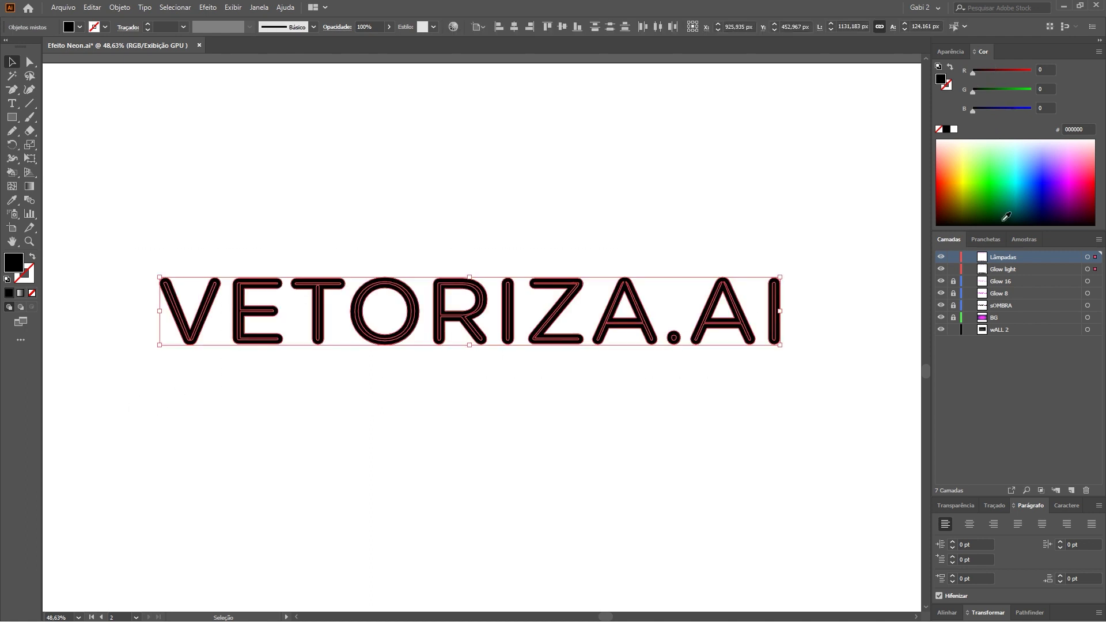
left_click_drag(1029, 239, 471, 396)
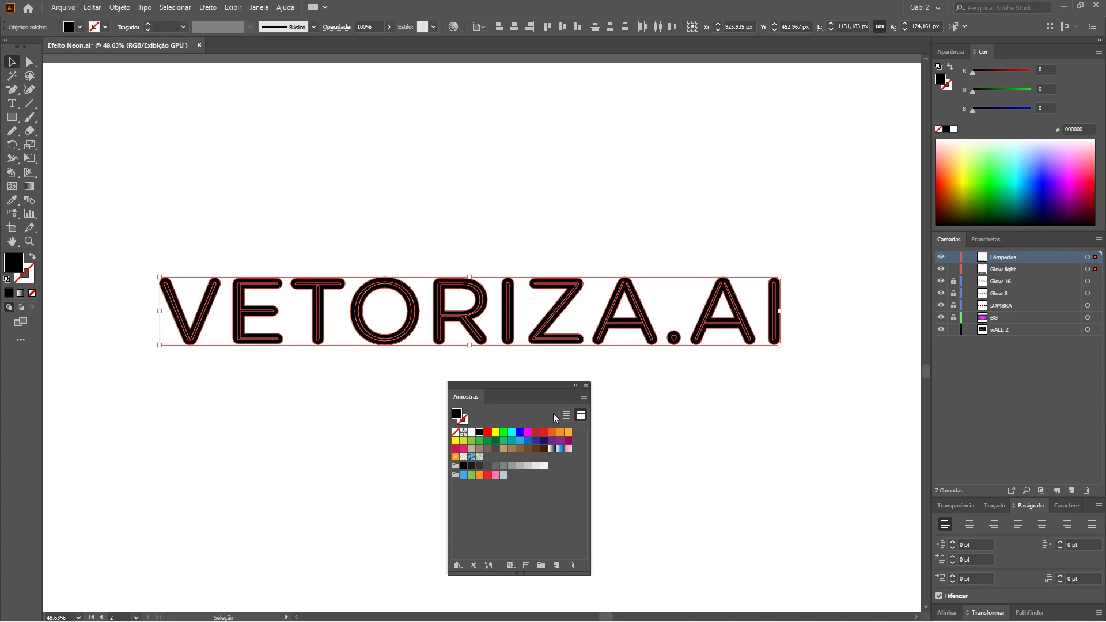
left_click(528, 433)
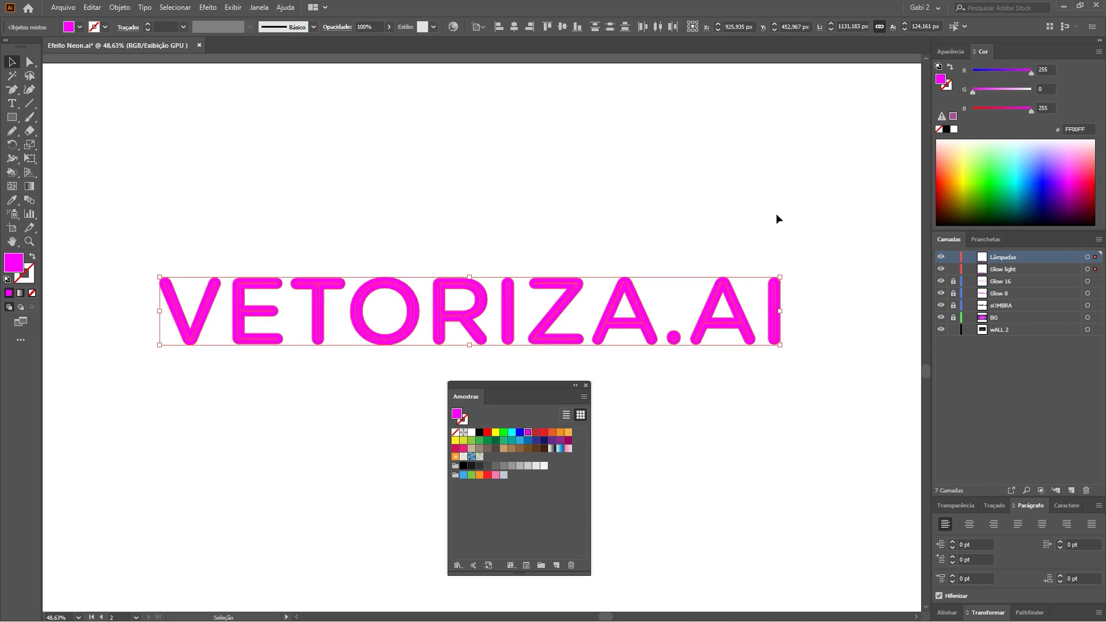
left_click(954, 270)
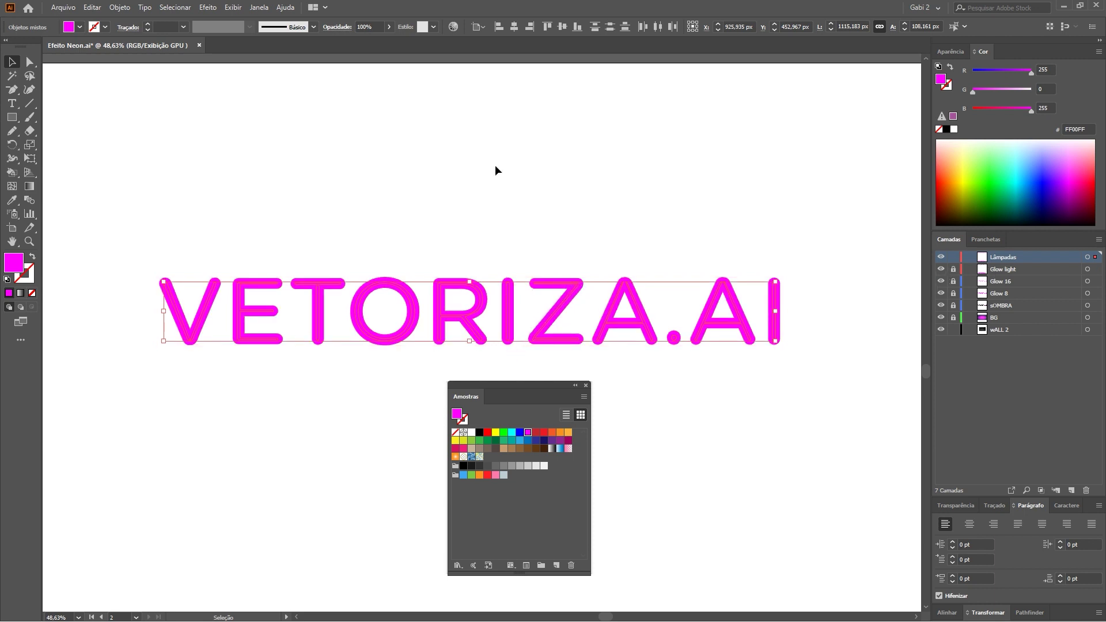
Raise green to 191 so the tube letters become pale pink FFBFFF.
left_click_drag(932, 60, 440, 133)
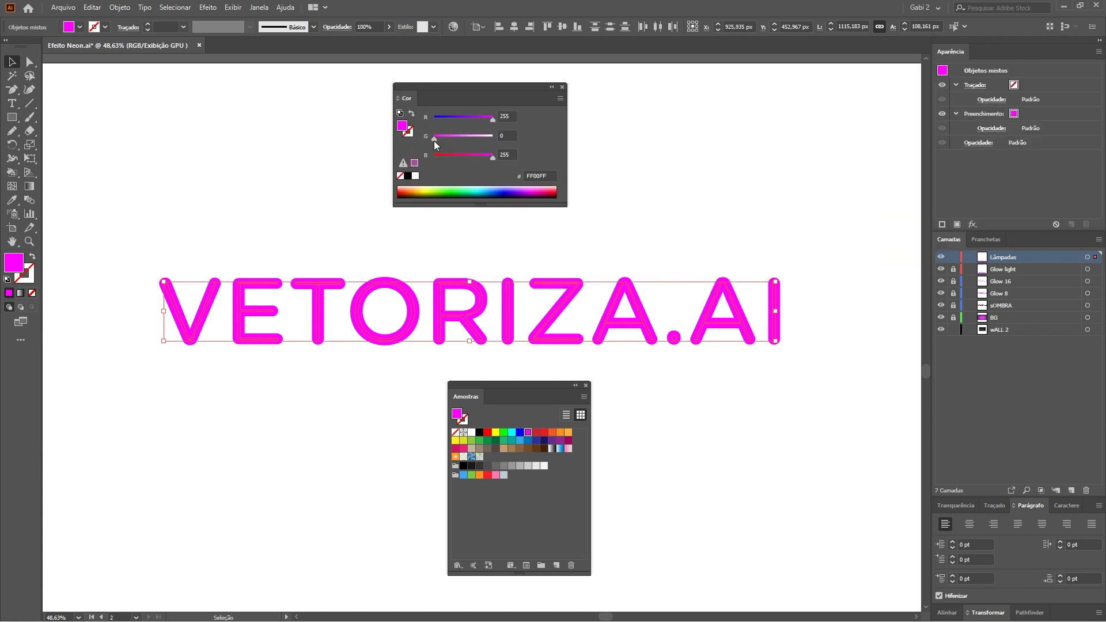
left_click_drag(433, 140, 475, 140)
left_click(323, 200)
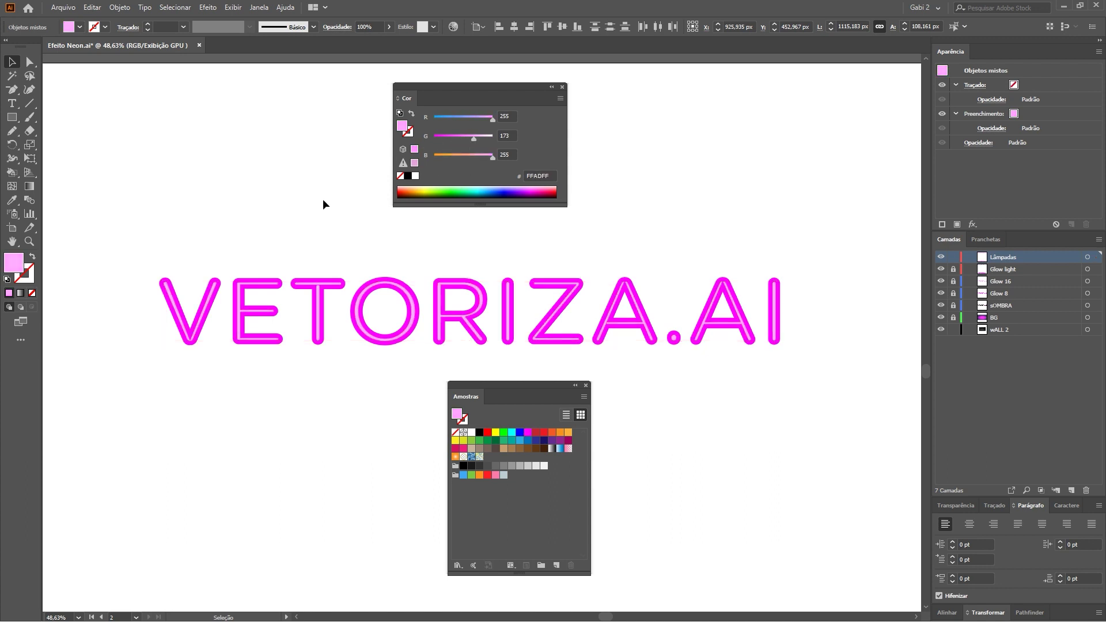
left_click_drag(111, 265, 814, 356)
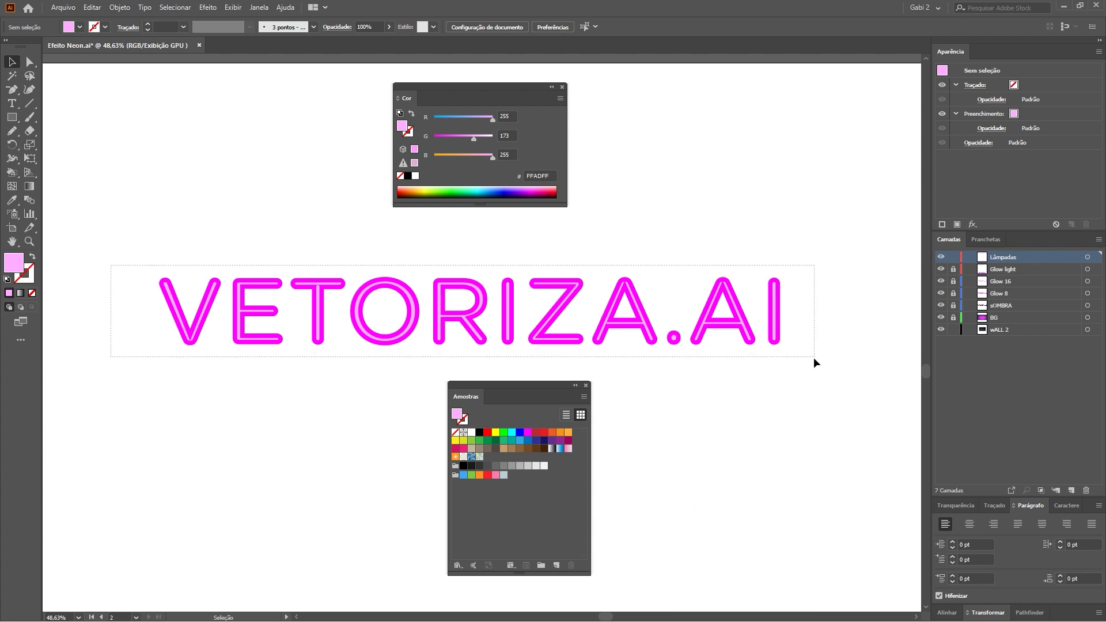
left_click_drag(475, 139, 478, 139)
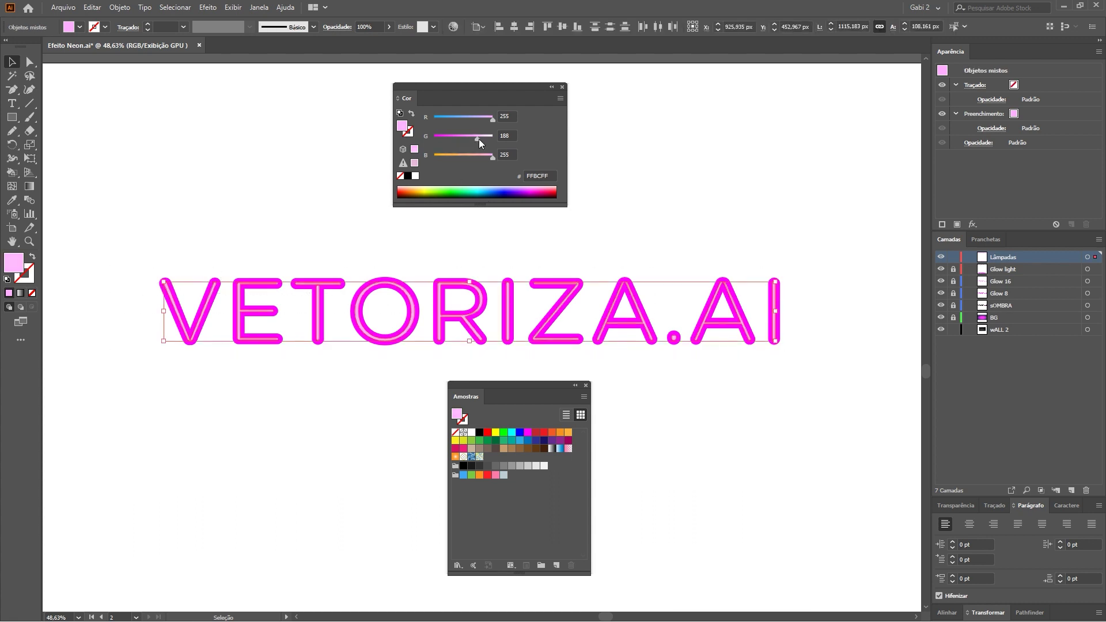
left_click(348, 224)
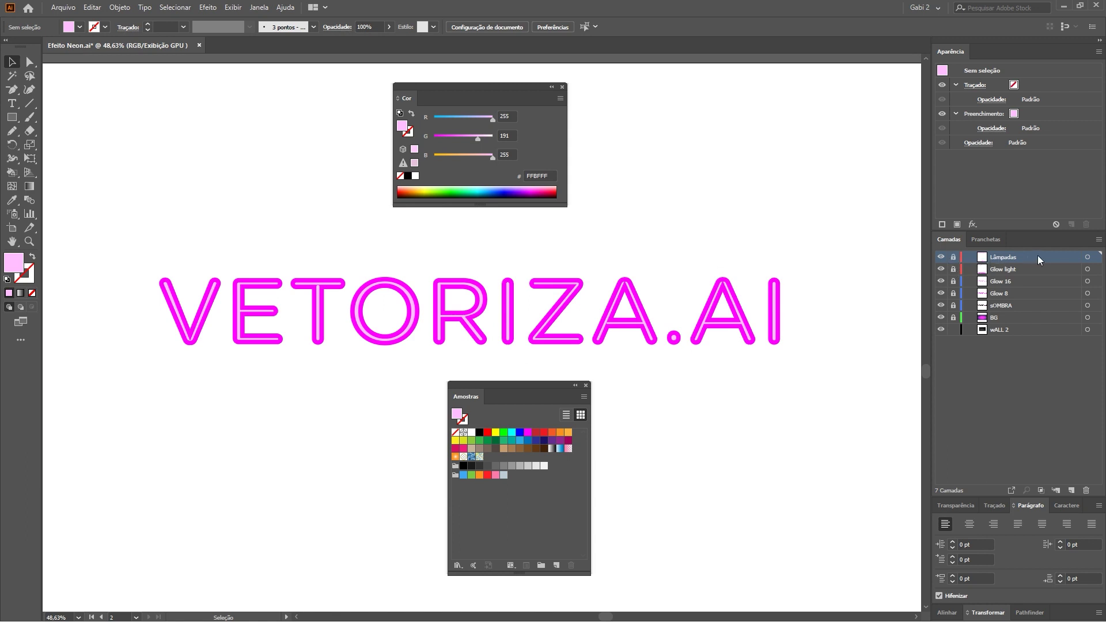
Select the VETORIZA.AI lettering on Glow light and set a 20-pixel Gaussian blur radius.
left_click(1003, 271)
left_click_drag(834, 259, 94, 386)
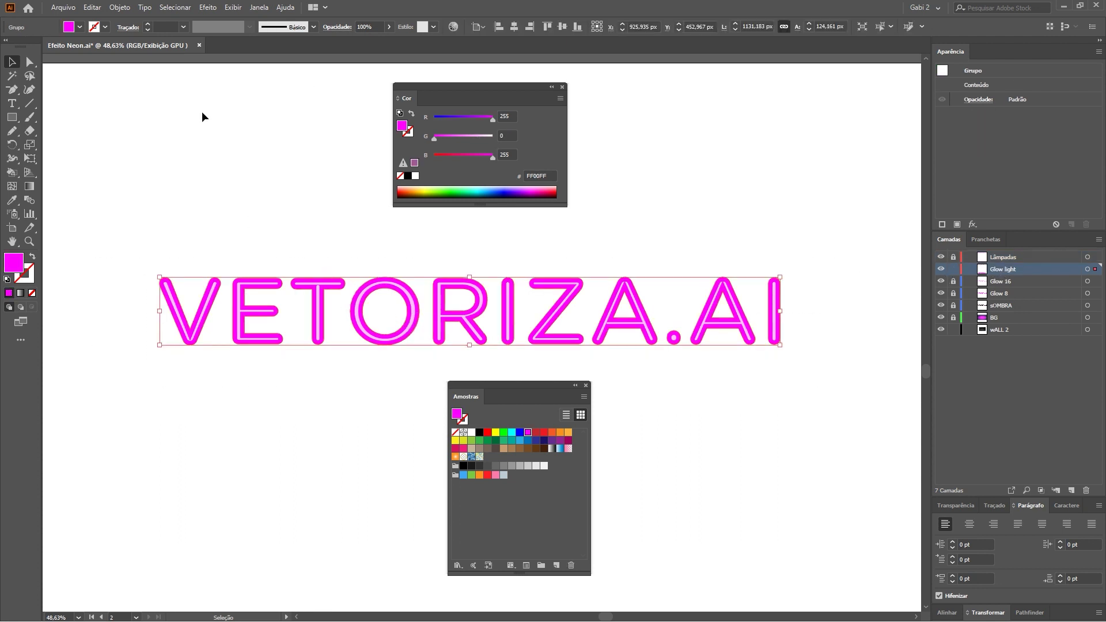
left_click(207, 8)
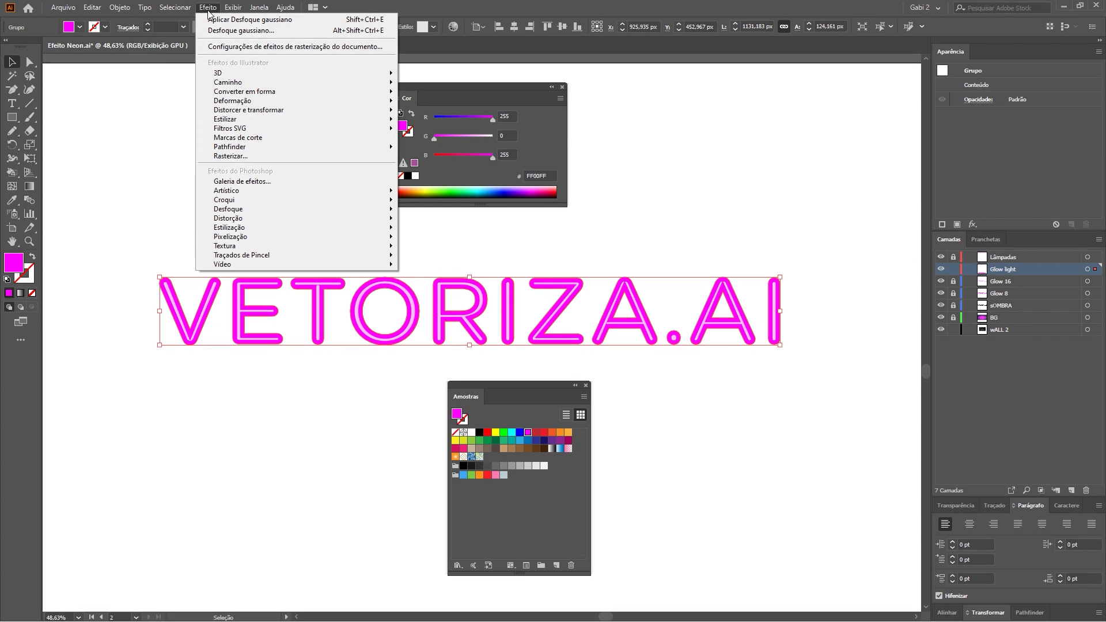
mouse_move(228, 209)
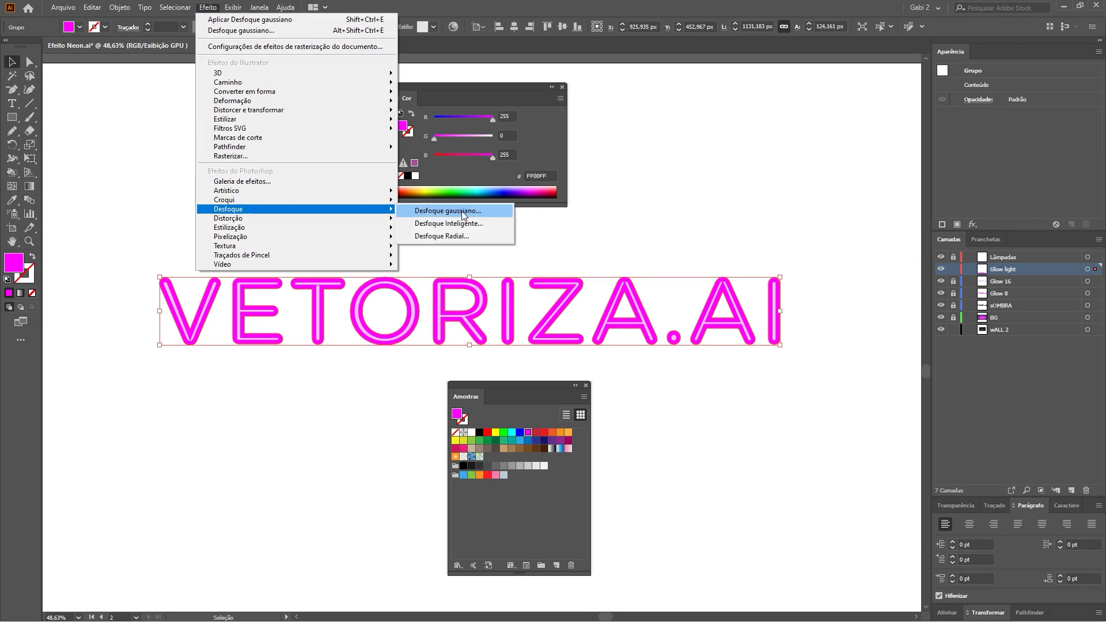
left_click(463, 211)
left_click_drag(771, 221, 686, 152)
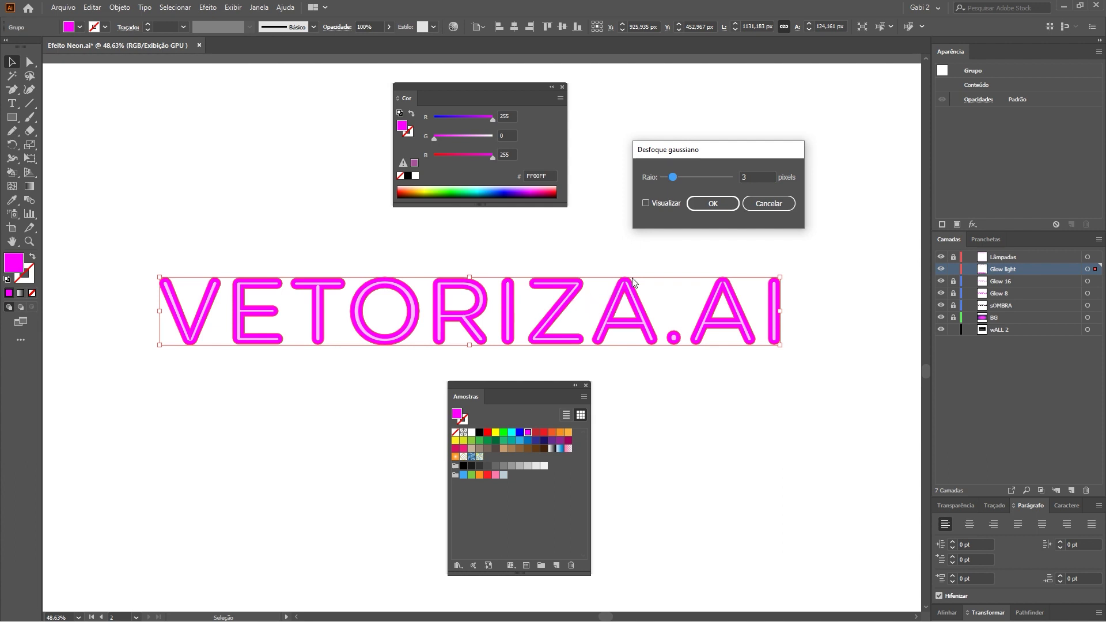
key("Tab")
type("16")
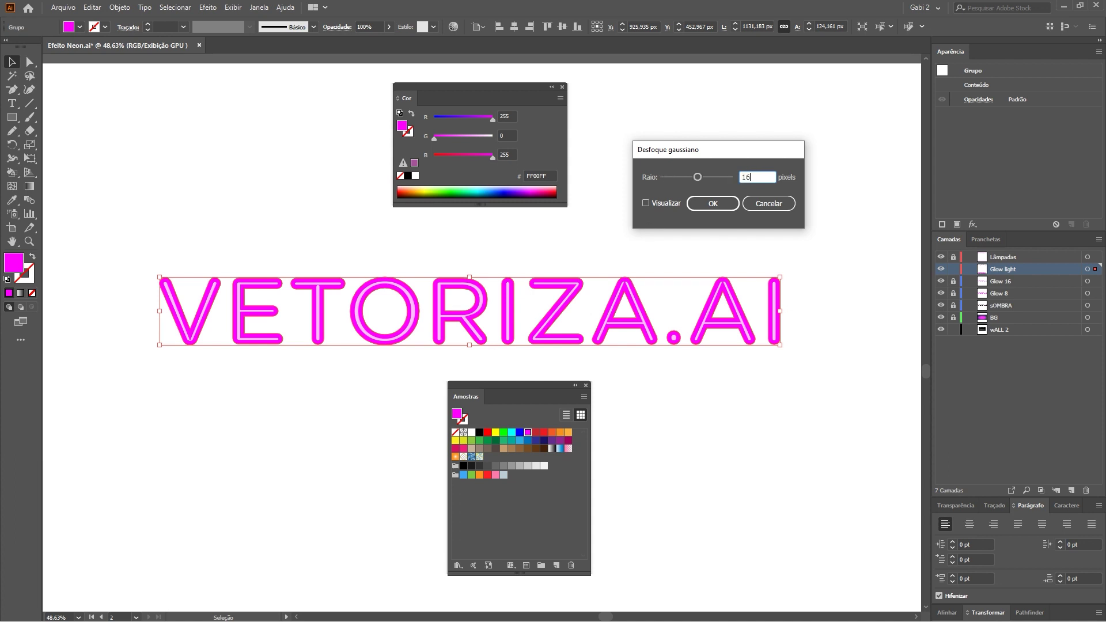
left_click(646, 204)
left_click(750, 177)
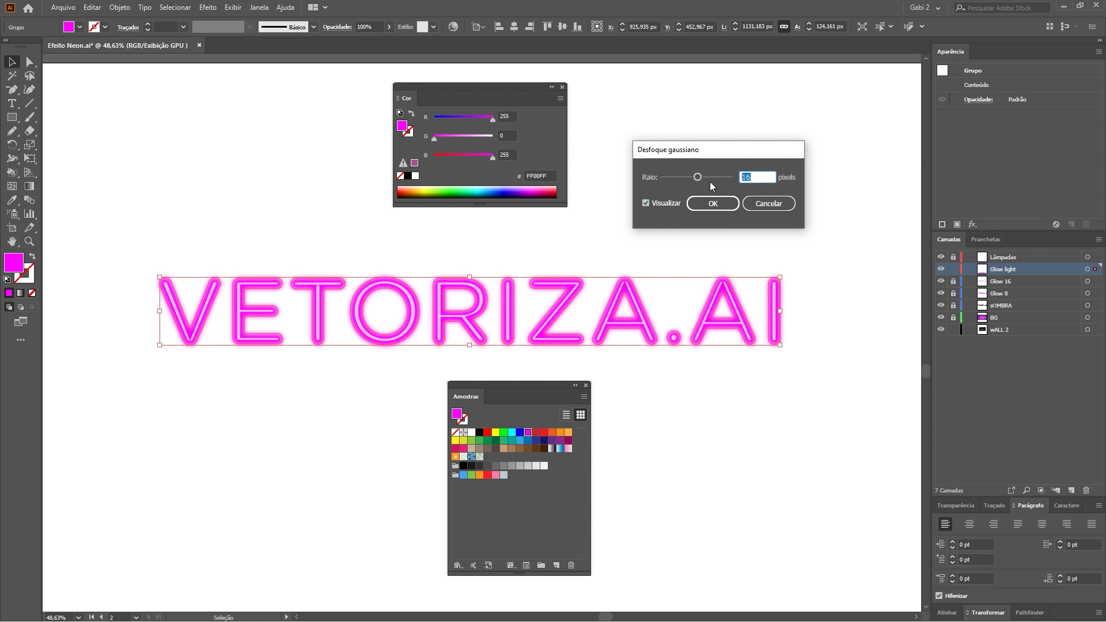
type("20")
double_click(645, 202)
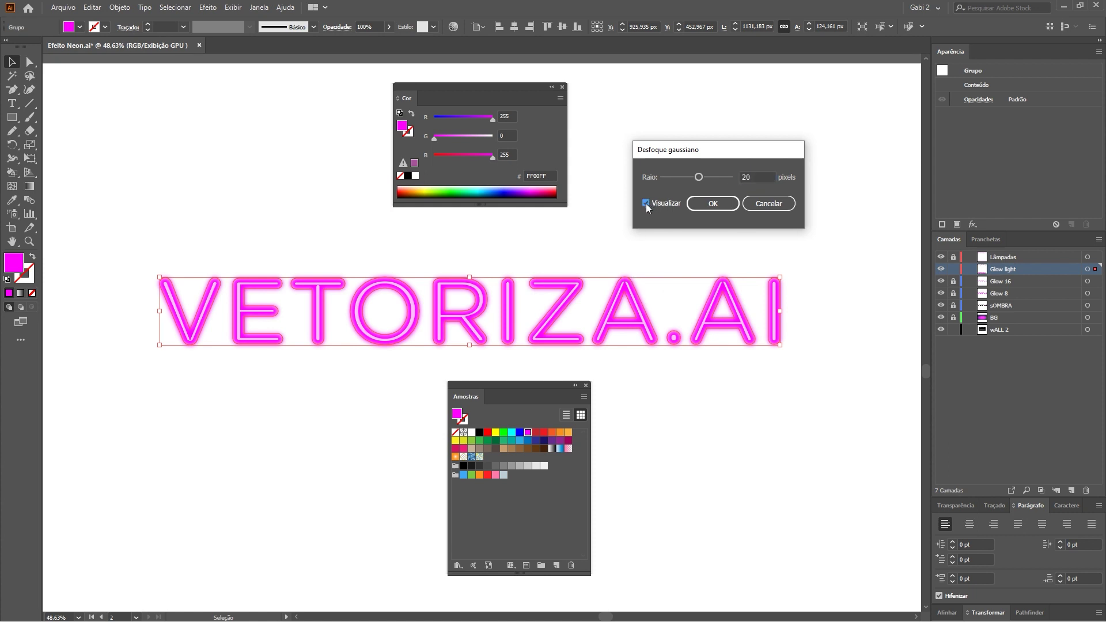
Apply the 20-pixel blur, deselect, and duplicate the Glow light layer.
left_click(715, 203)
left_click(671, 225)
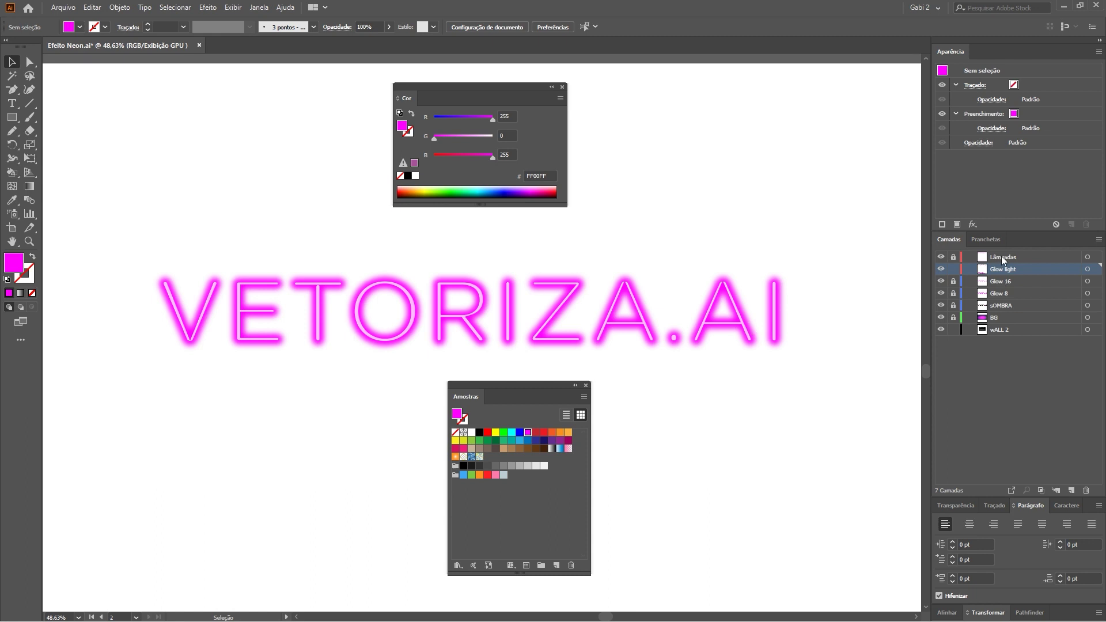
left_click_drag(1037, 273, 1071, 490)
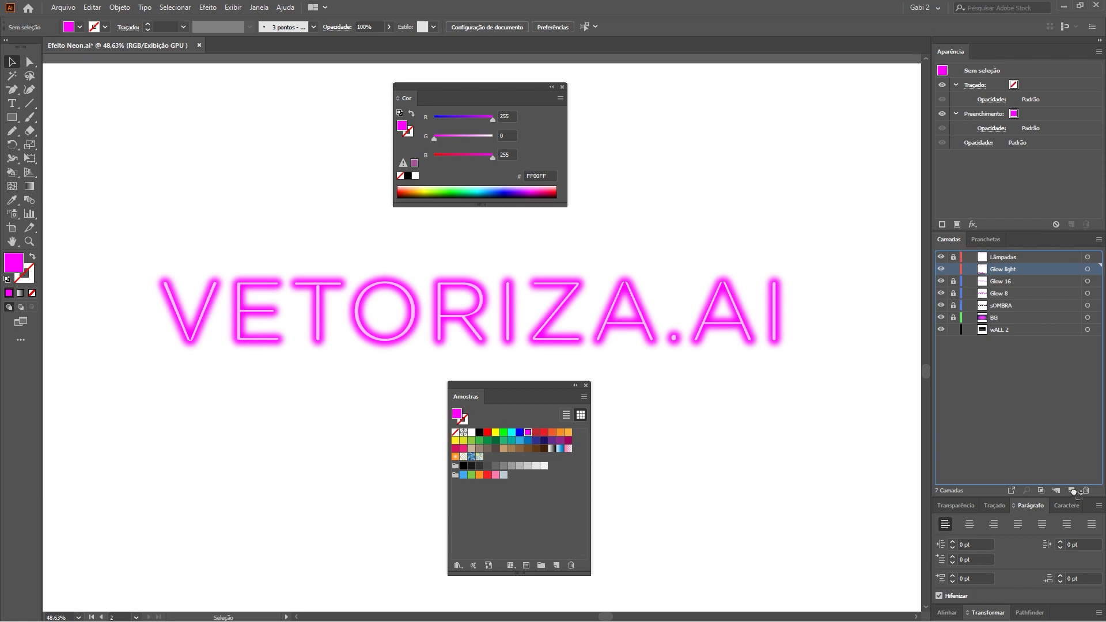
Move the duplicate below Glow light, rename it Sombra, and lock Glow light.
left_click_drag(1039, 269, 1014, 283)
double_click(1017, 281)
type("Sombra")
key("Return")
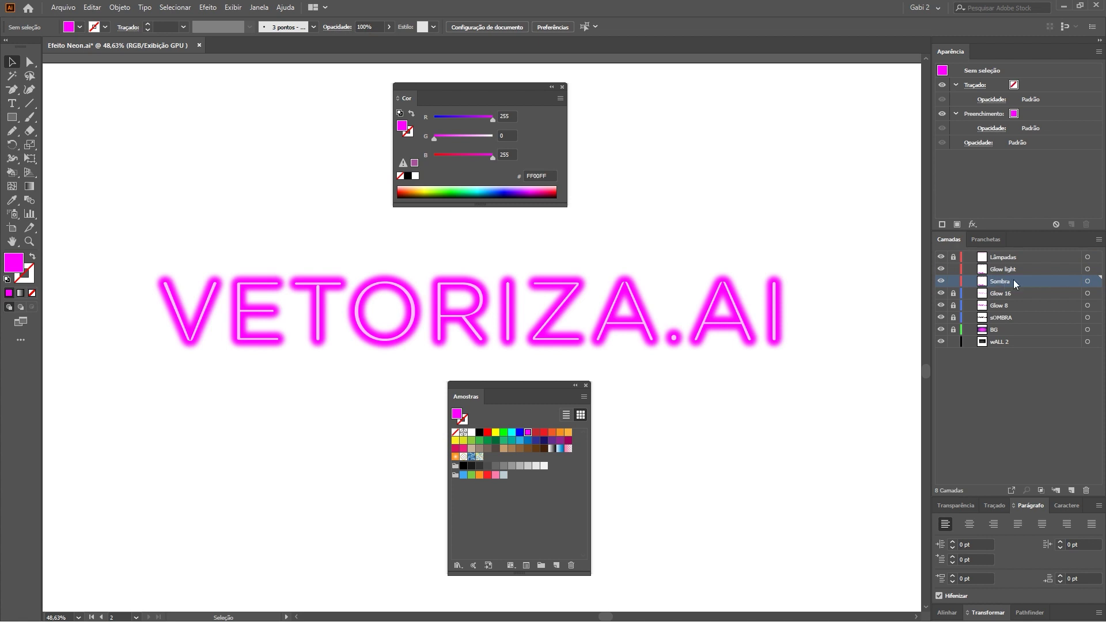
left_click_drag(1022, 279, 1003, 273)
left_click(954, 270)
Fill the Sombra lettering black and nudge it slightly right and up as a shadow.
mouse_move(148, 248)
left_mouse_down()
mouse_move(829, 365)
mouse_move(869, 355)
left_mouse_up()
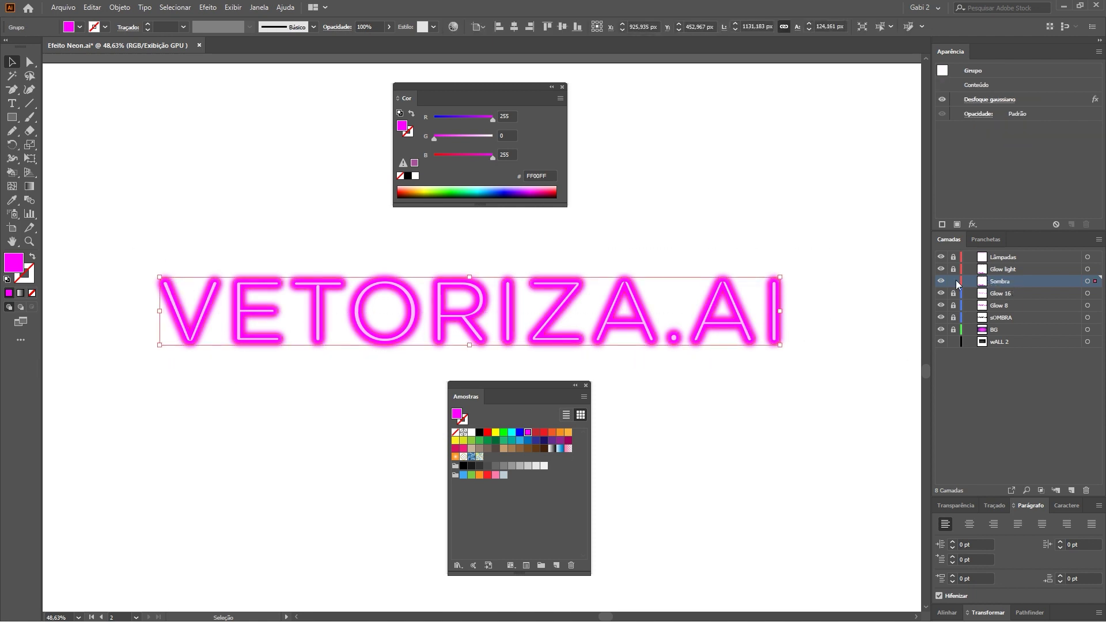
left_click(479, 432)
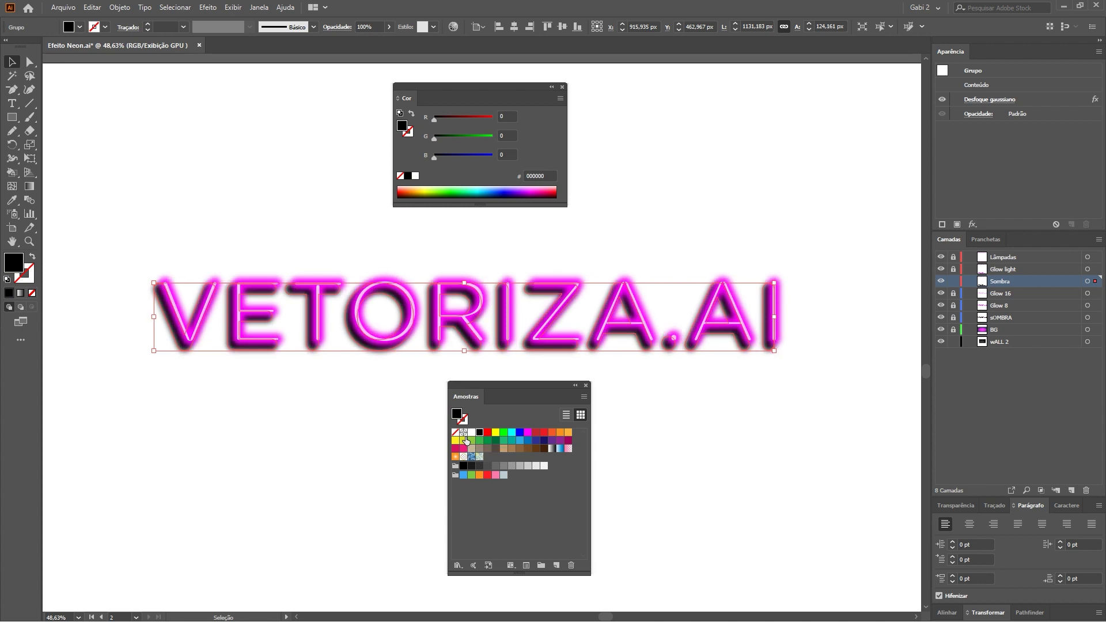
key("Right")
key("Right")
key("Right")
key("Up")
key("Up")
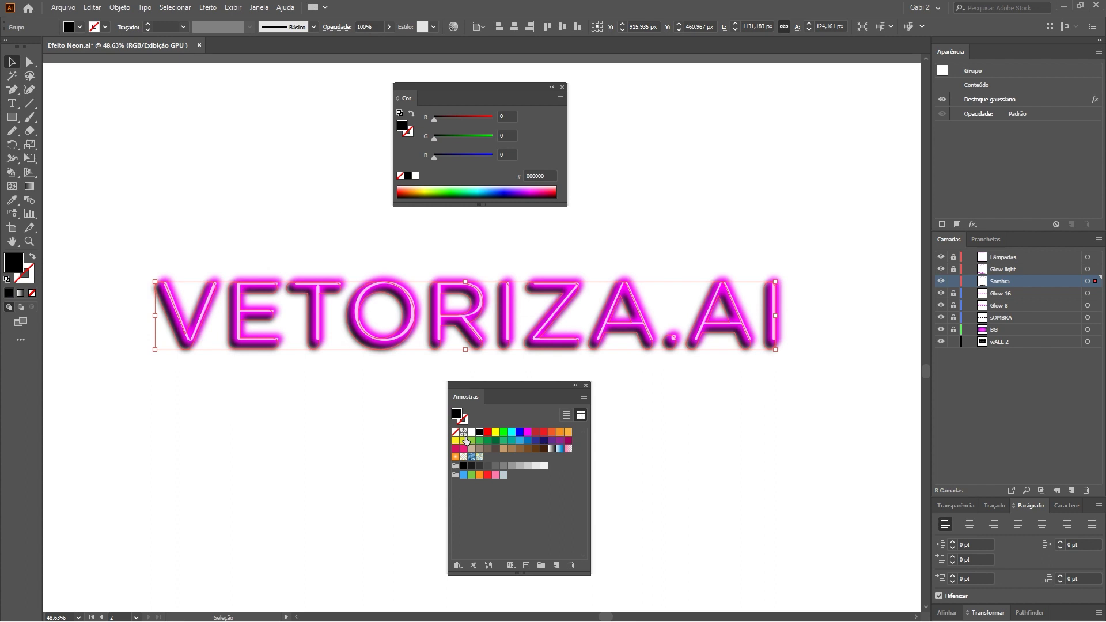
key("ctrl+minus")
key("ctrl+minus")
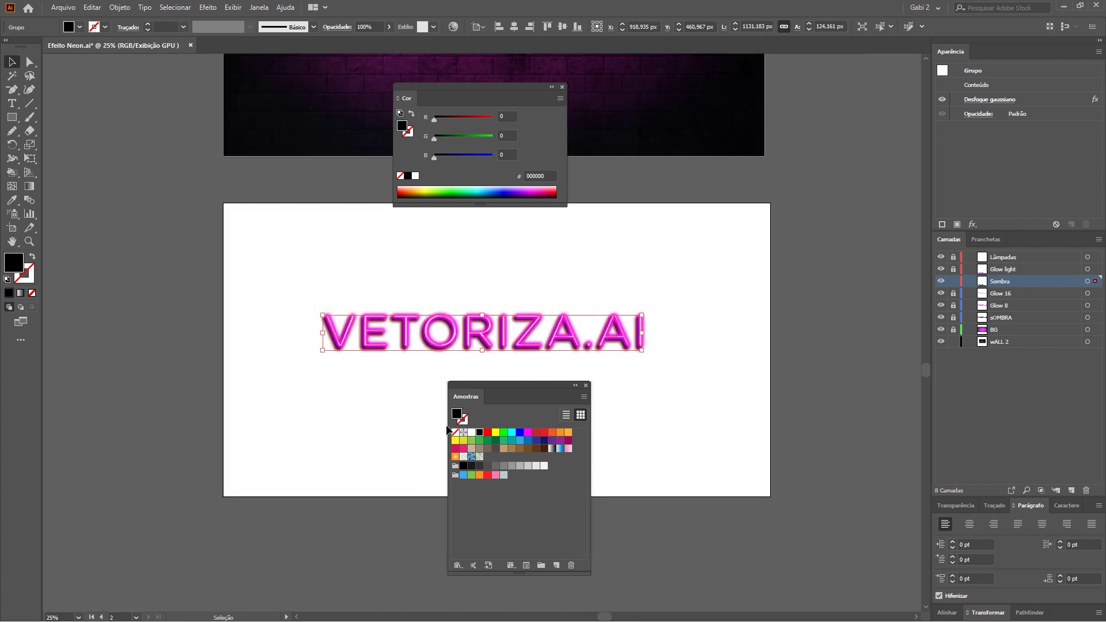
Show the wALL 2 brick wall layer and rename it Parede.
left_click(366, 386)
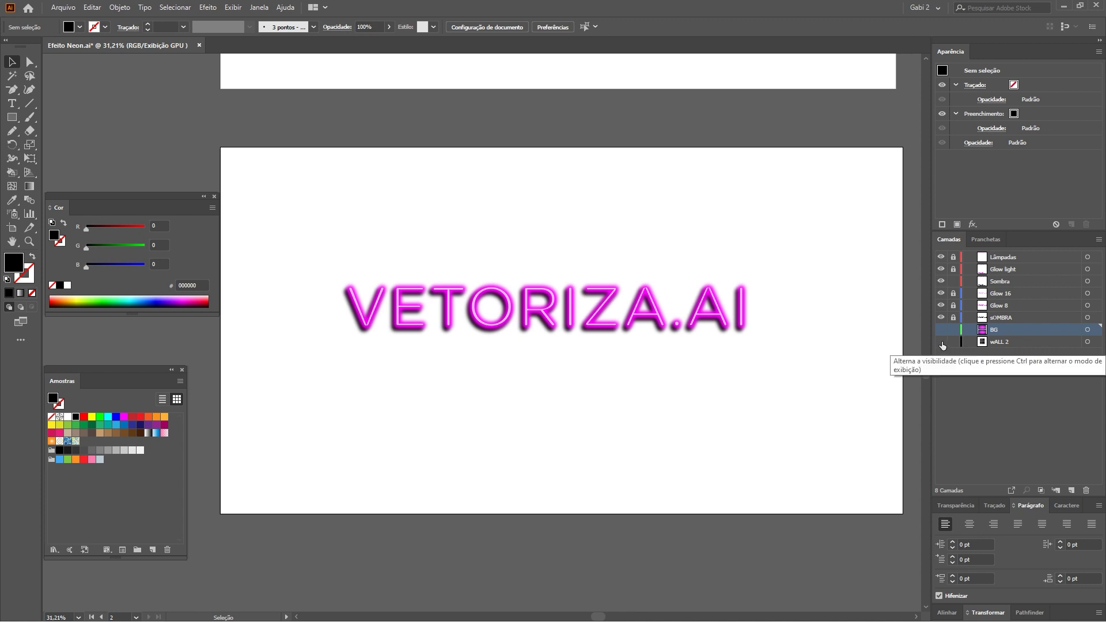
left_click(942, 345)
left_click(1003, 345)
double_click(1002, 342)
type("Parede")
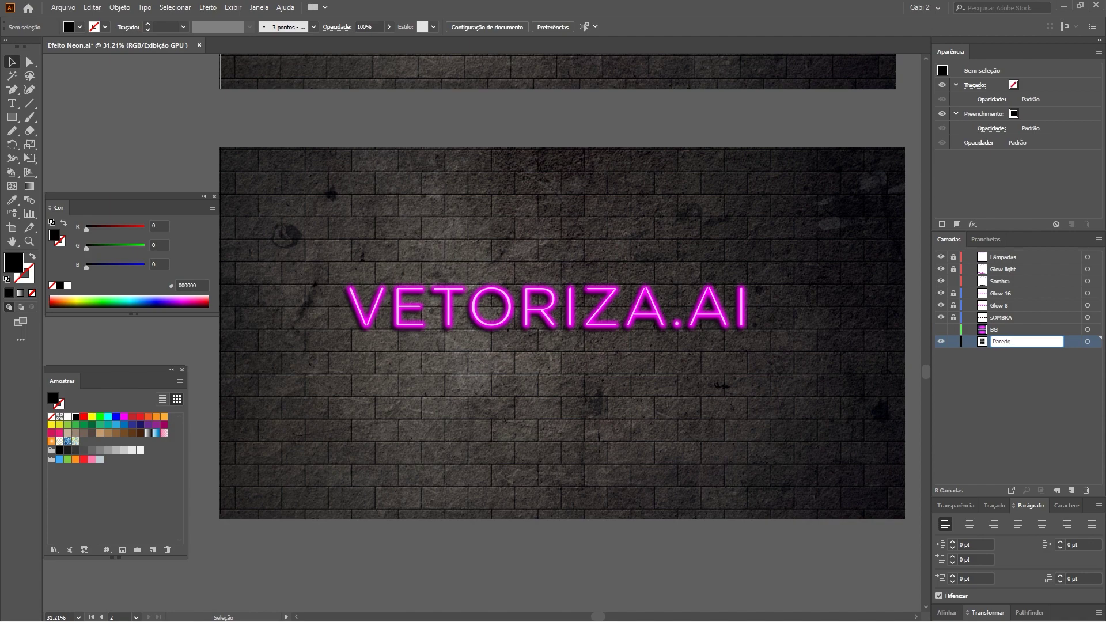
key("Return")
Reveal the BG layer's purple lighting over the brick wall.
left_click(941, 342)
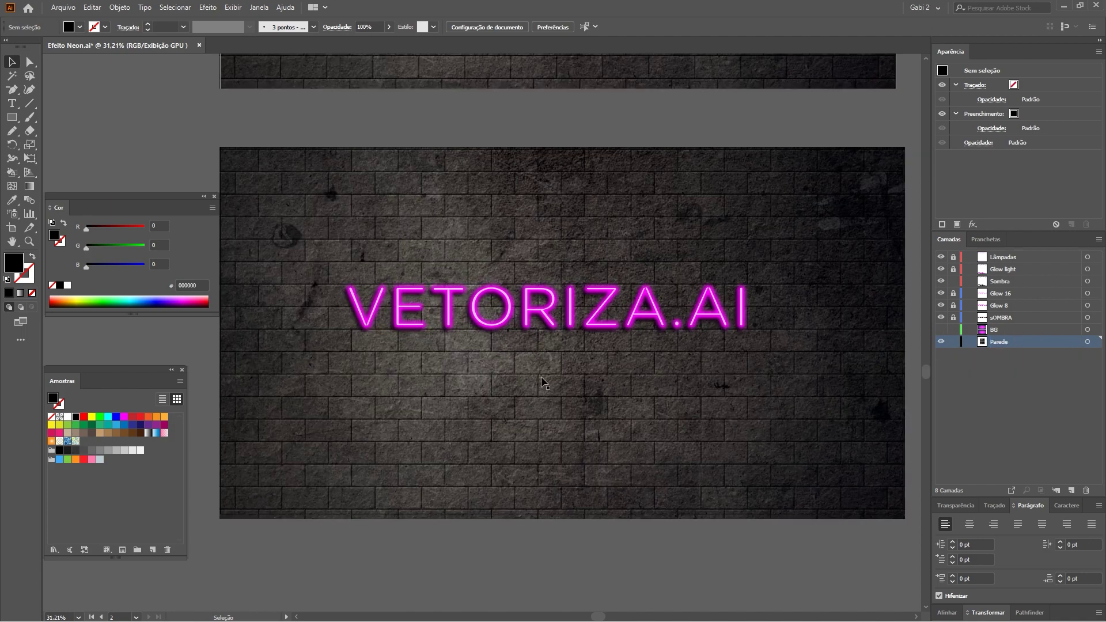
left_click(941, 331)
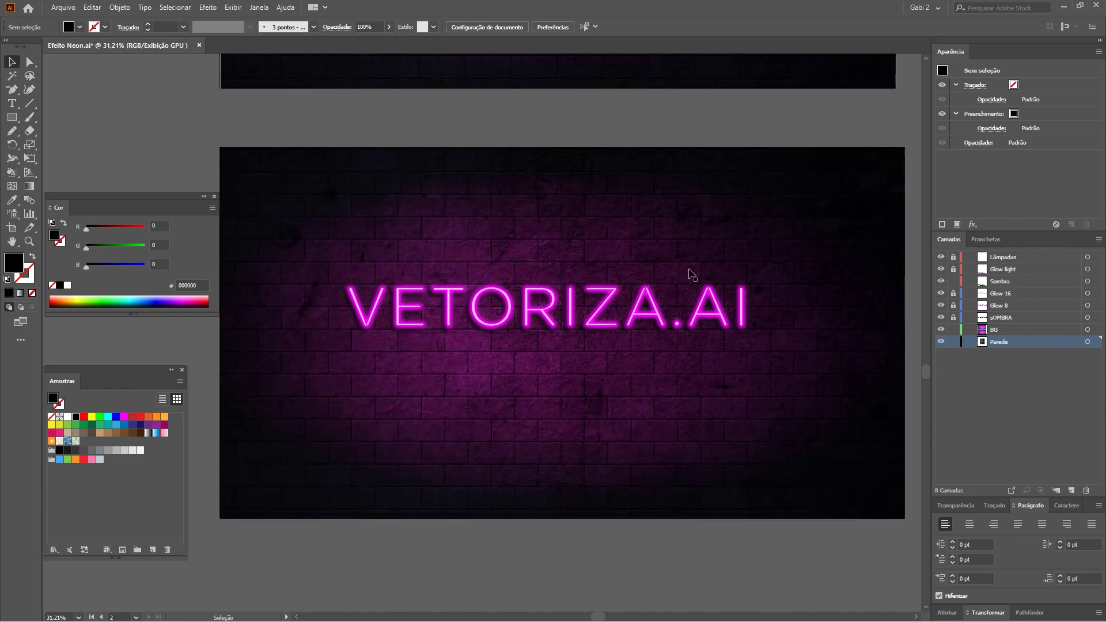
left_click(28, 61)
Select the BG lighting rectangle and bring up its gradient settings with Ctrl+F9.
left_click(386, 165)
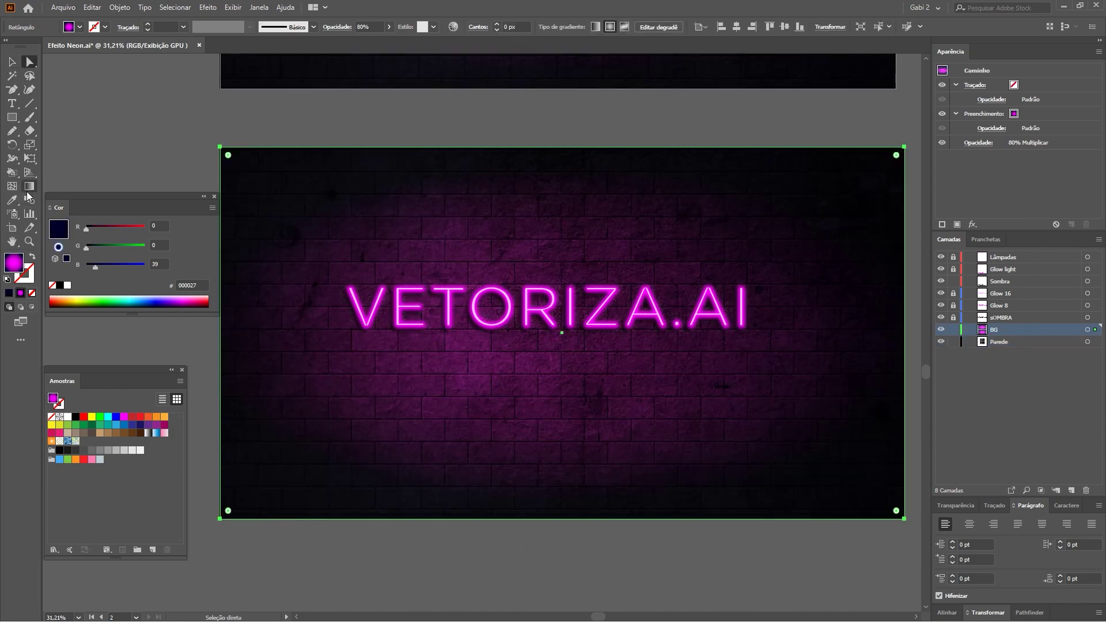
key("ctrl+minus")
key("ctrl+minus")
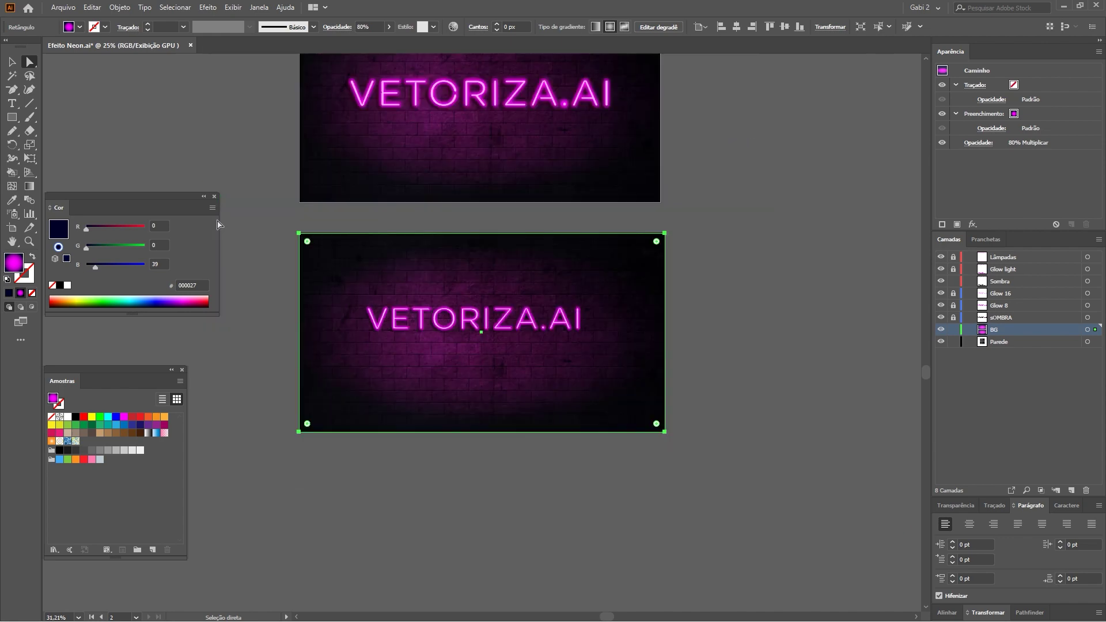
left_click(264, 311)
left_click(444, 261)
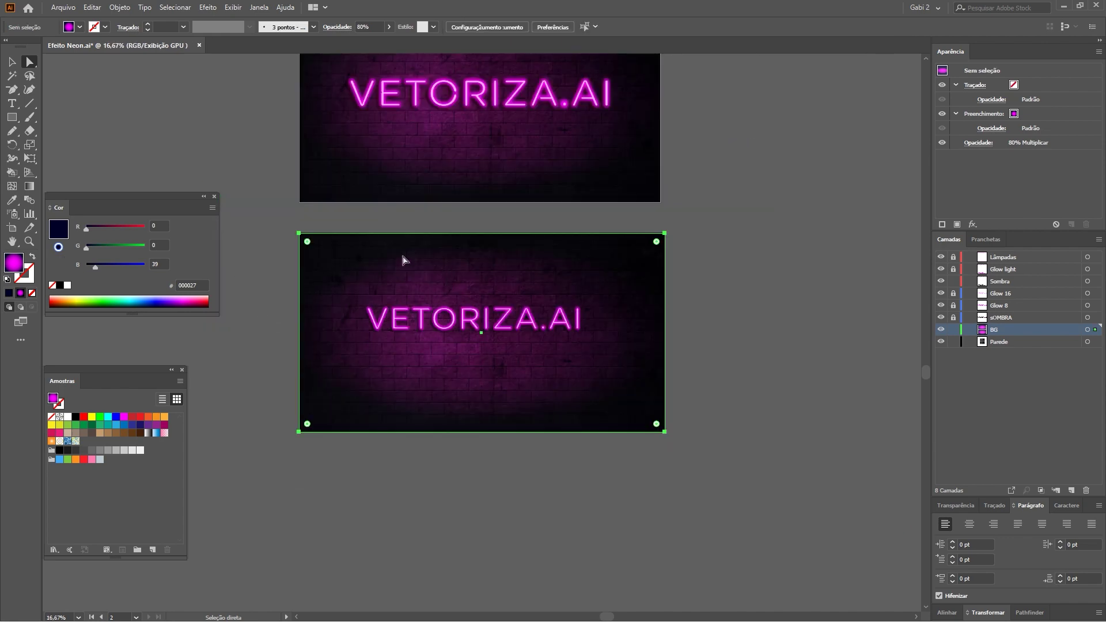
key("g")
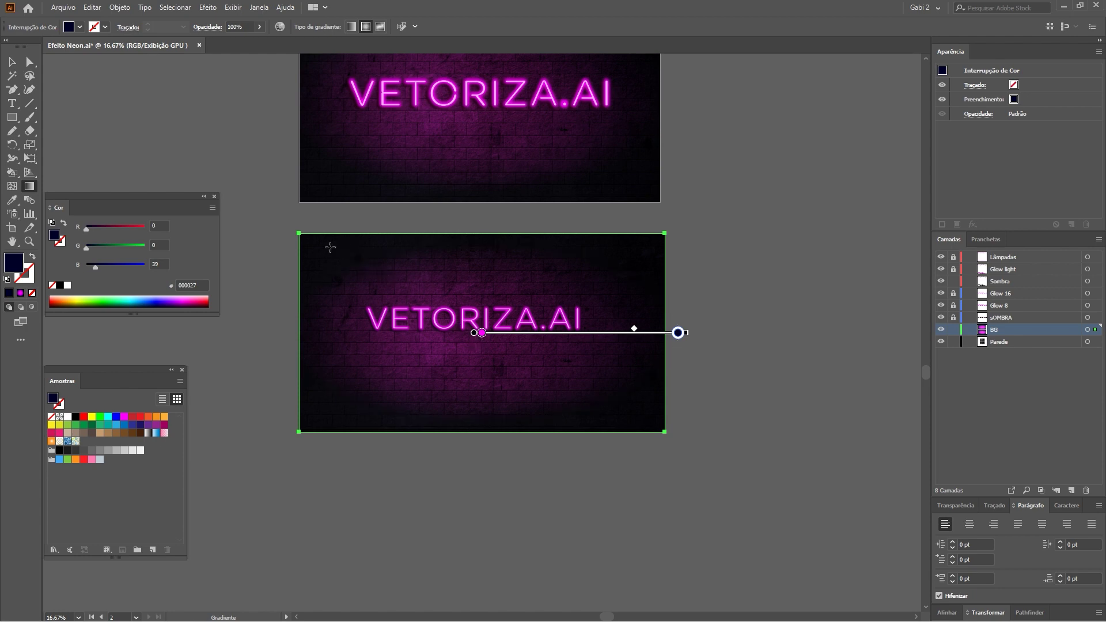
left_click(12, 62)
left_click(160, 98)
left_click(394, 275)
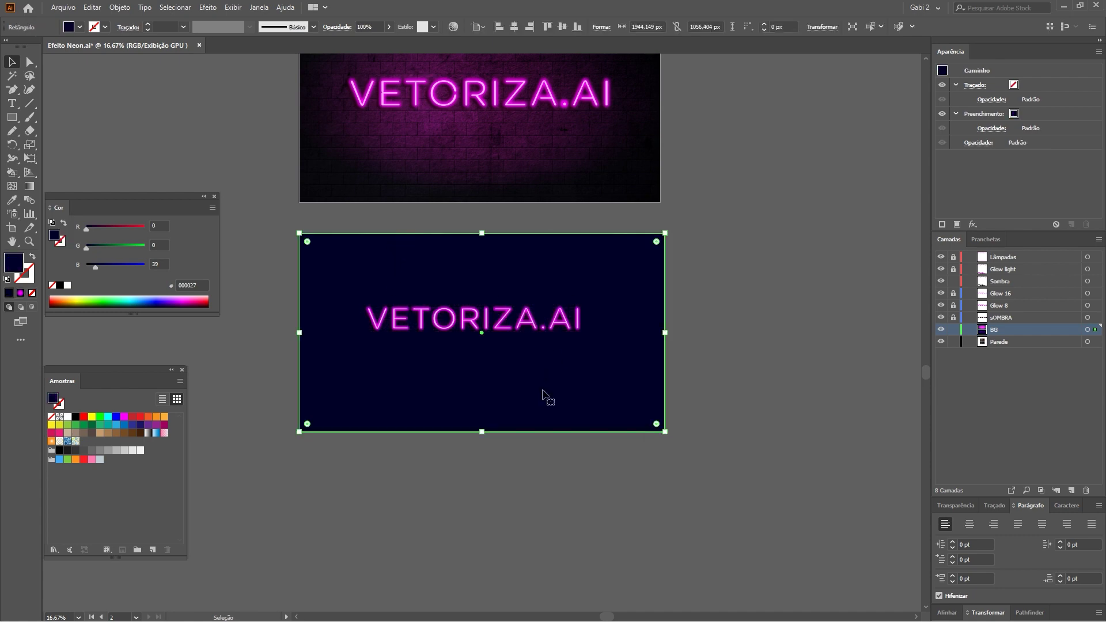
key("ctrl+F9")
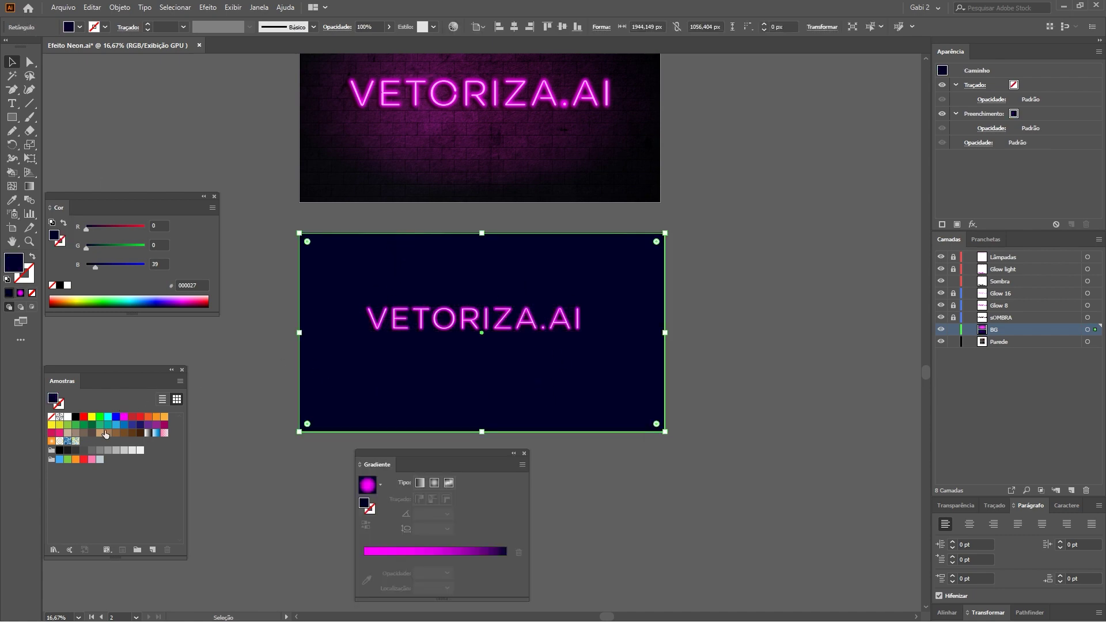
Give the BG rectangle a radial gradient from magenta FF00FF centre to black edges.
left_click(148, 432)
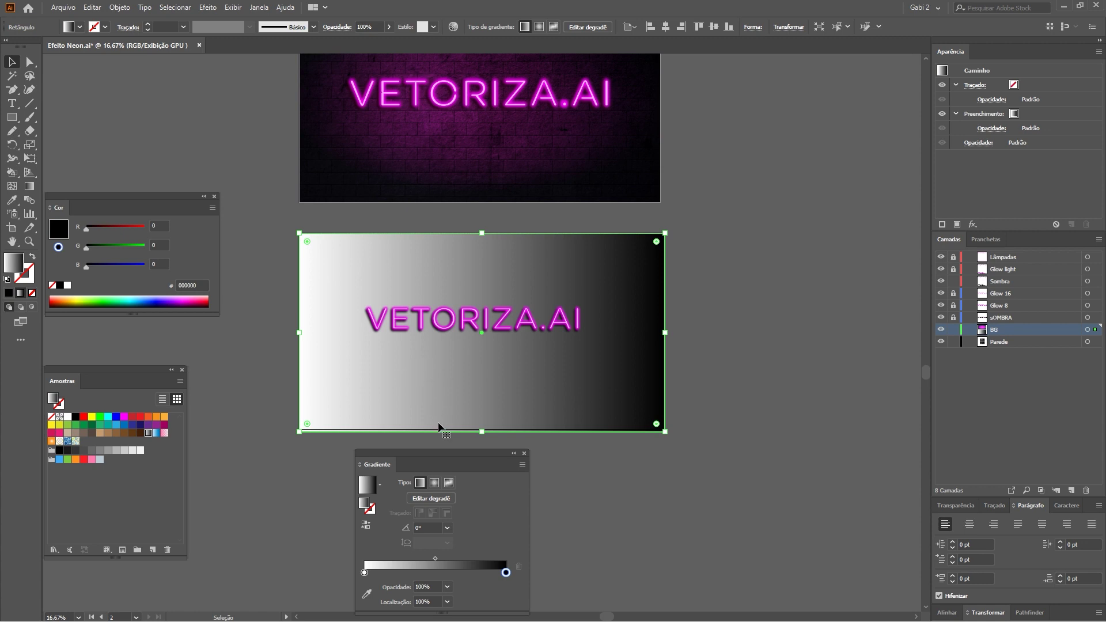
left_click_drag(411, 453, 414, 443)
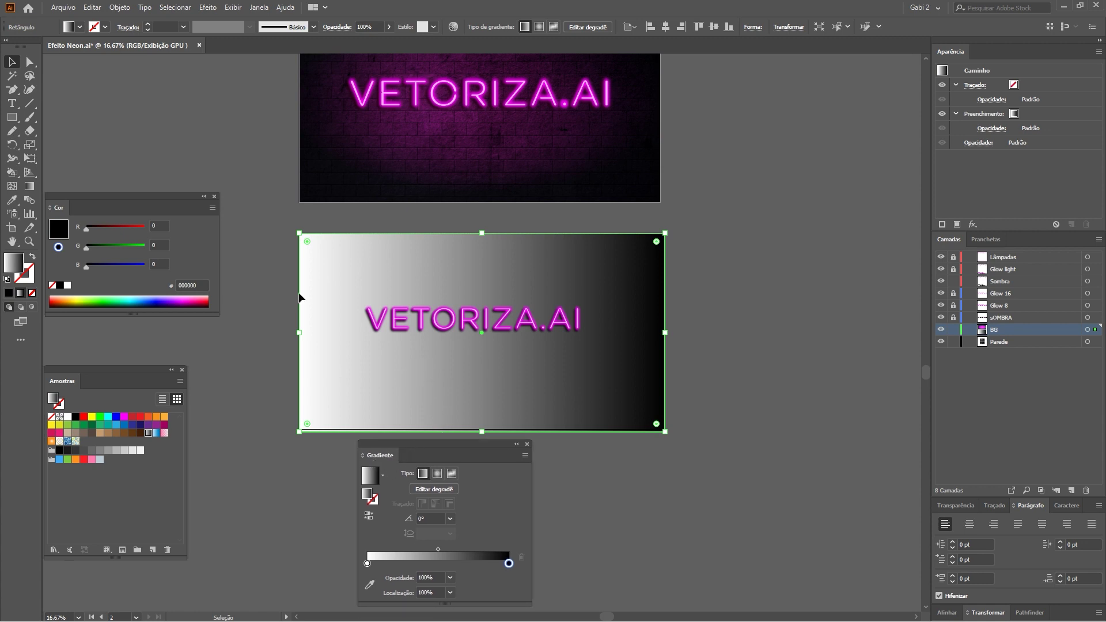
left_click(259, 7)
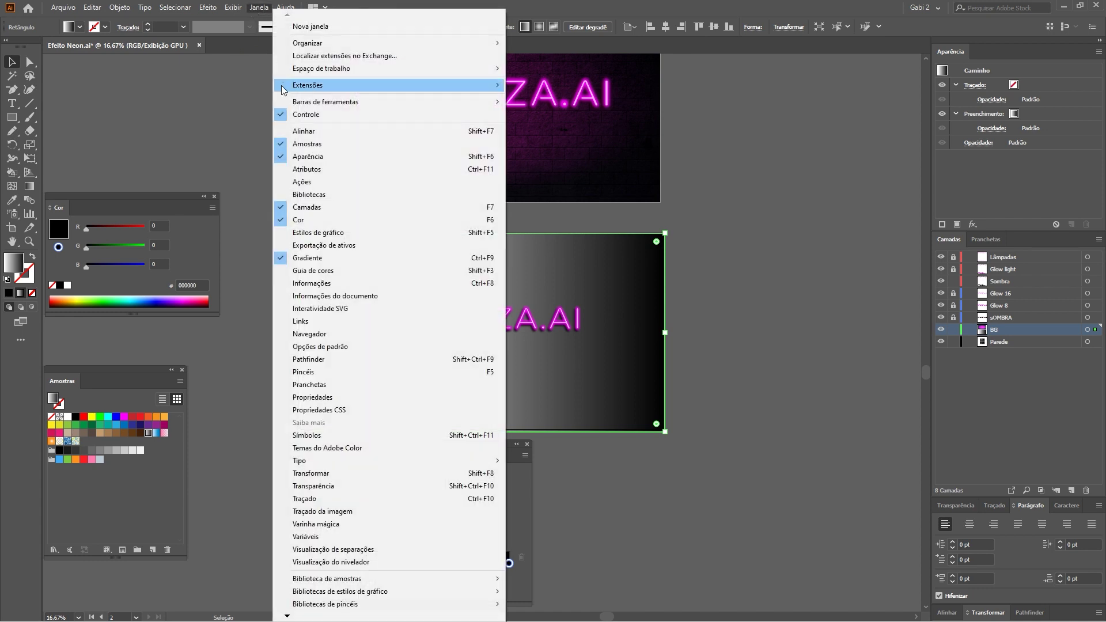
left_click(325, 259)
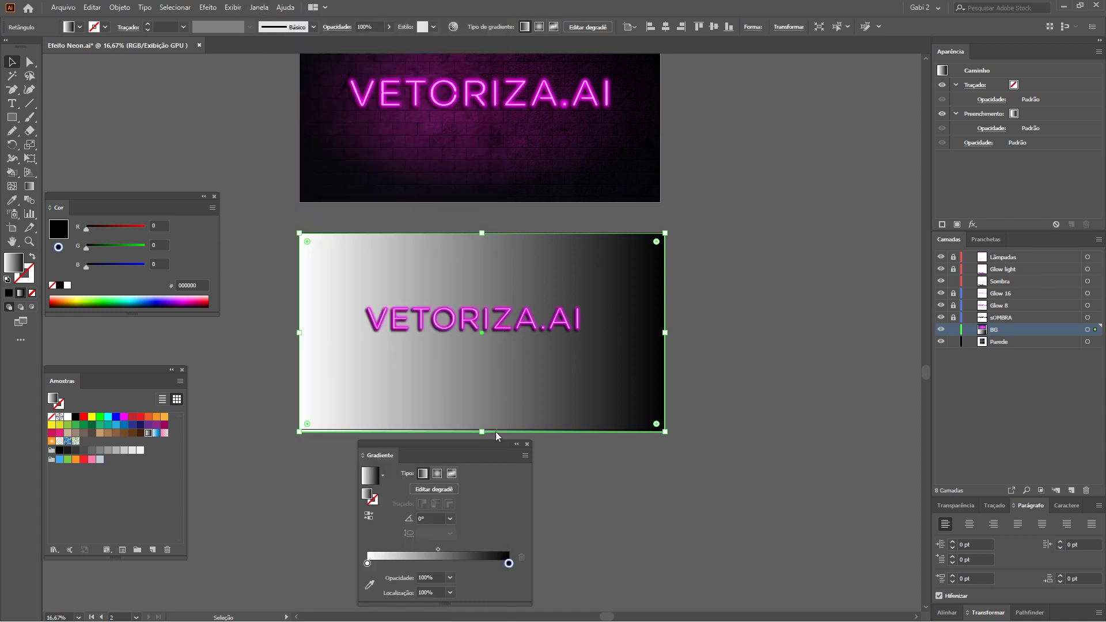
left_click(438, 475)
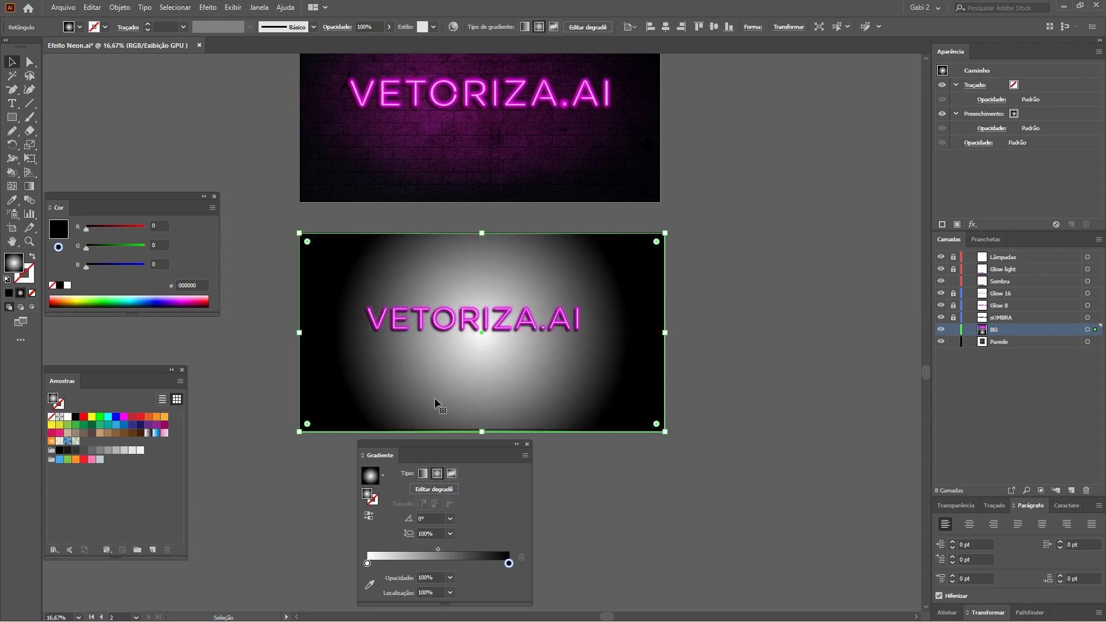
left_click(367, 564)
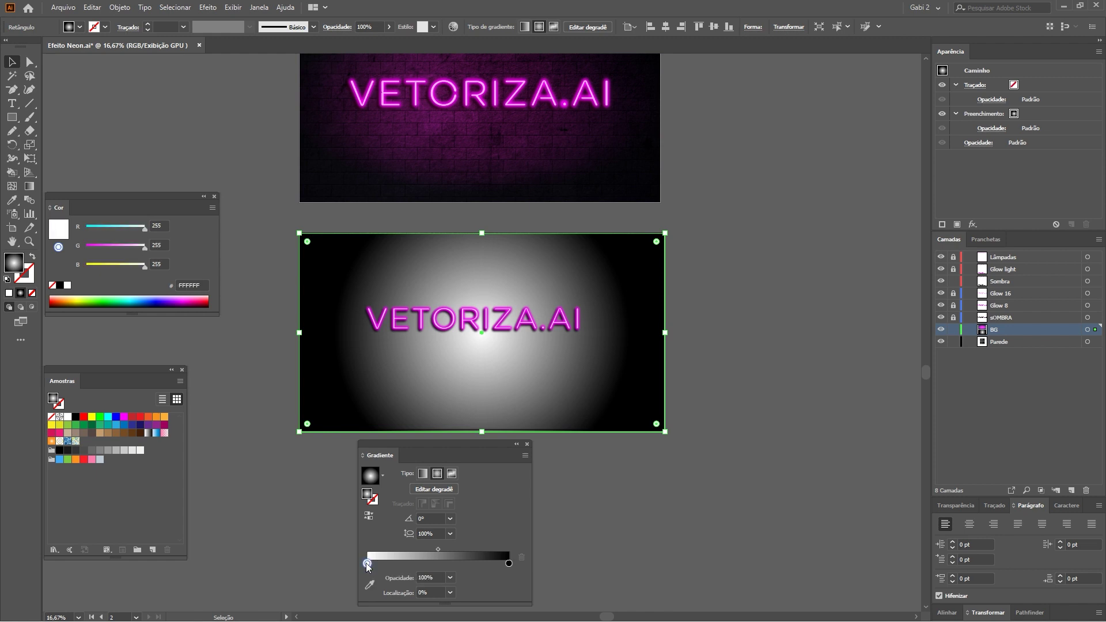
left_click_drag(124, 417, 367, 564)
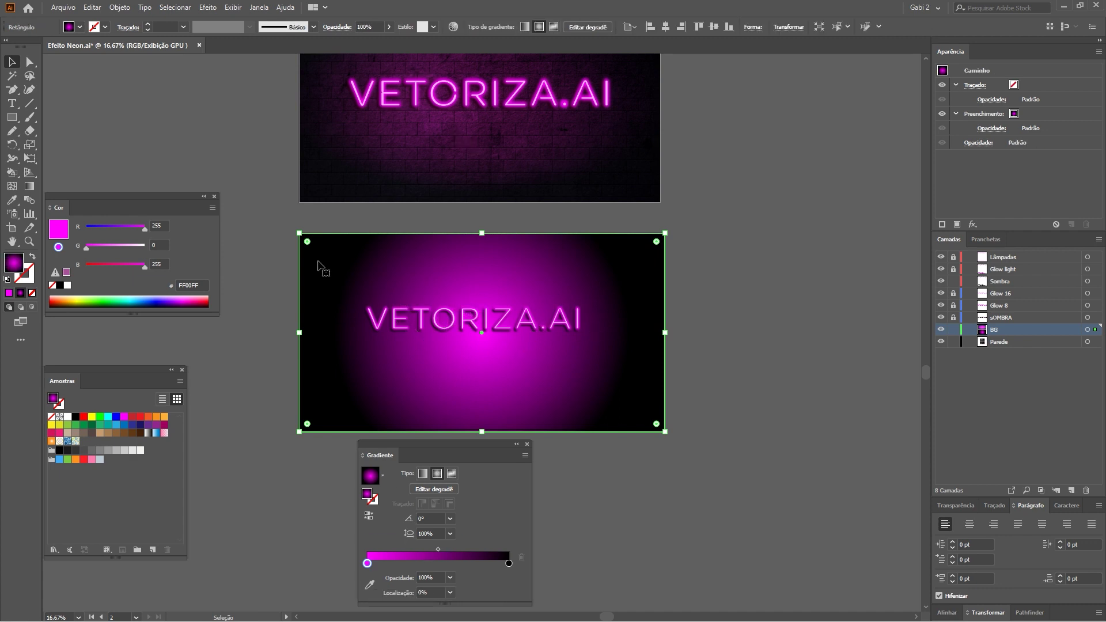
Flatten the magenta radial glow to a 54.3% aspect ellipse and raise its centre slightly.
left_click(29, 186)
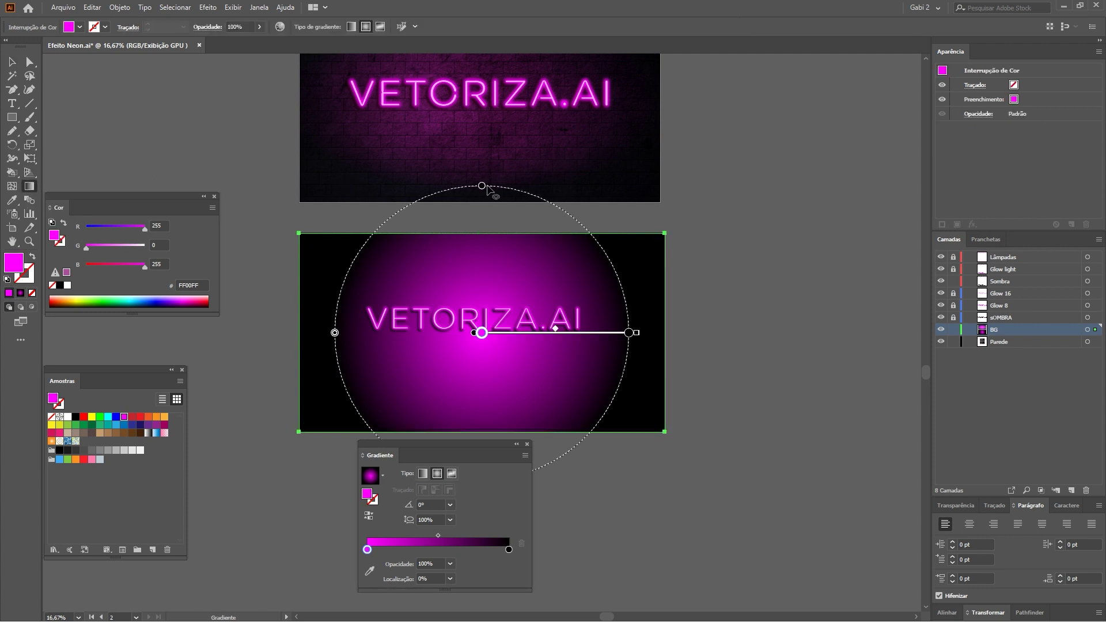
left_click_drag(482, 186, 482, 253)
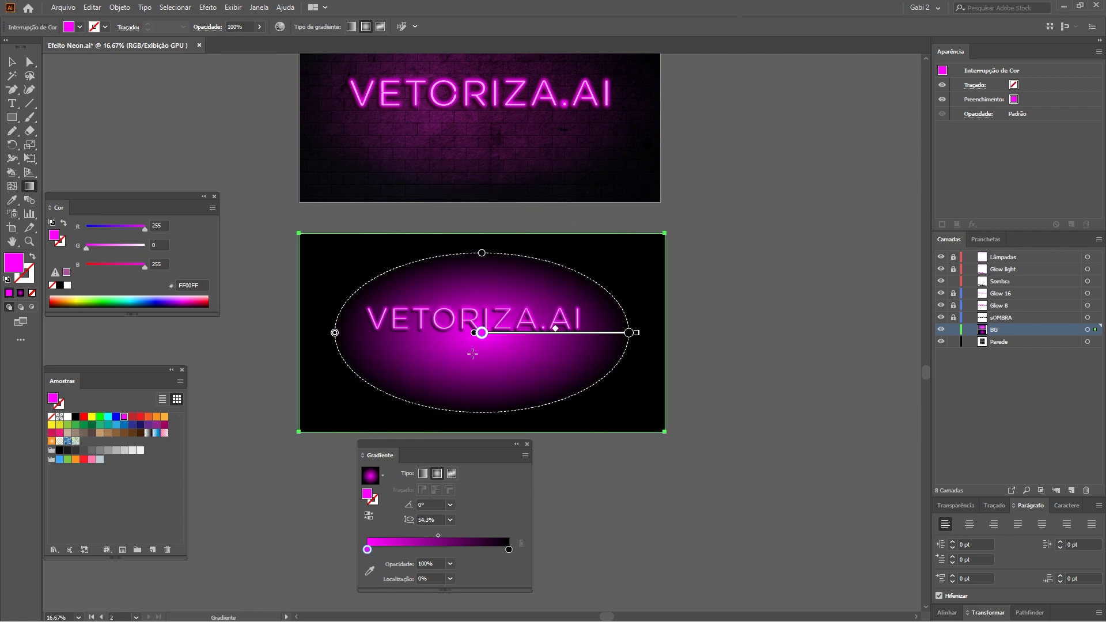
left_click_drag(512, 337, 510, 328)
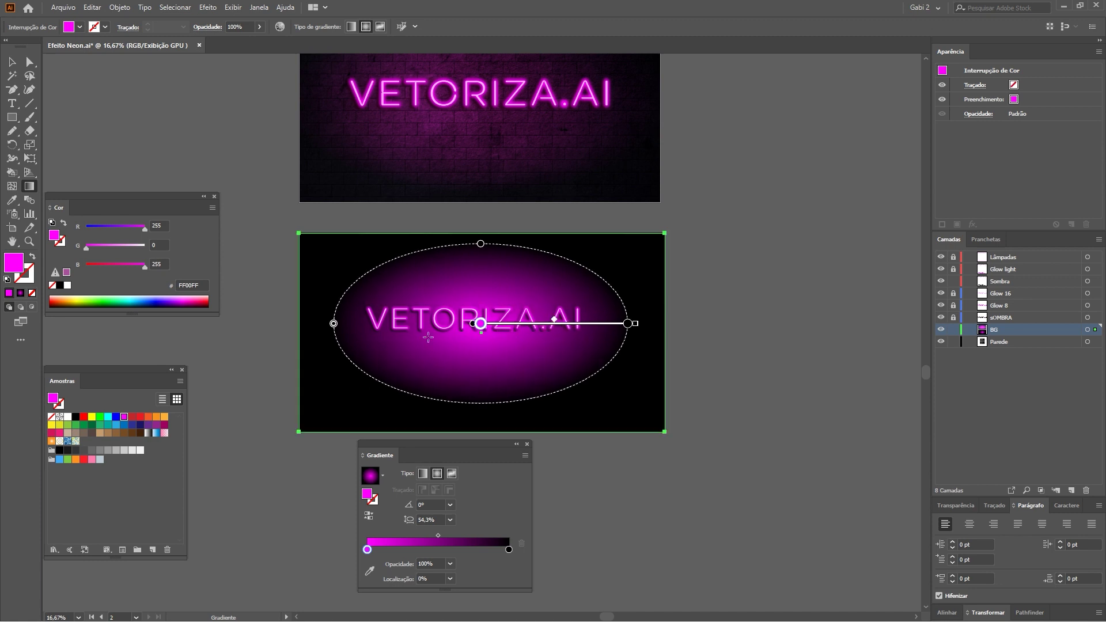
left_click(13, 61)
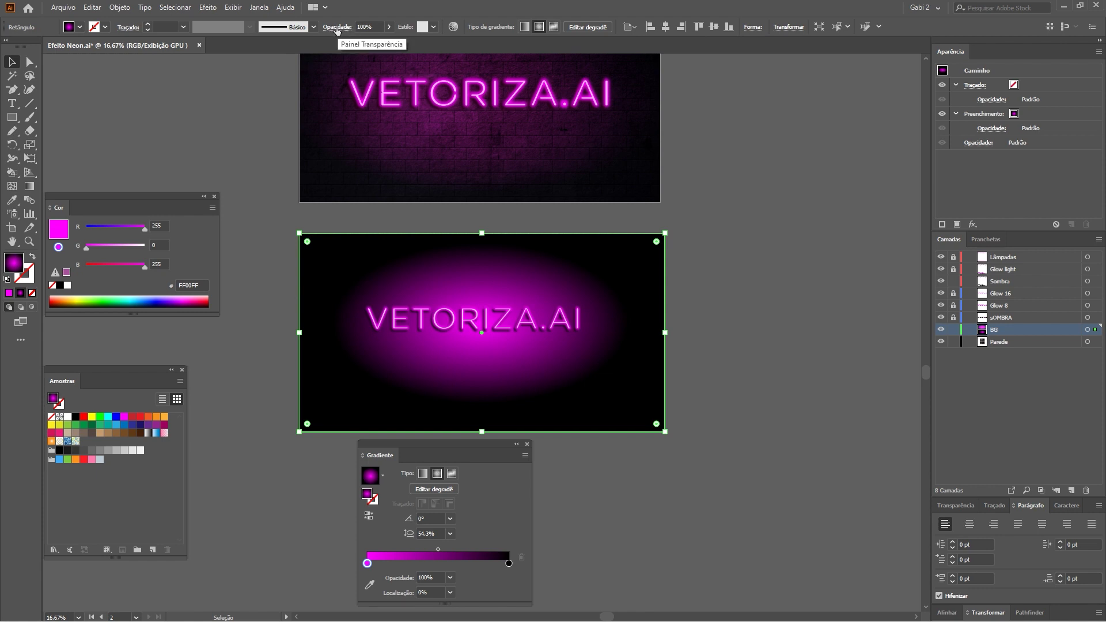
Set the BG glow to Multiplicar blend mode at 80% opacity.
left_click(337, 27)
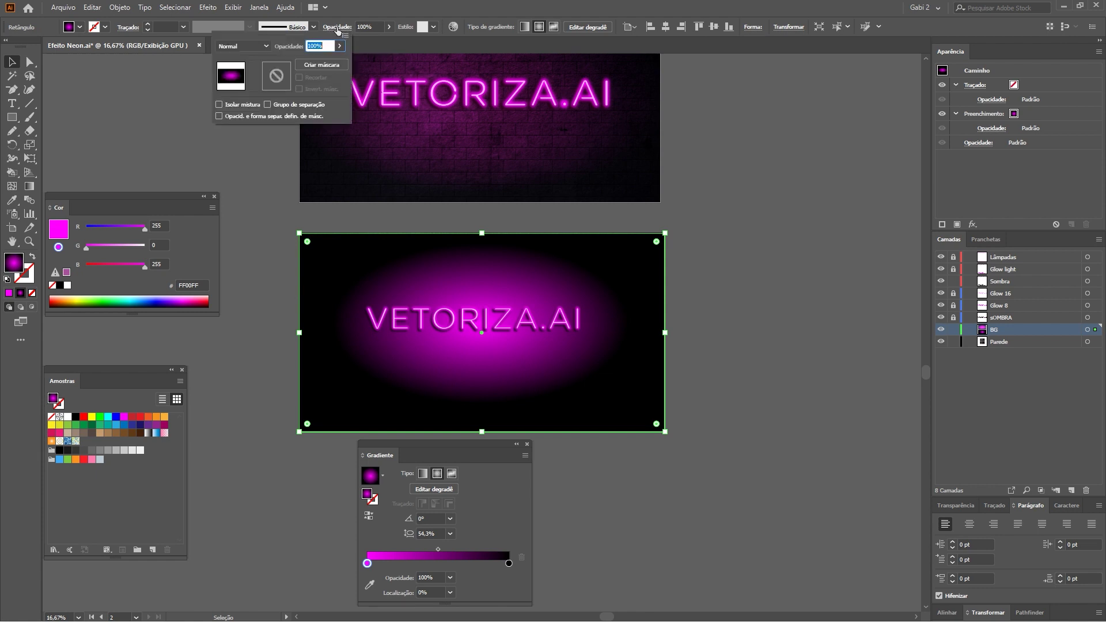
left_click(262, 47)
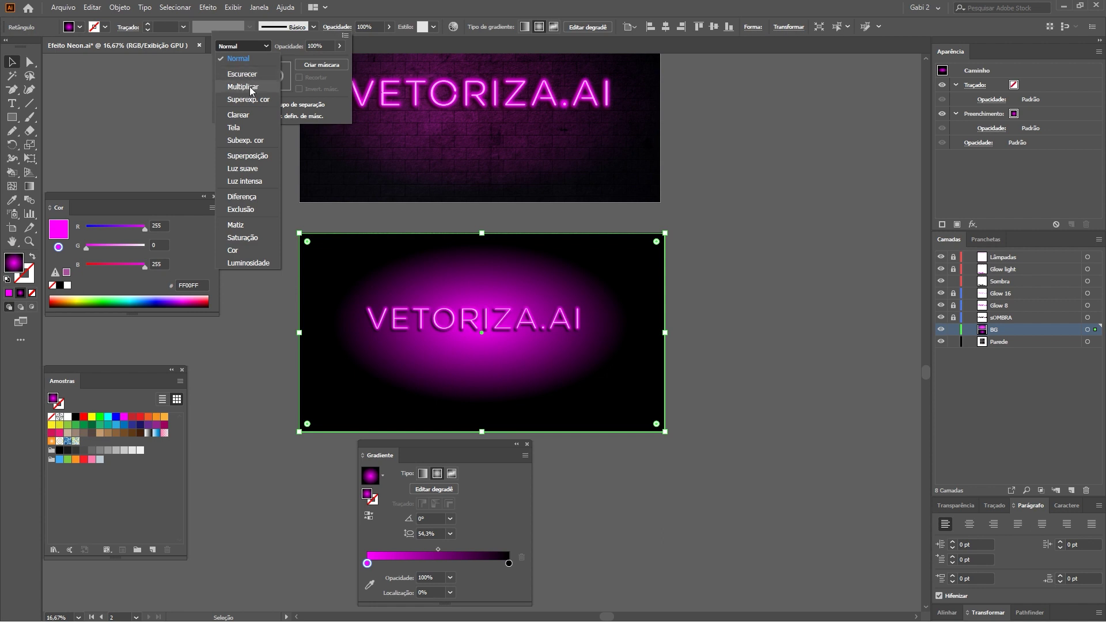
left_click(254, 87)
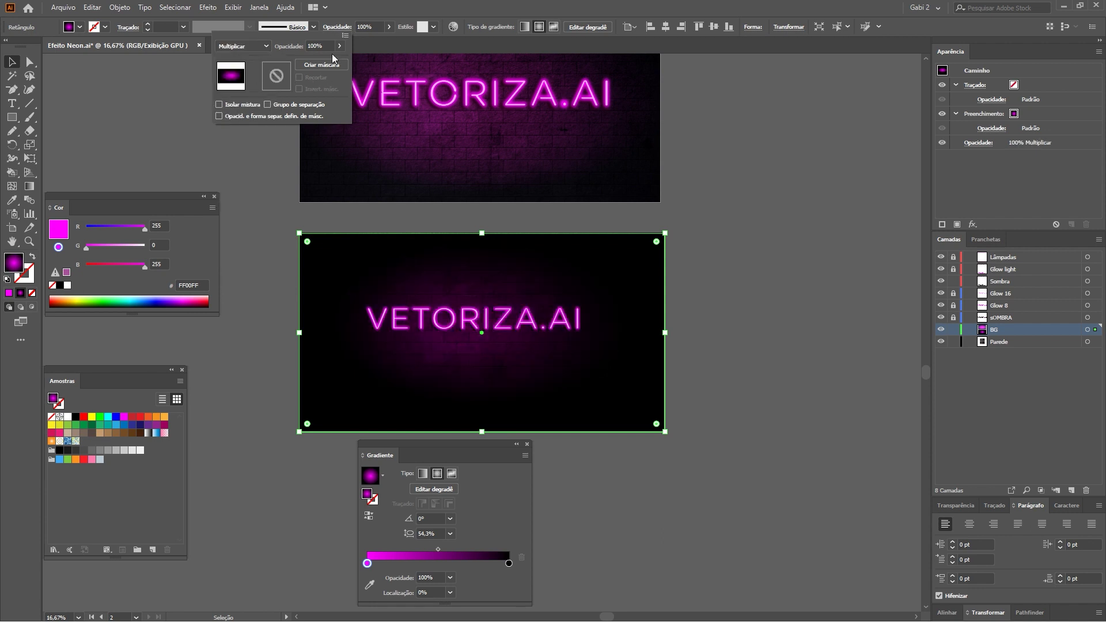
type("80")
key("Return")
Zoom in on the lettering and duplicate Glow light into a Glow light cópia layer.
left_click(694, 262)
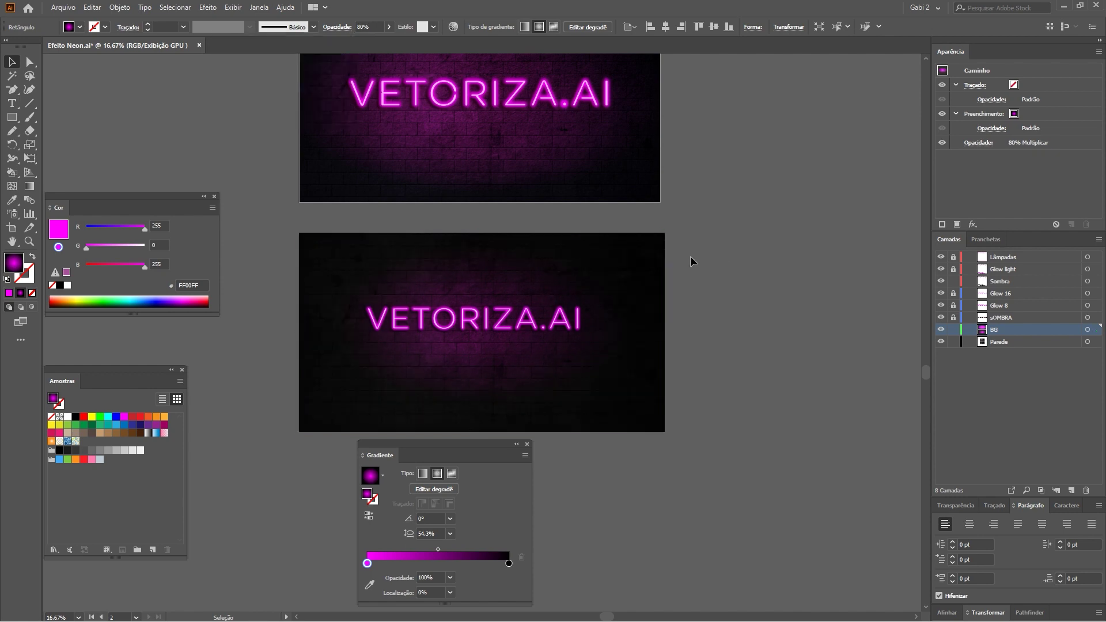
mouse_move(616, 214)
left_mouse_down()
mouse_move(660, 327)
mouse_move(600, 213)
left_mouse_up()
mouse_move(426, 443)
left_mouse_down()
mouse_move(550, 422)
mouse_move(829, 281)
left_mouse_up()
left_click(30, 241)
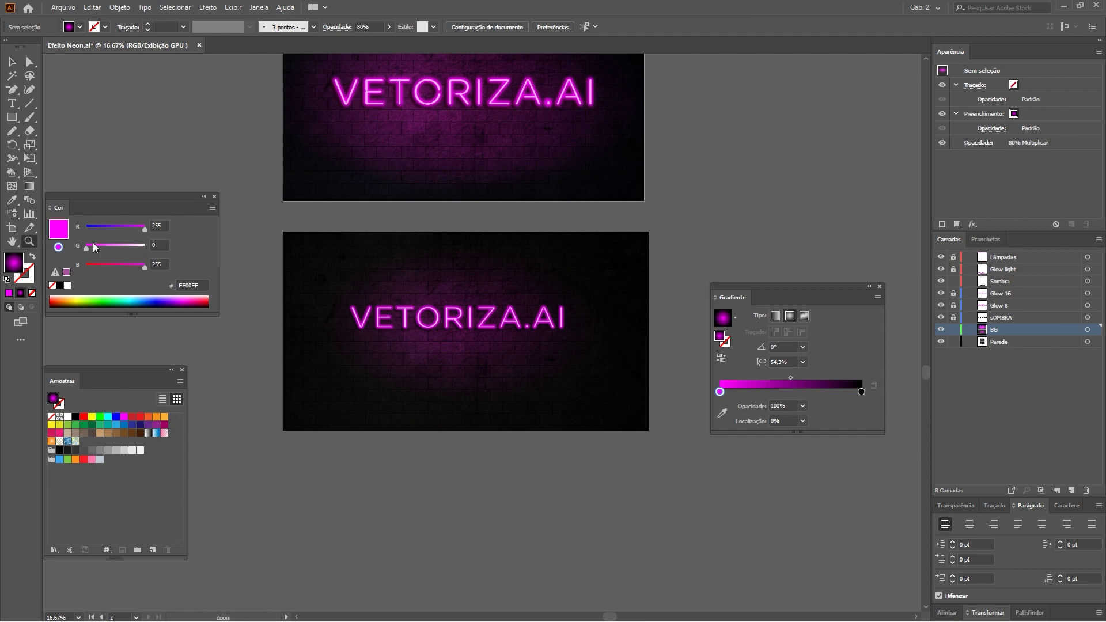
left_click_drag(464, 312, 585, 356)
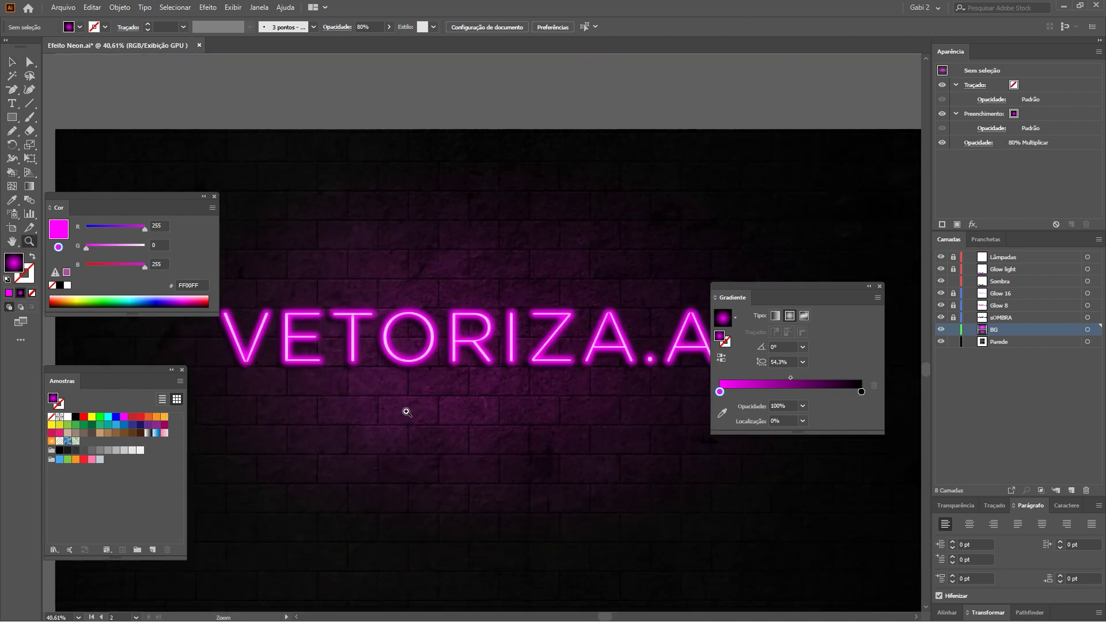
key("v")
left_click(1015, 270)
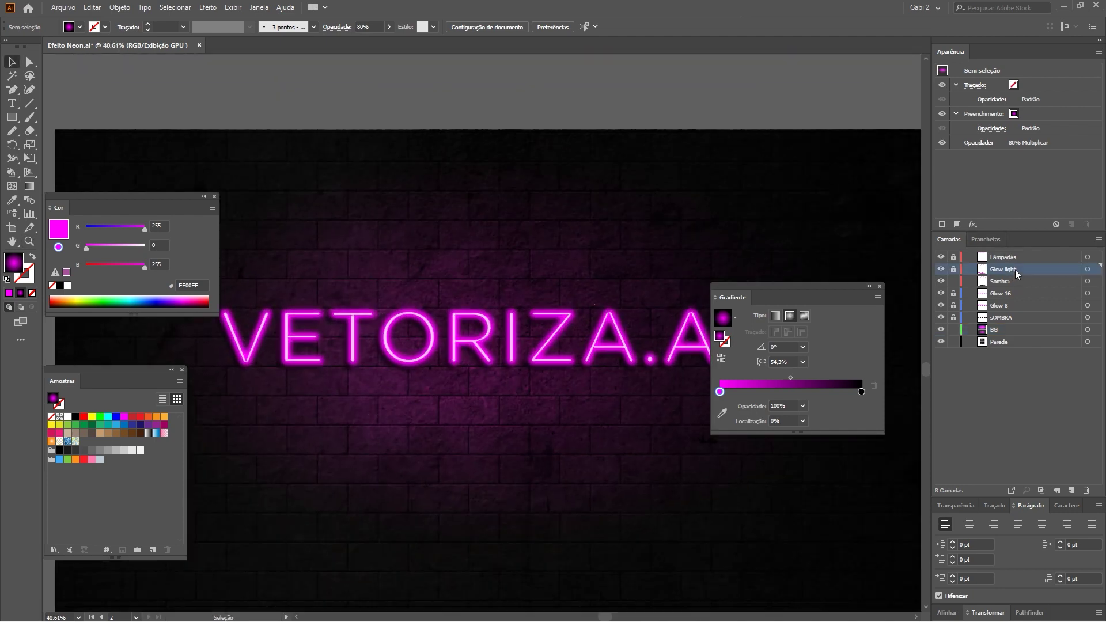
left_click_drag(1028, 269, 1060, 404)
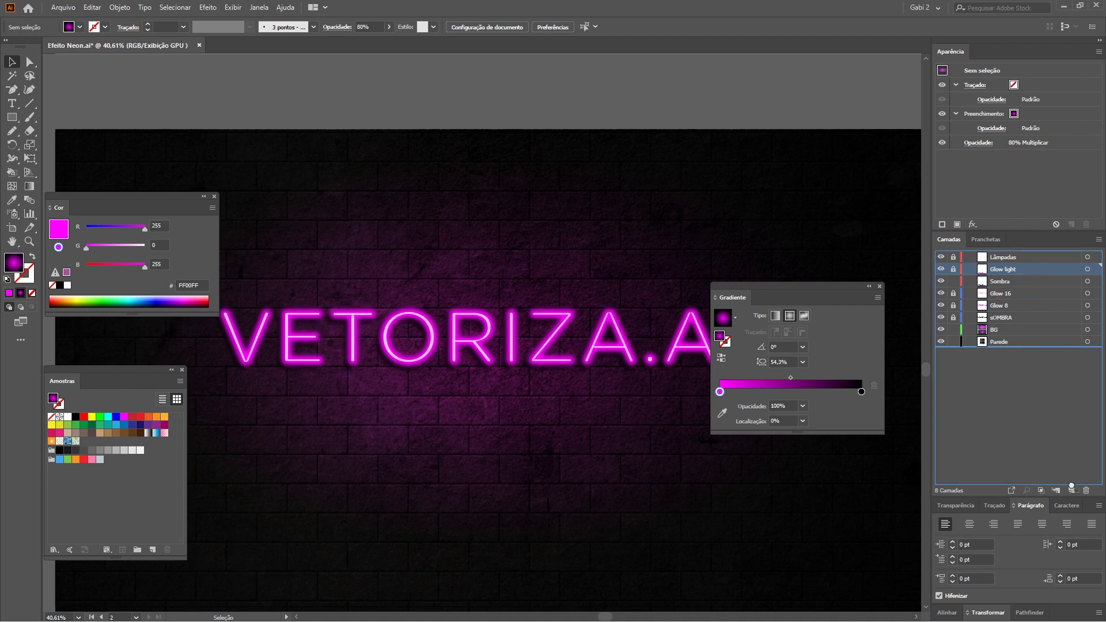
left_click_drag(1070, 483, 1071, 489)
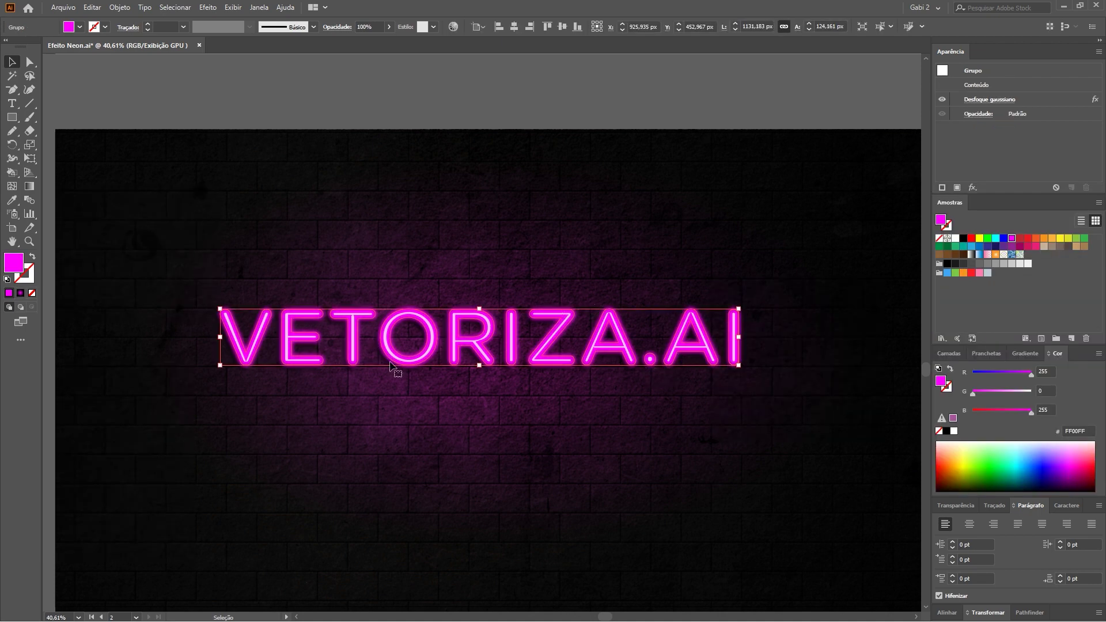
Raise the glow copy's Gaussian blur radius to 50 pixels.
left_click_drag(955, 57, 401, 434)
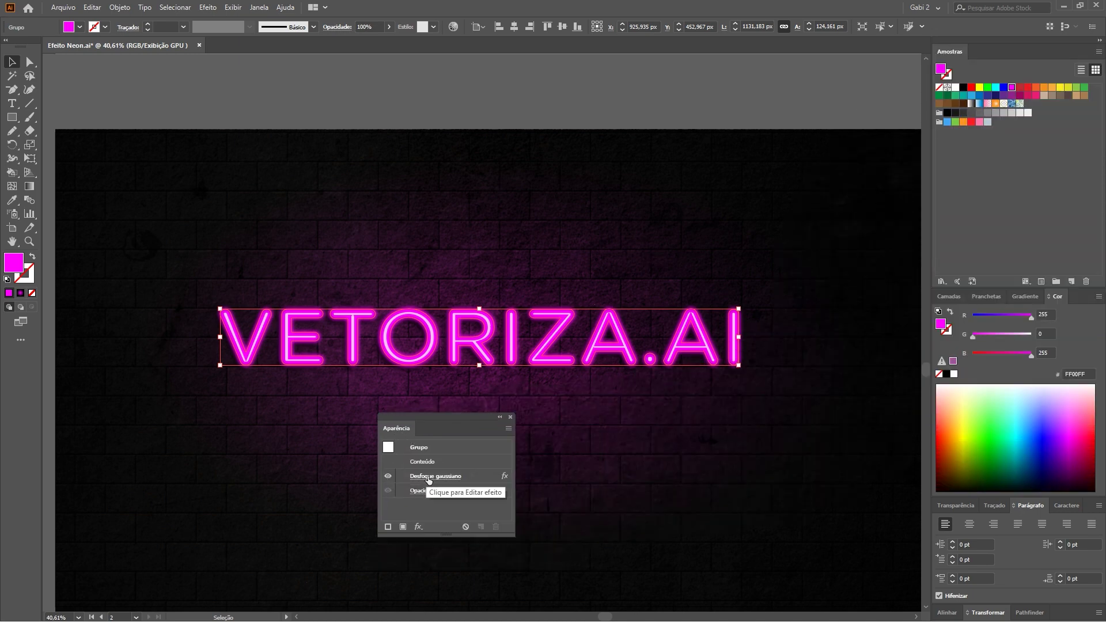
left_click(443, 478)
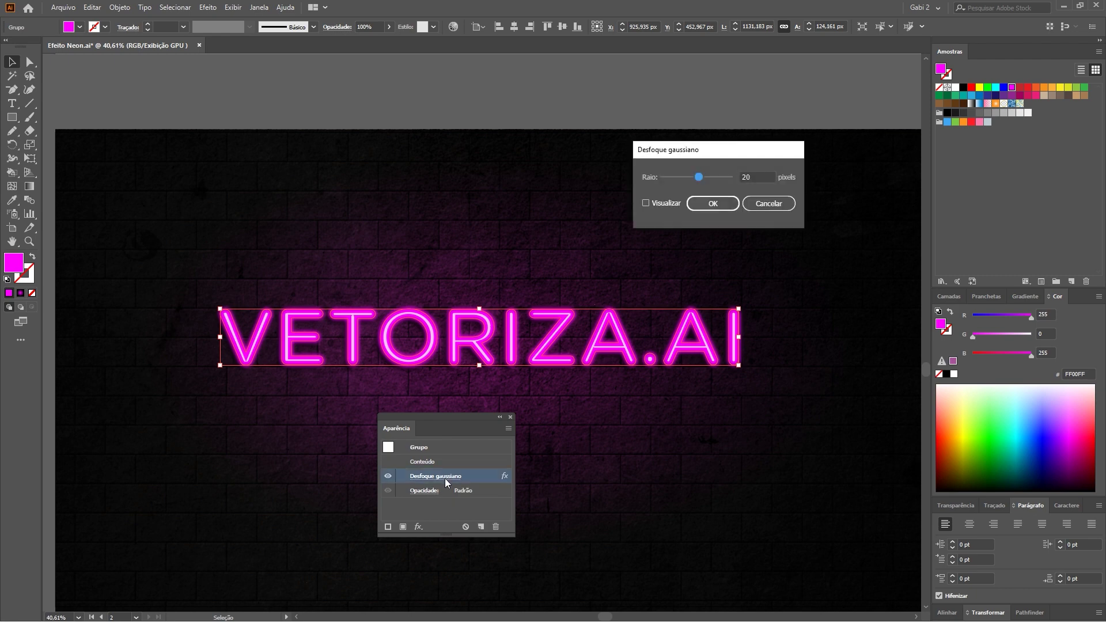
left_click(645, 203)
type("40")
left_click(646, 204)
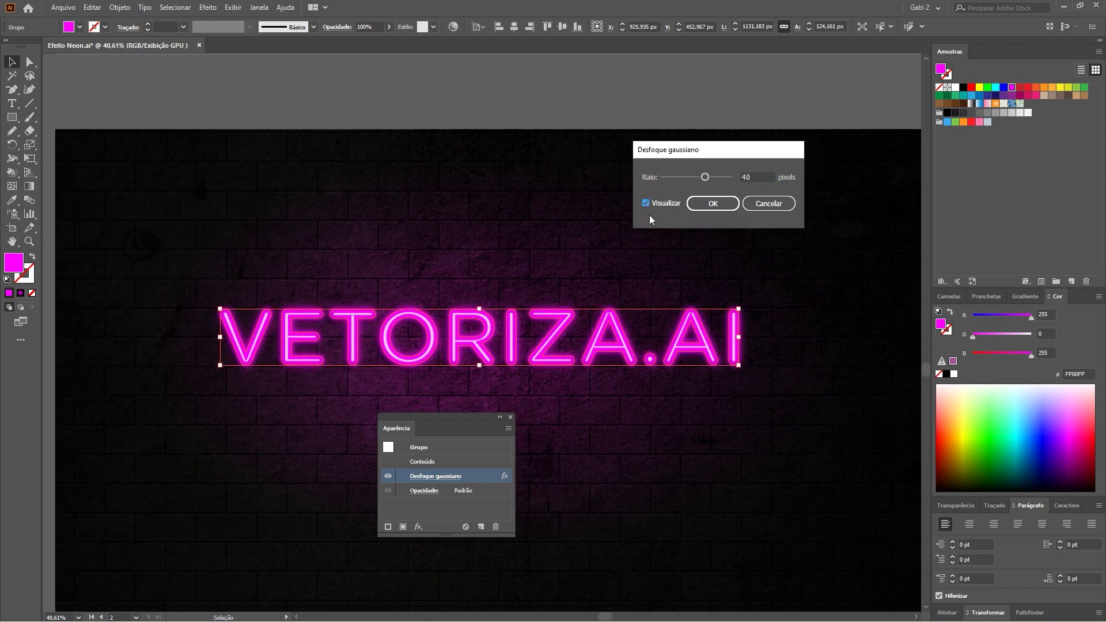
type("50")
left_click(707, 206)
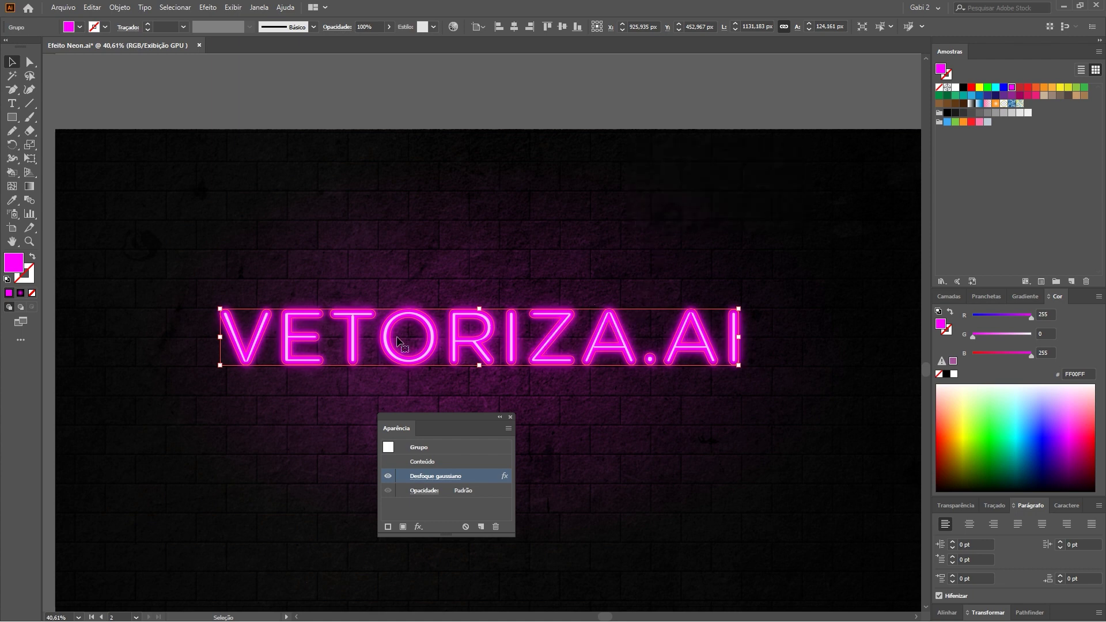
Set the glow copy's opacity to 50% and deselect it.
left_click(362, 27)
type("50")
key("Return")
left_click(424, 115)
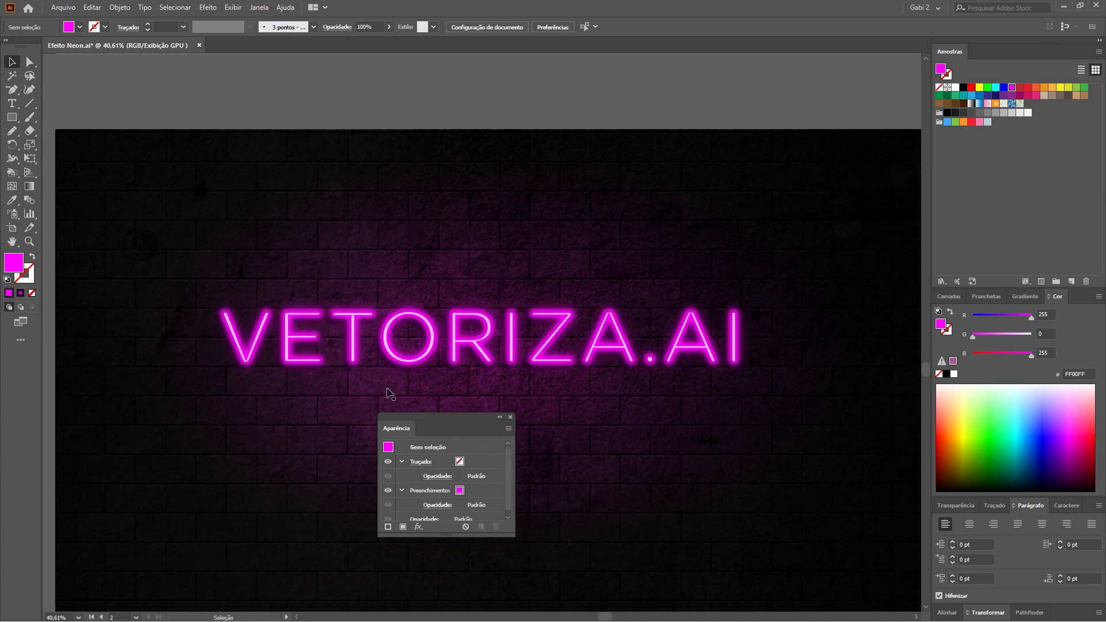
Dock the Aparência panel beside Cor and zoom in on the finished neon wall.
key("ctrl+minus")
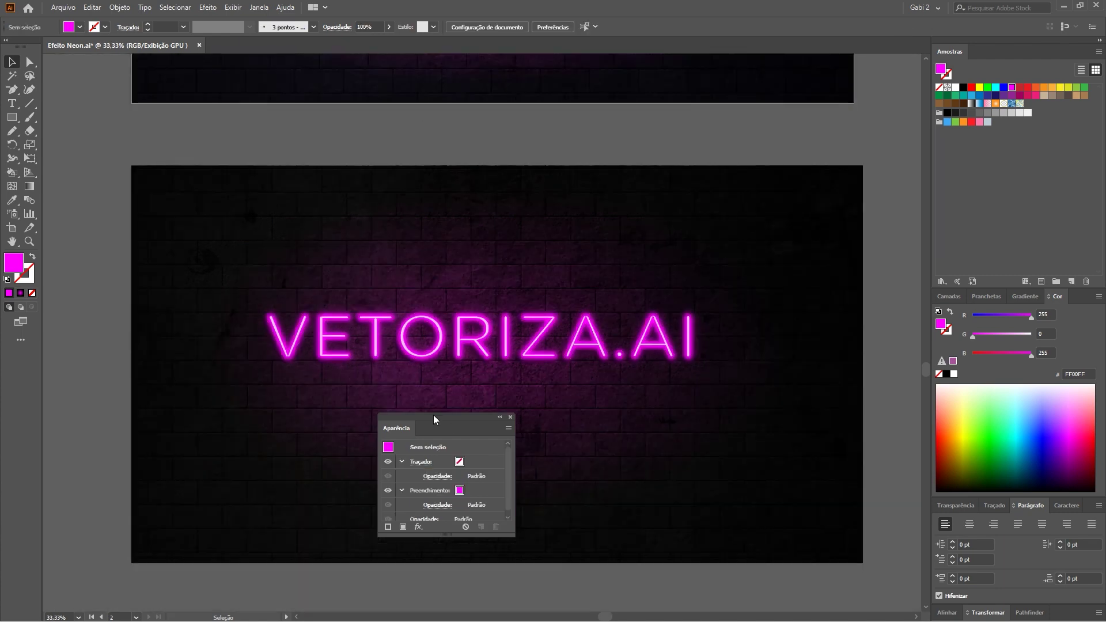
left_click_drag(465, 417, 951, 296)
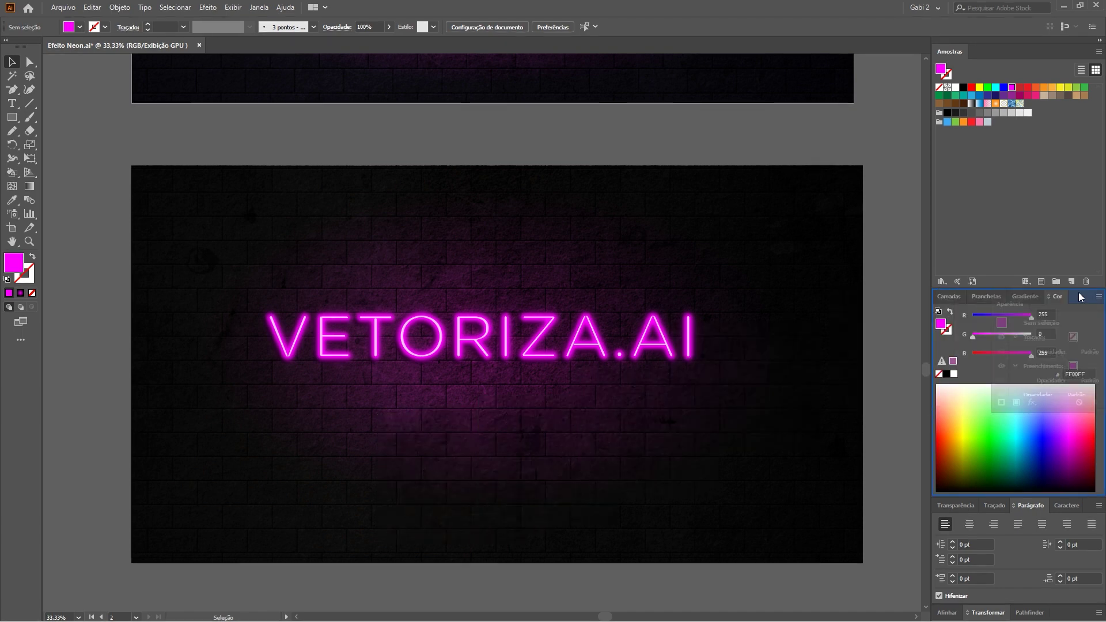
key("z")
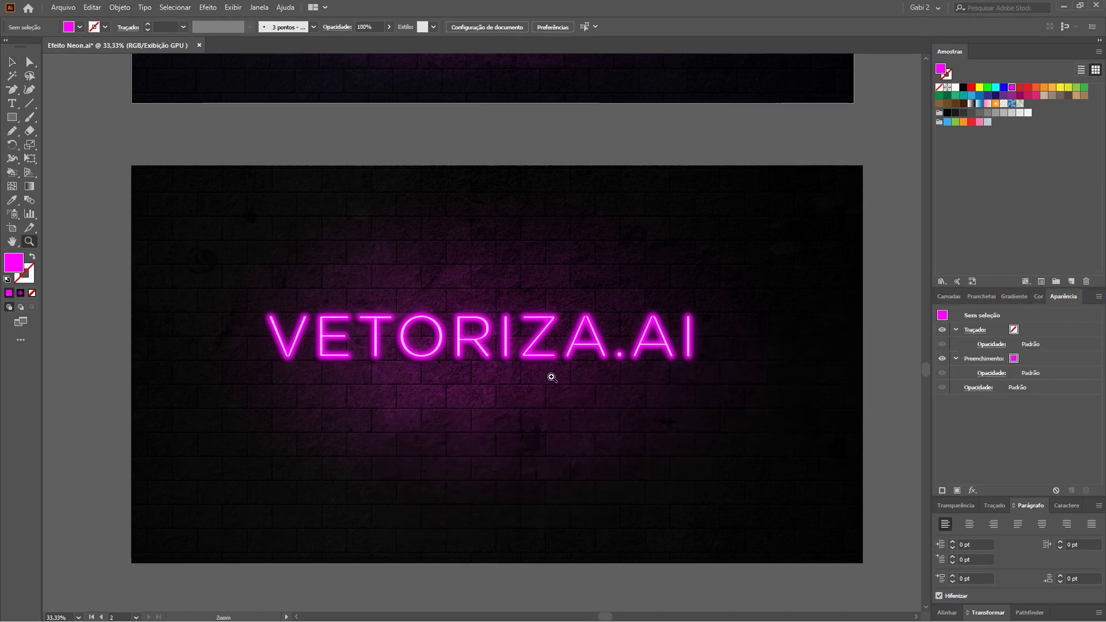
left_click_drag(543, 376, 572, 392)
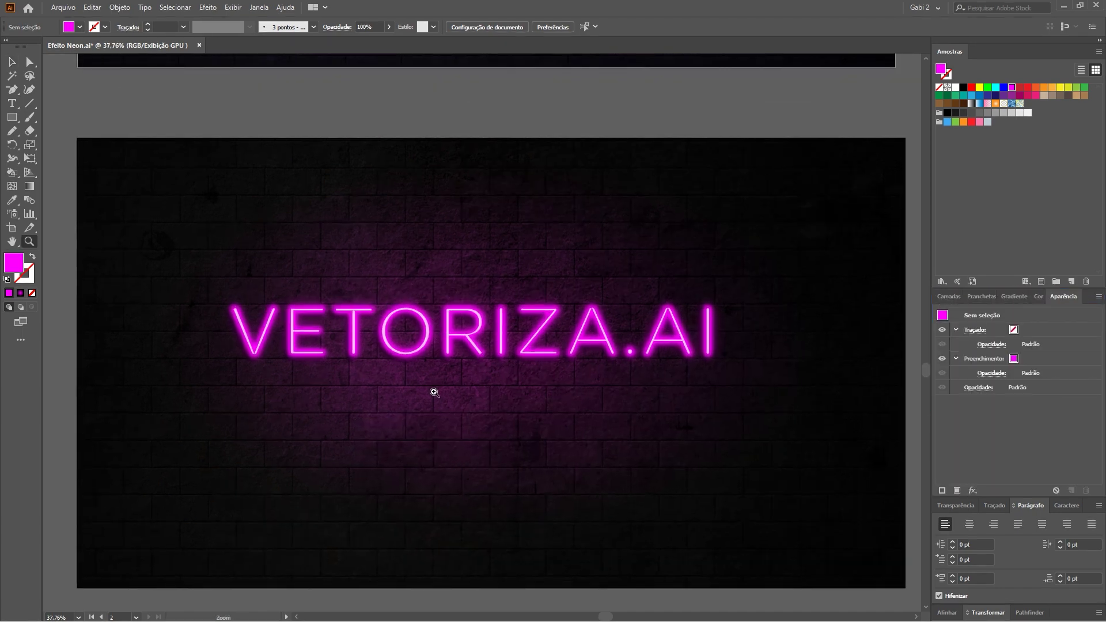